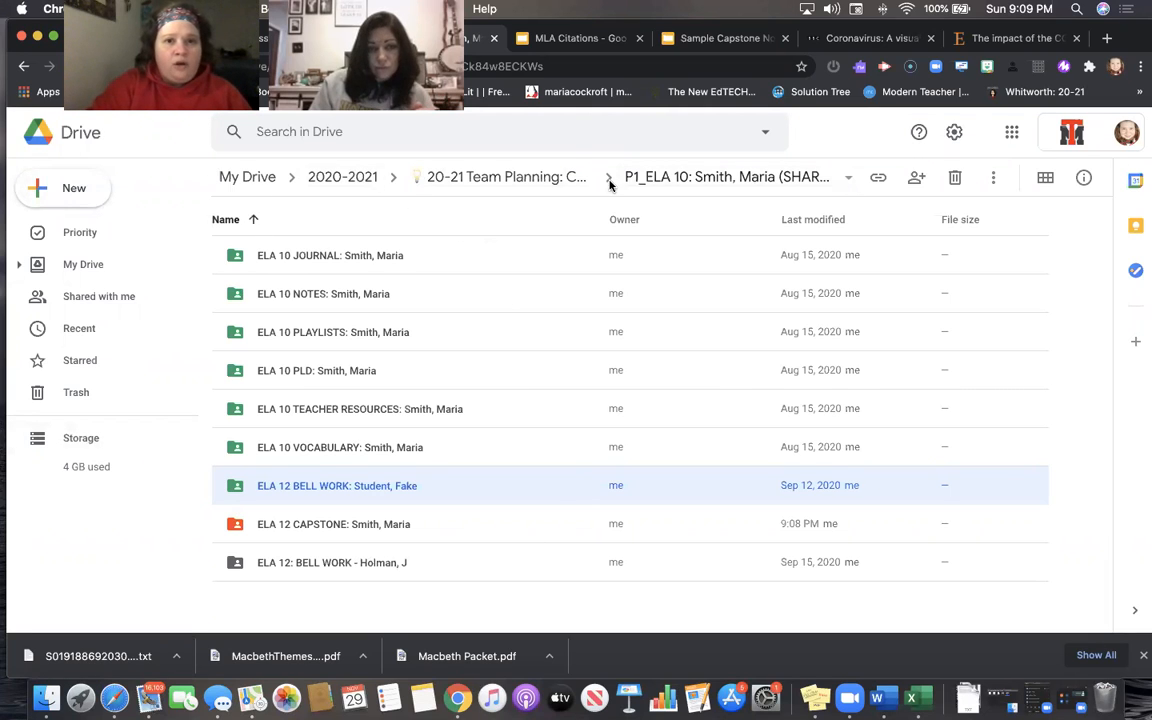
- Reverse the folder list's name sorting and open the student's ELA 12 CAPSTONE folder
click(703, 180)
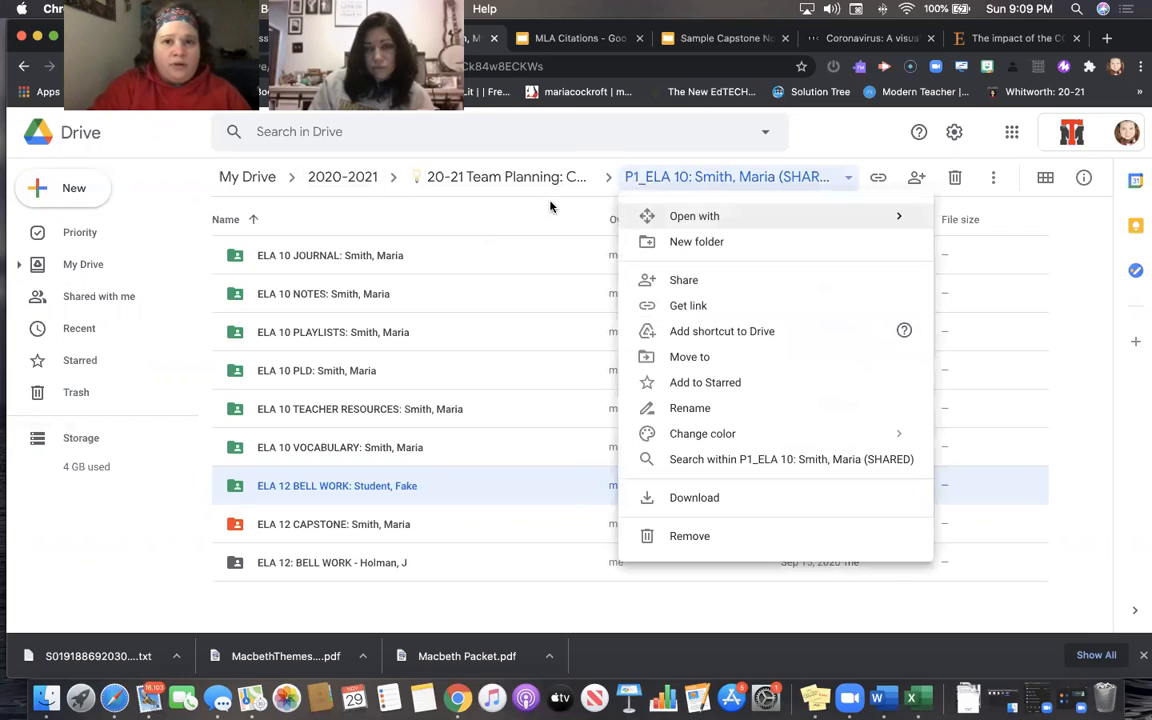
click(463, 226)
click(463, 222)
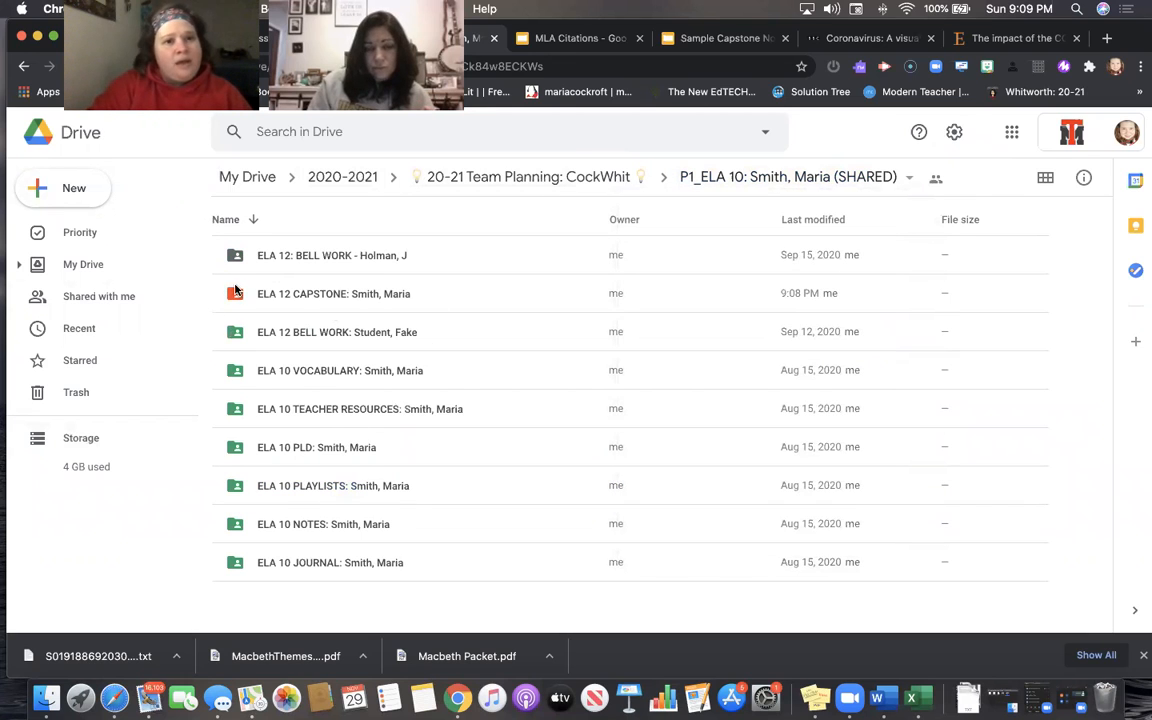
double_click(306, 296)
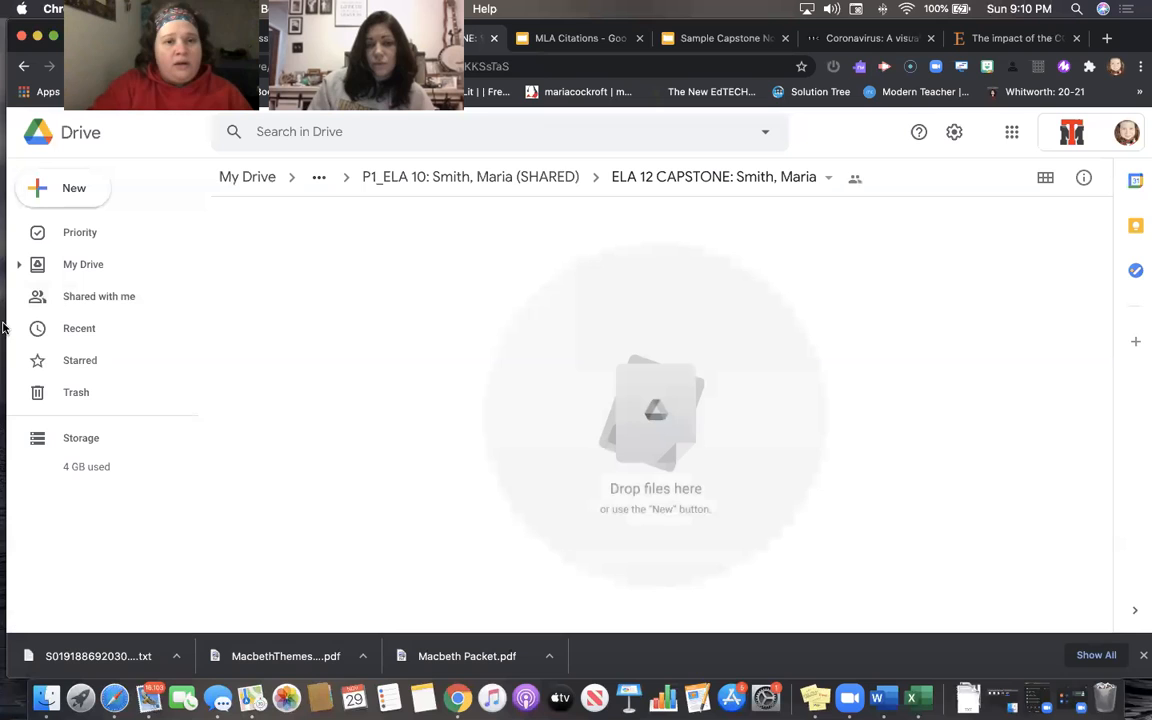
- Create a new Google Docs document in the ELA 12 CAPSTONE folder and agree to share it with the folder's members
click(69, 189)
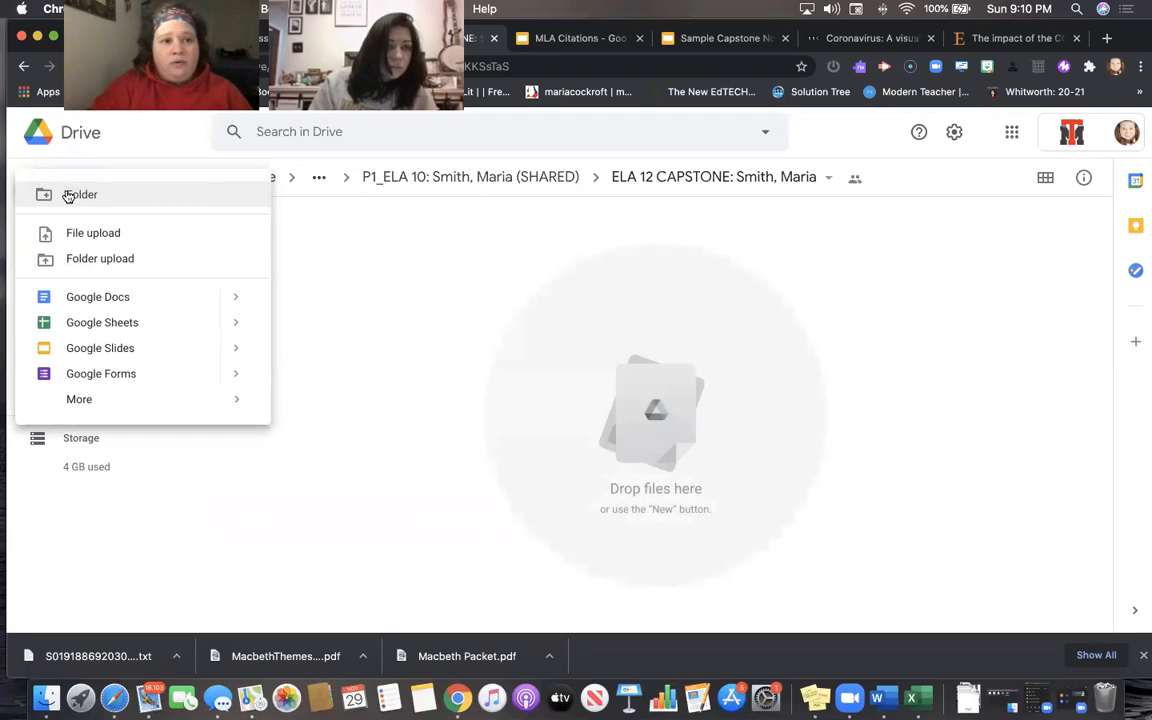
click(123, 297)
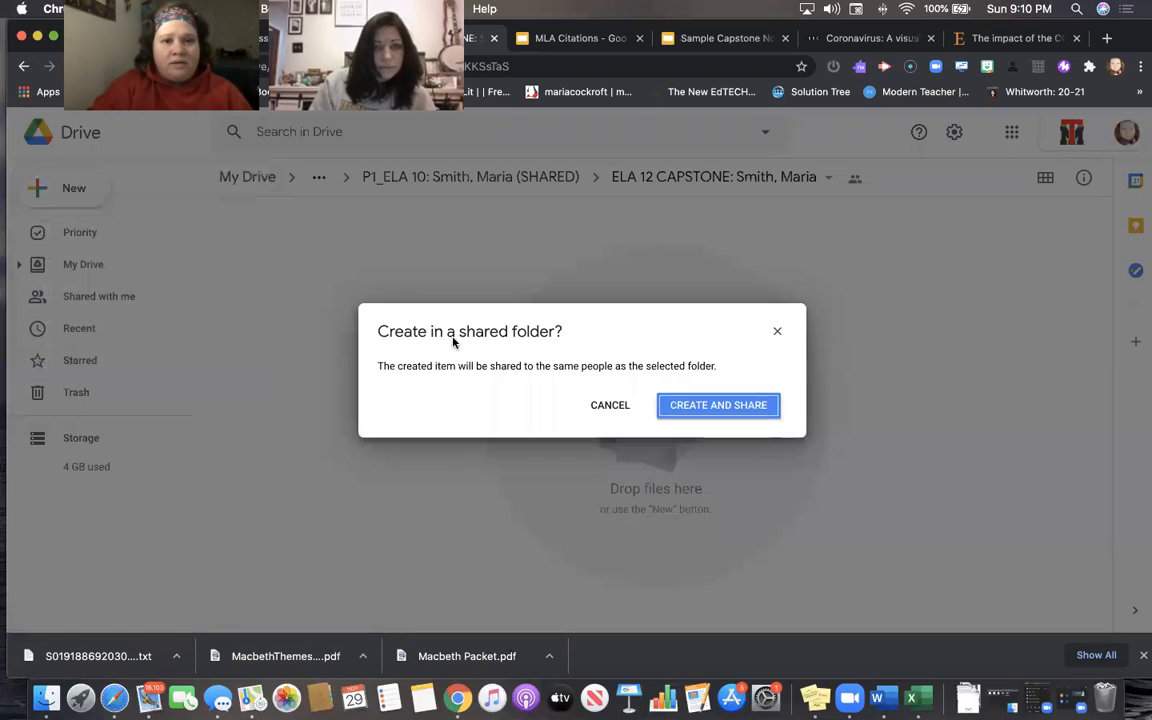
click(745, 405)
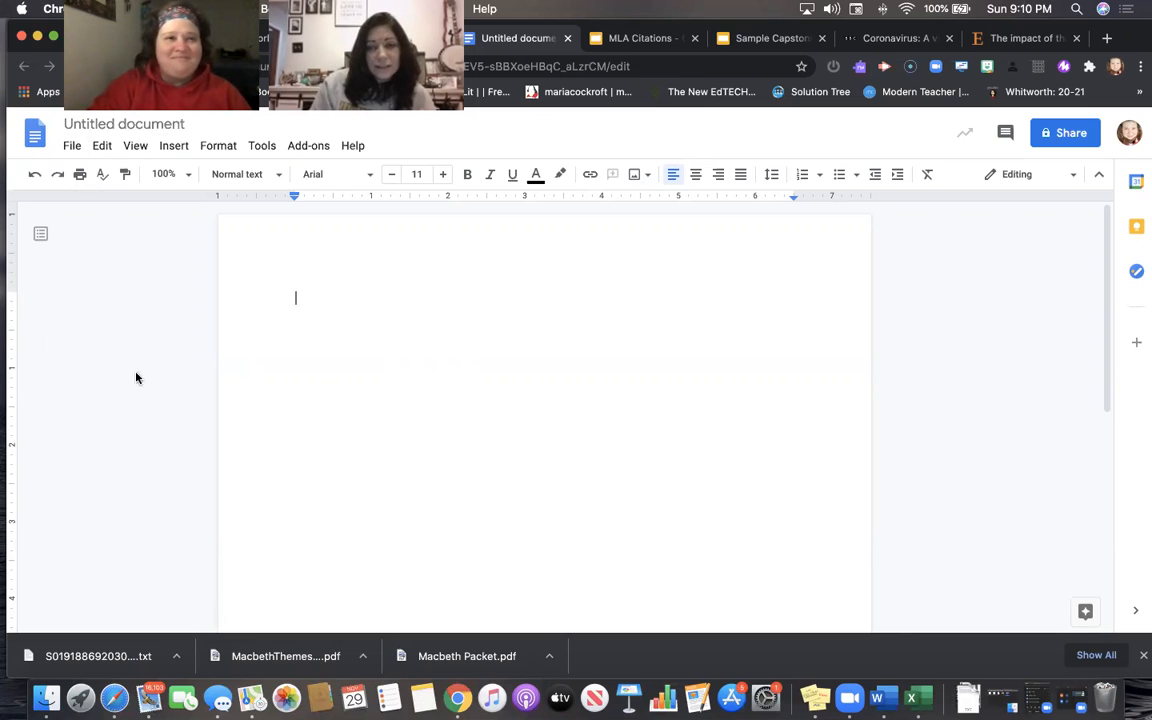
- Name the document with the student's last and first name followed by "_Annotated Bibliography"
click(88, 127)
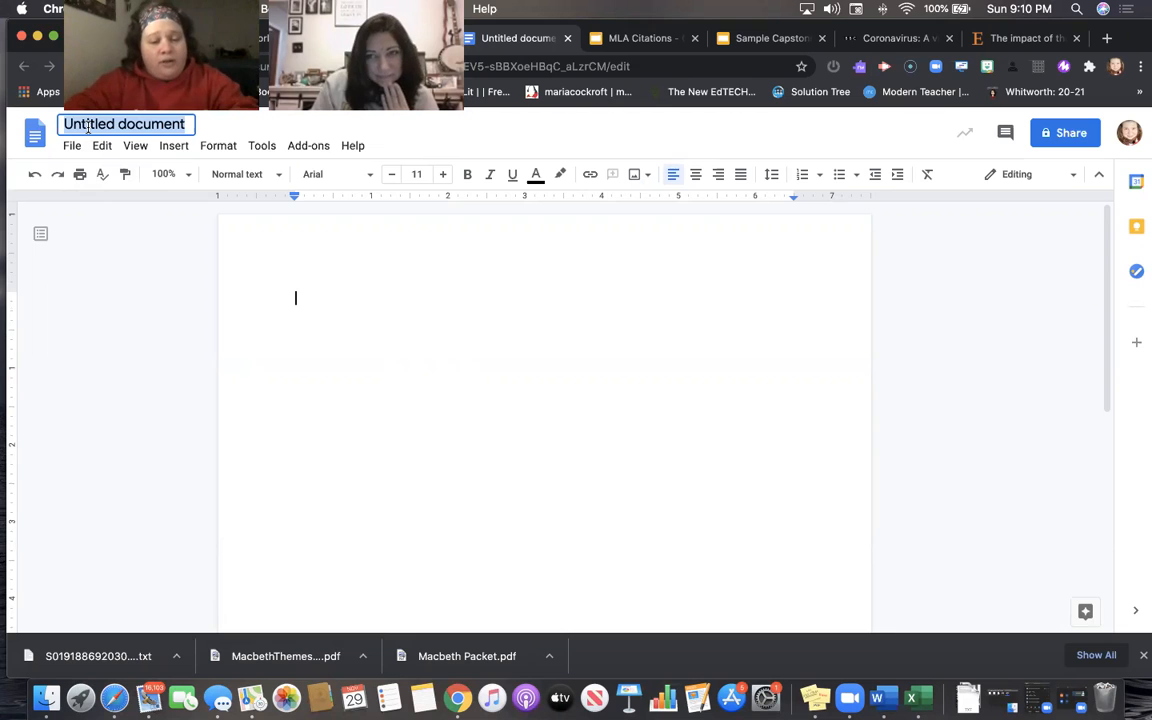
text(Smith)
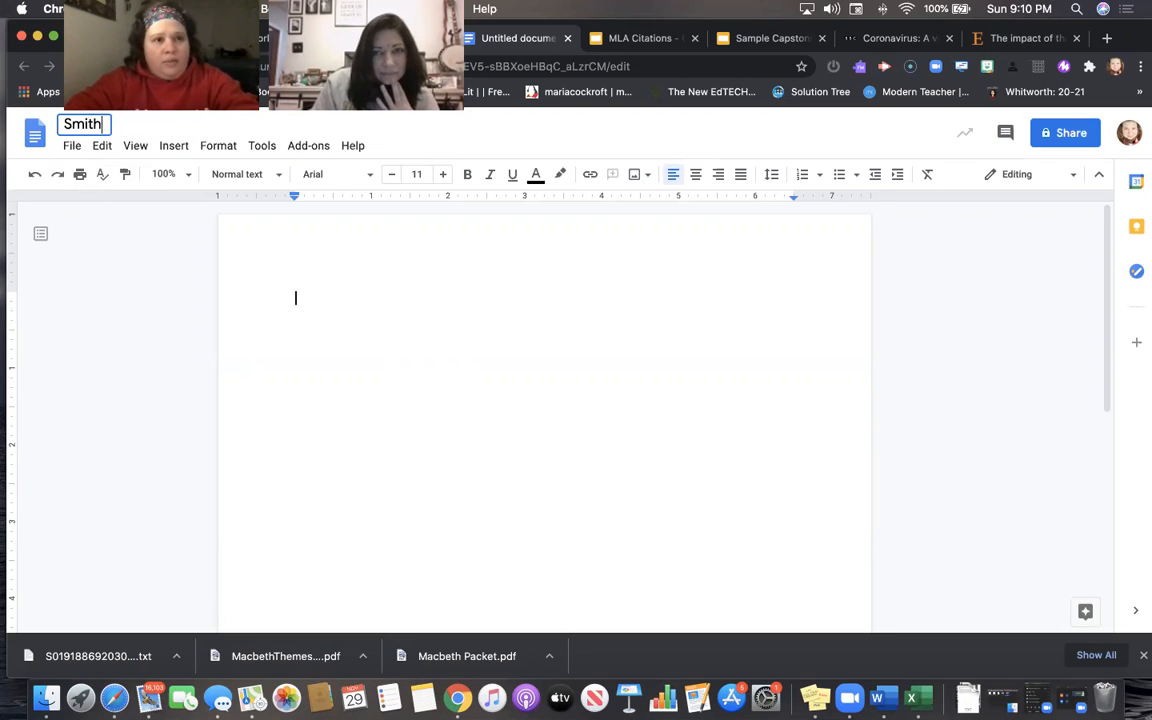
text(, Maria)
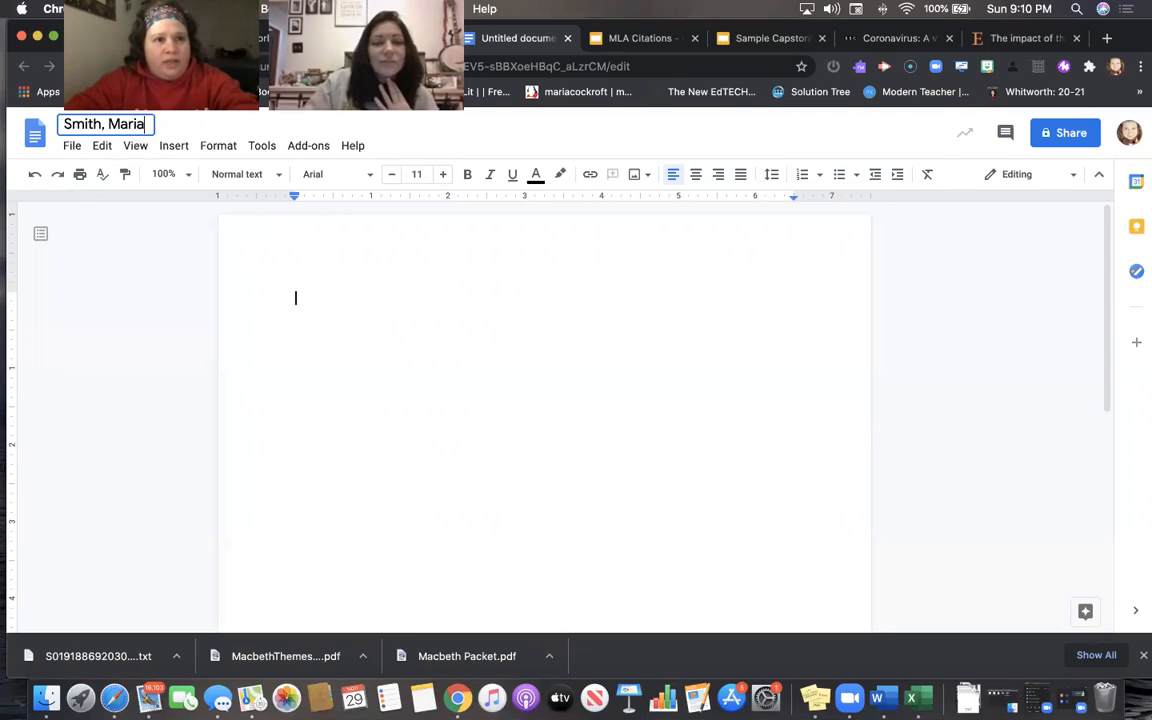
text(_Annotated Bibliography)
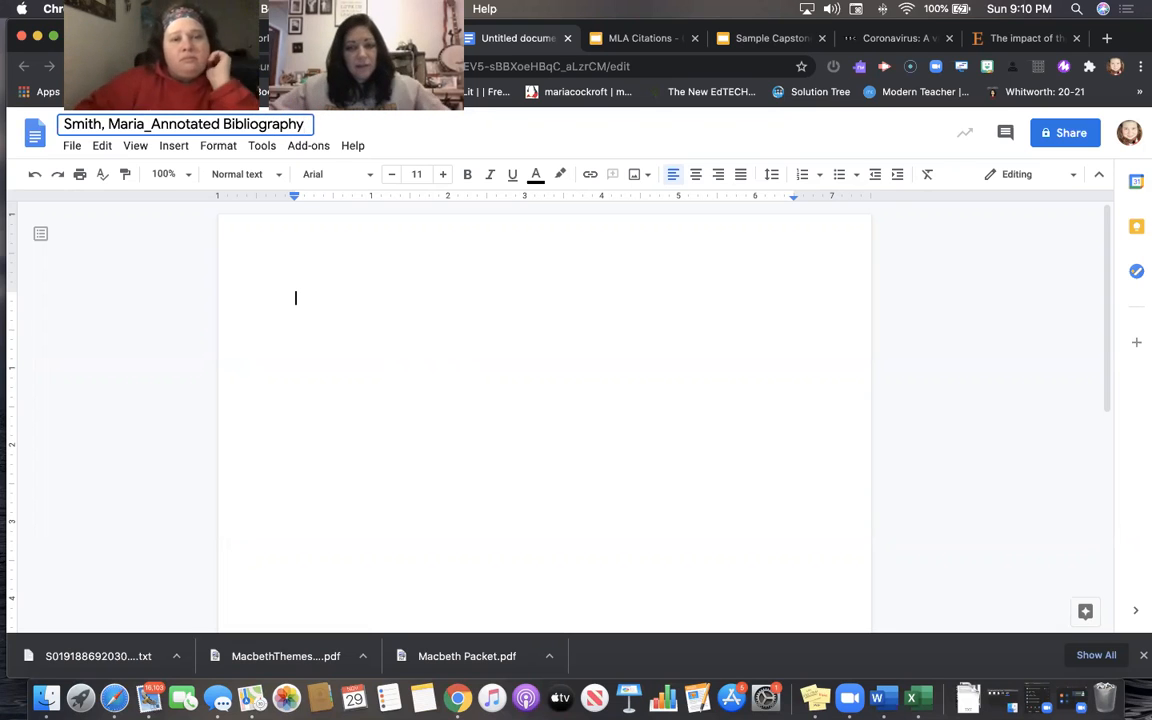
key(Return)
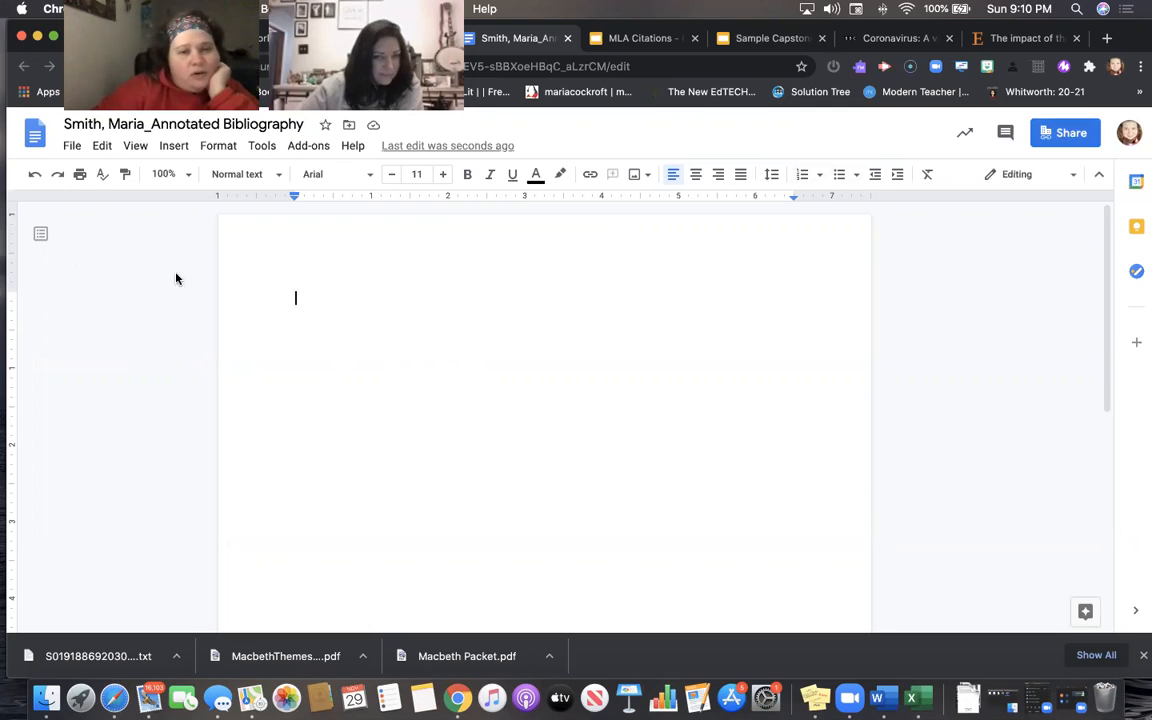
- Insert the class period ": PD 1" after the student's name in the document title
click(128, 124)
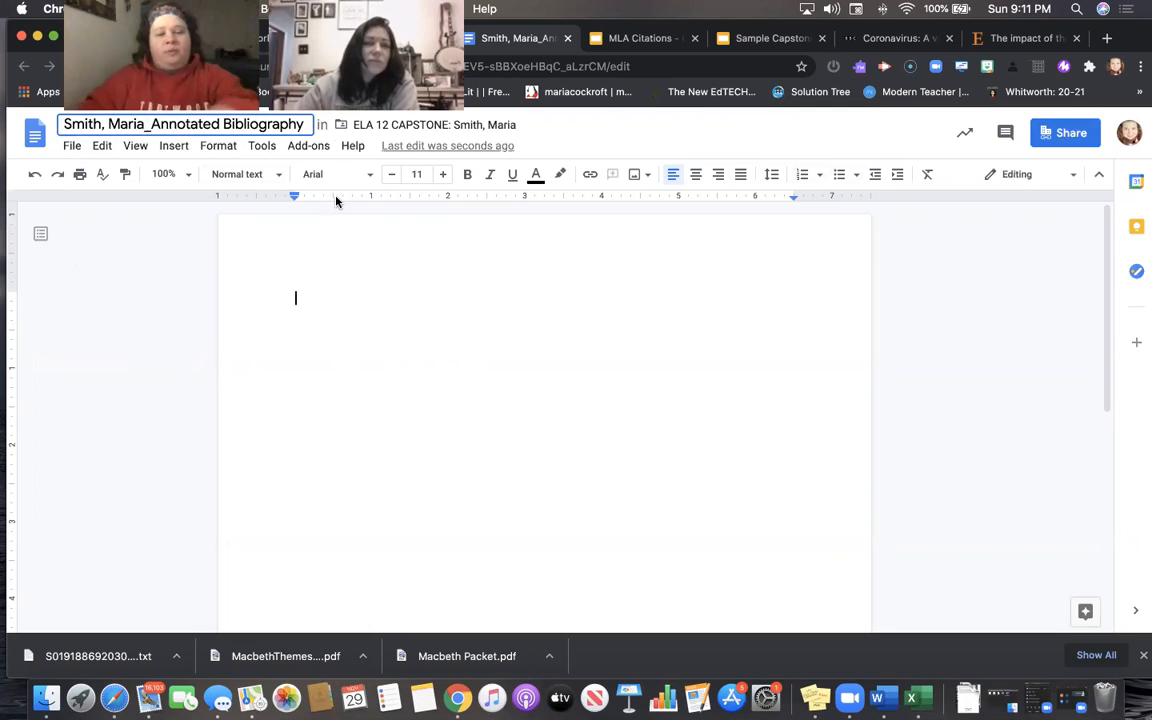
text(:PD)
key(BackSpace)
key(BackSpace)
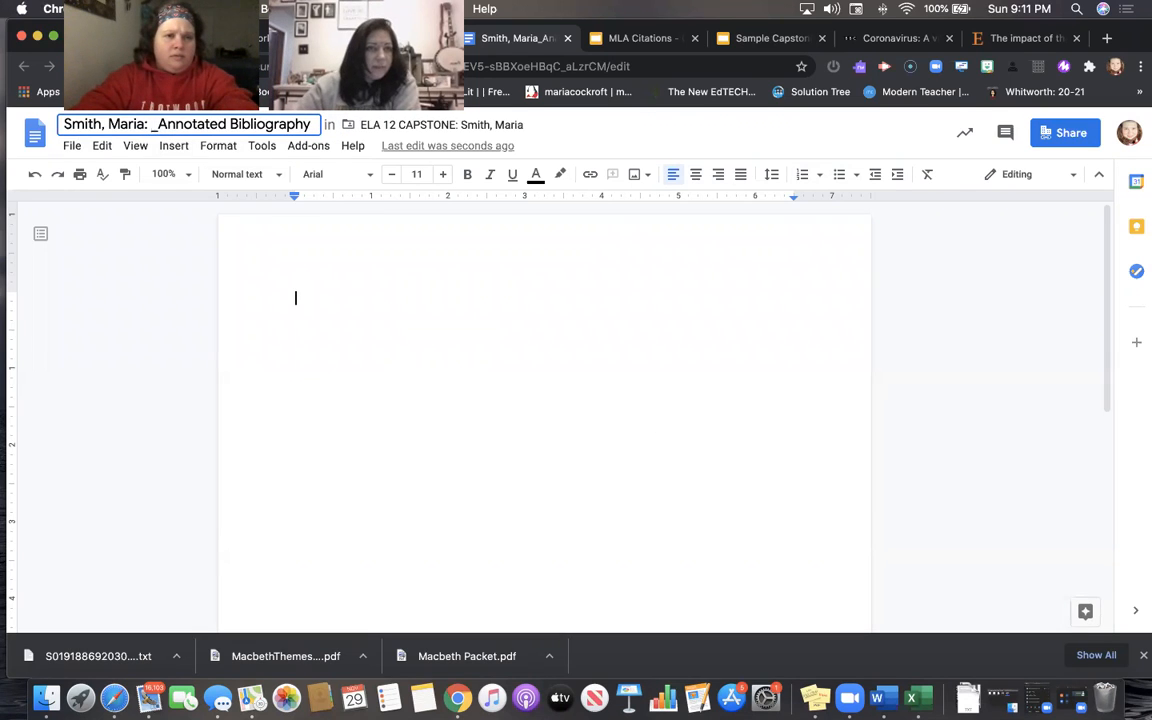
key(BackSpace)
text(Pd)
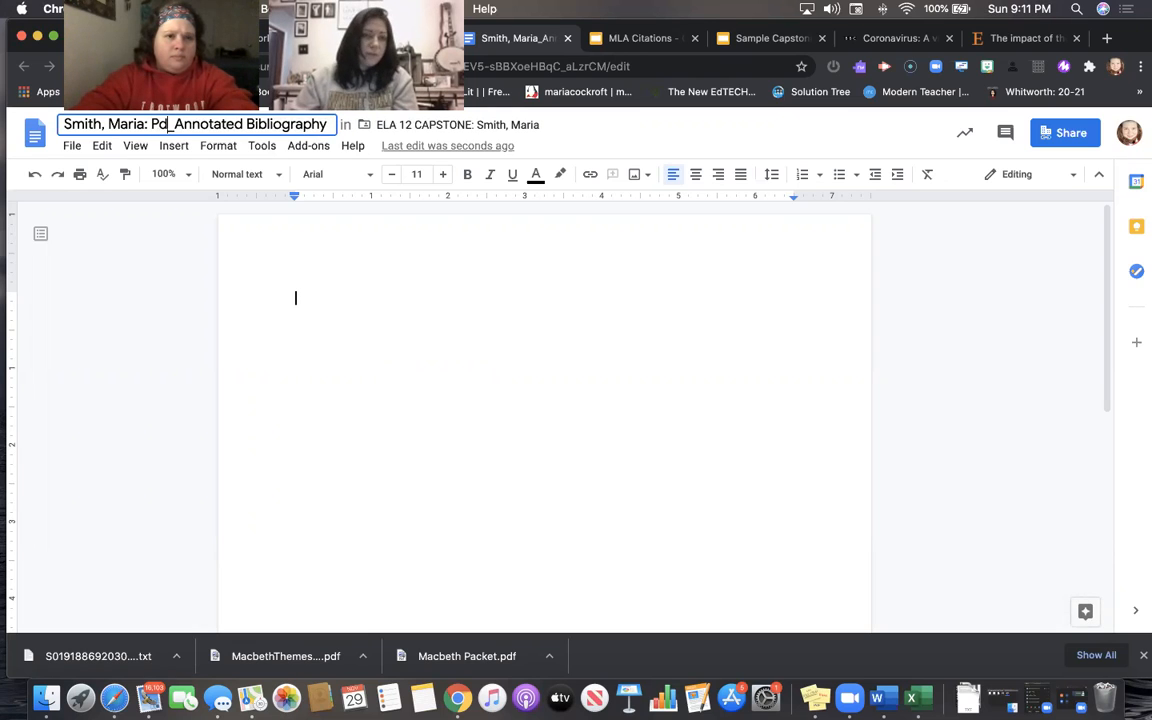
key(BackSpace)
text(D 1)
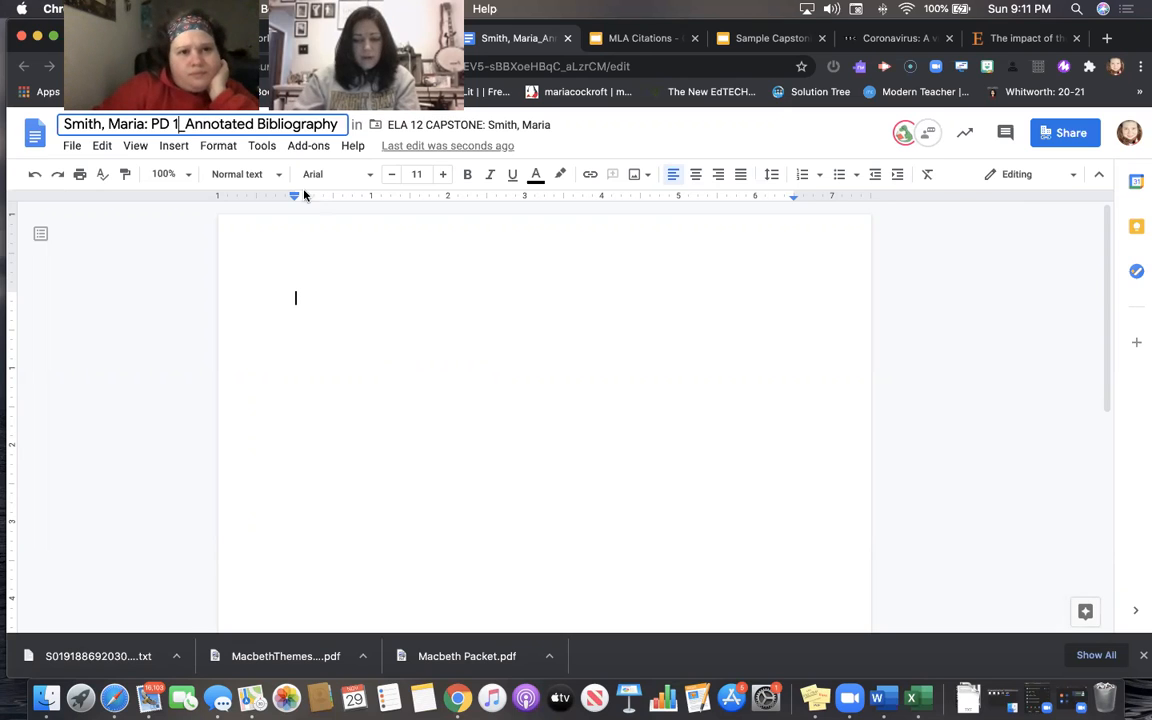
key(Return)
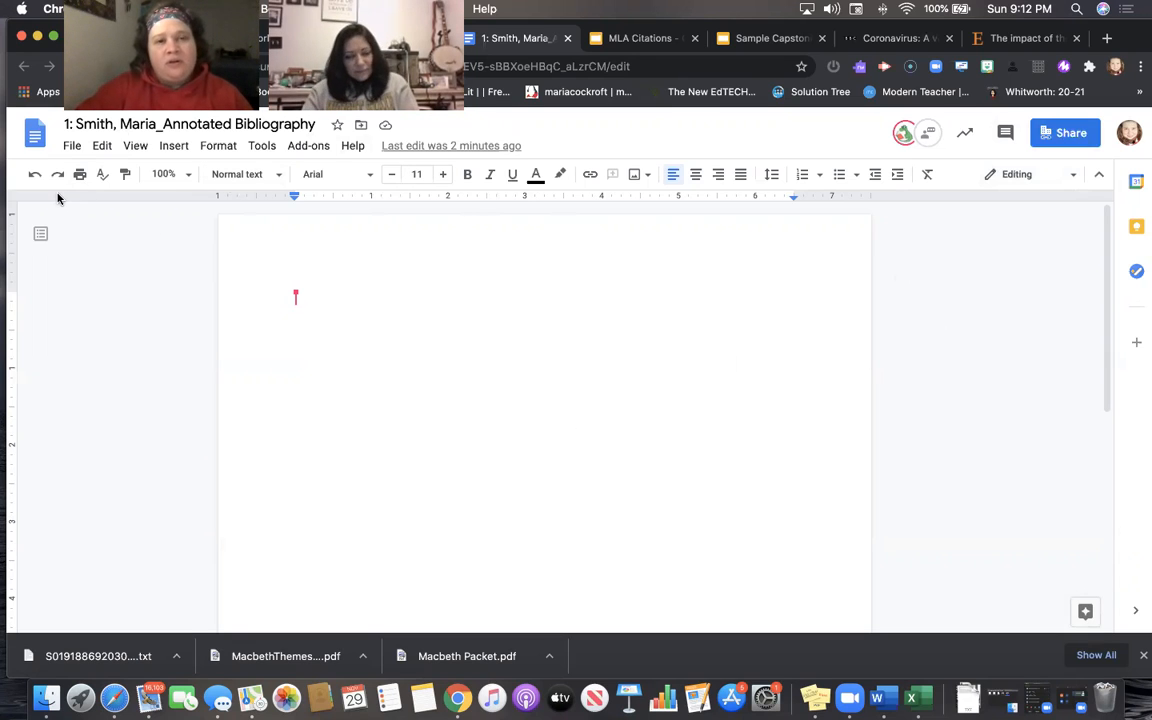
- Set the text font to Times New Roman and the font size to 12
click(369, 178)
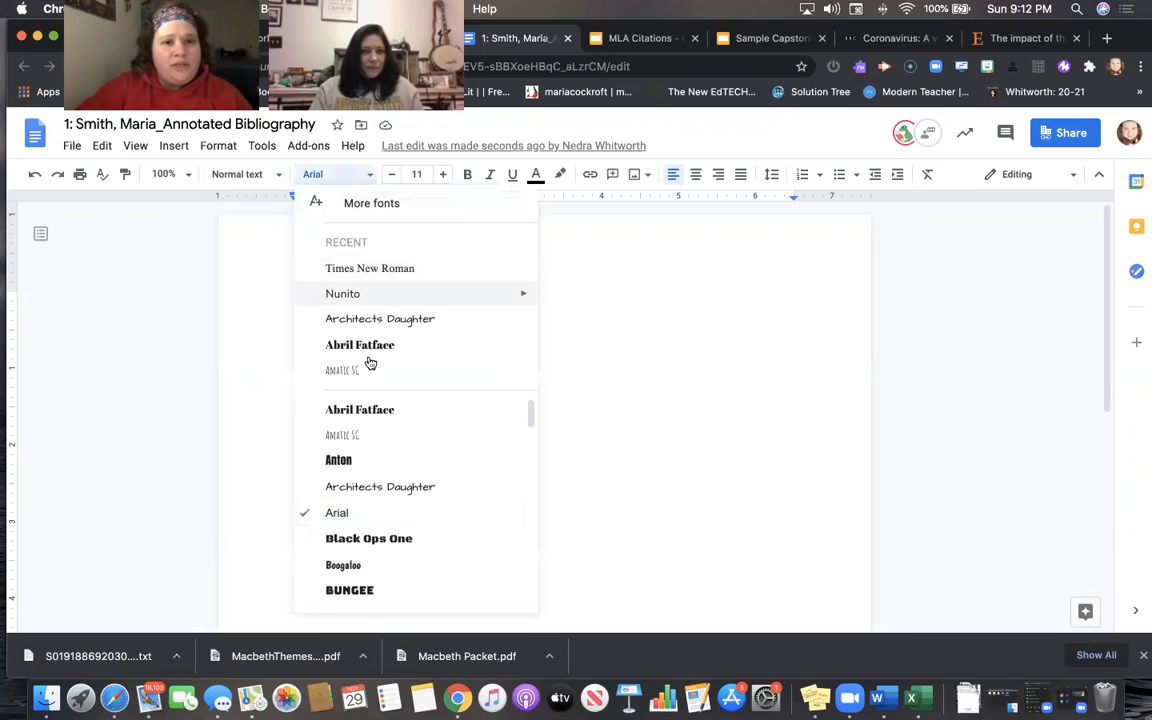
scroll(395, 467, down, 8)
scroll(395, 470, down, 3)
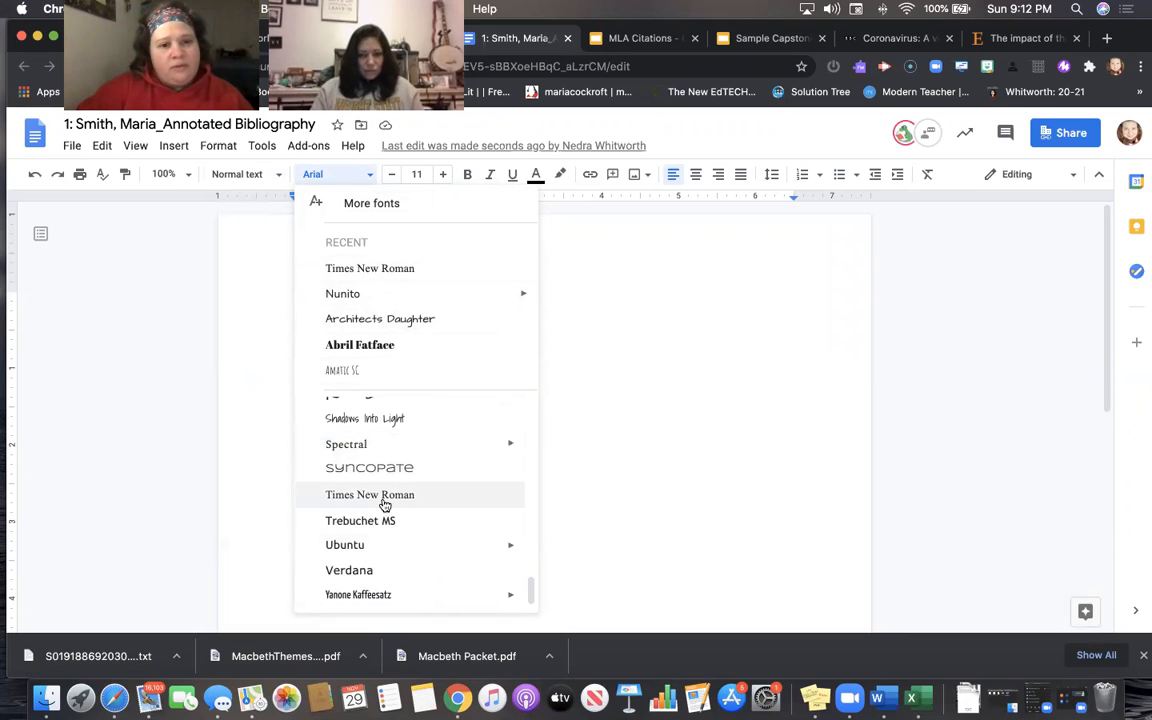
click(384, 492)
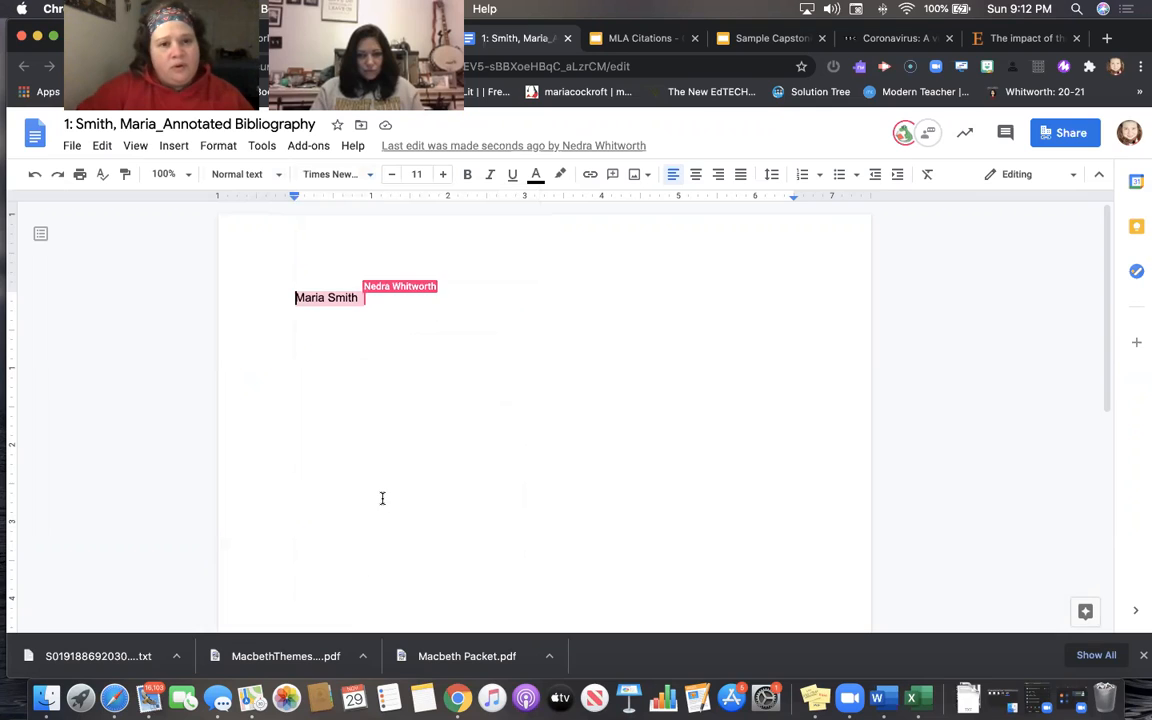
click(443, 176)
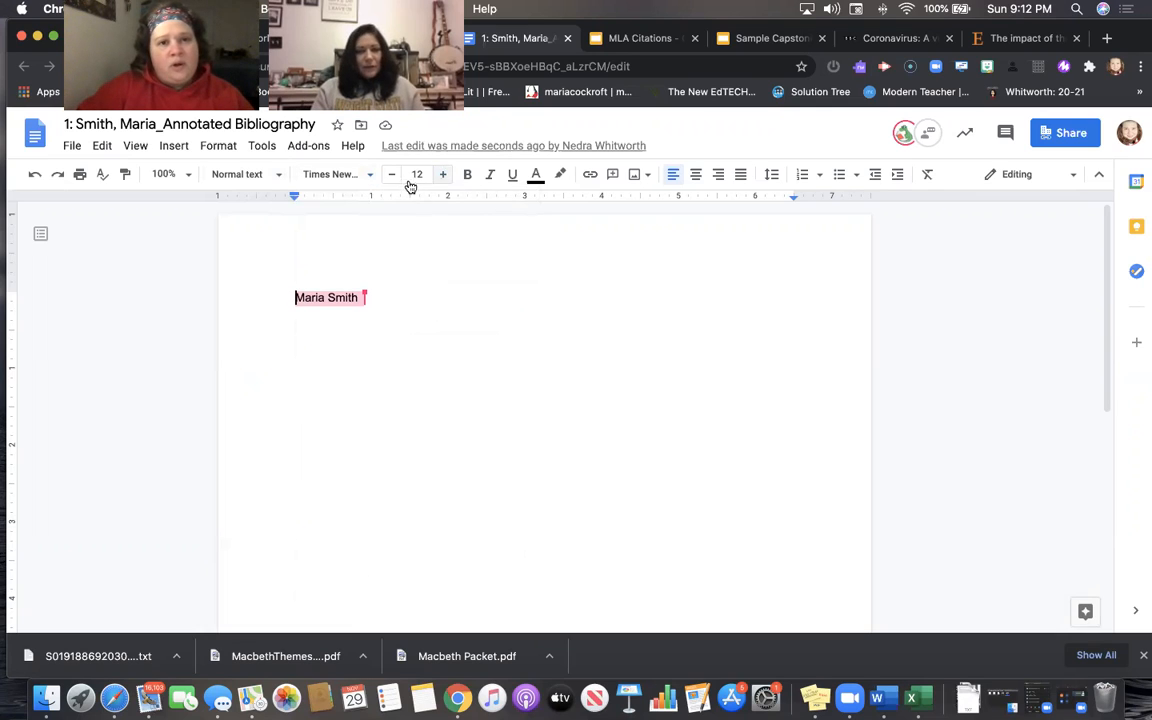
- Select all the document's text and set its line spacing to double
click(432, 316)
key(super+a)
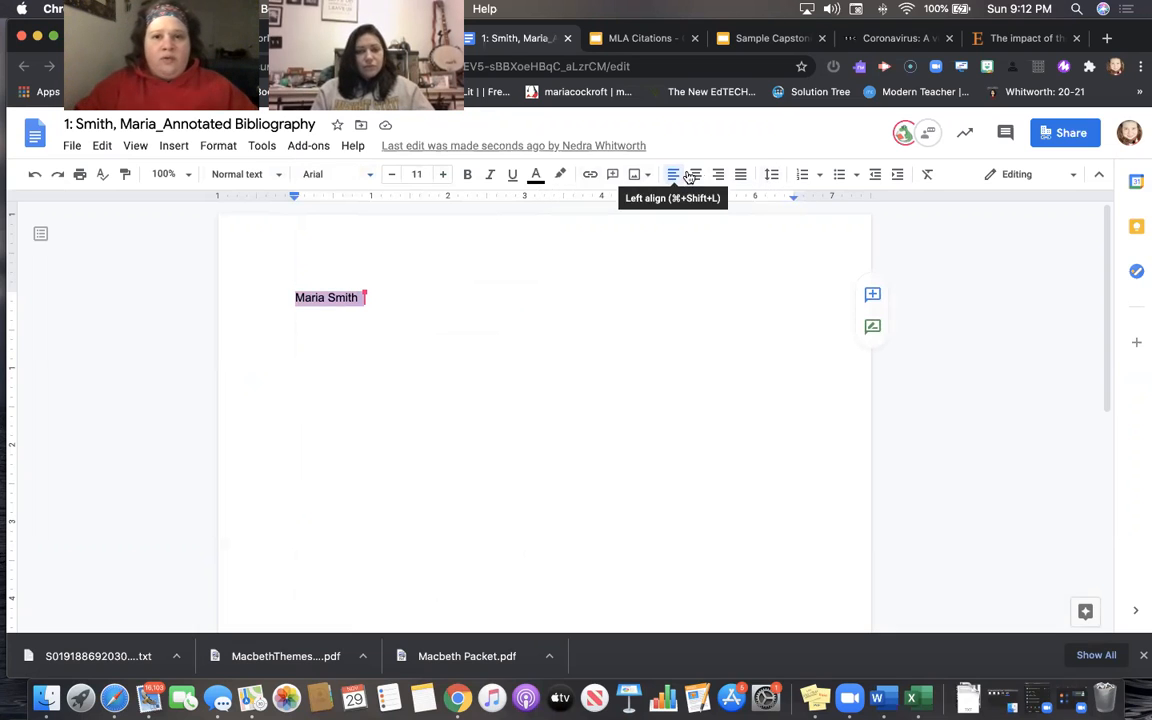
click(771, 175)
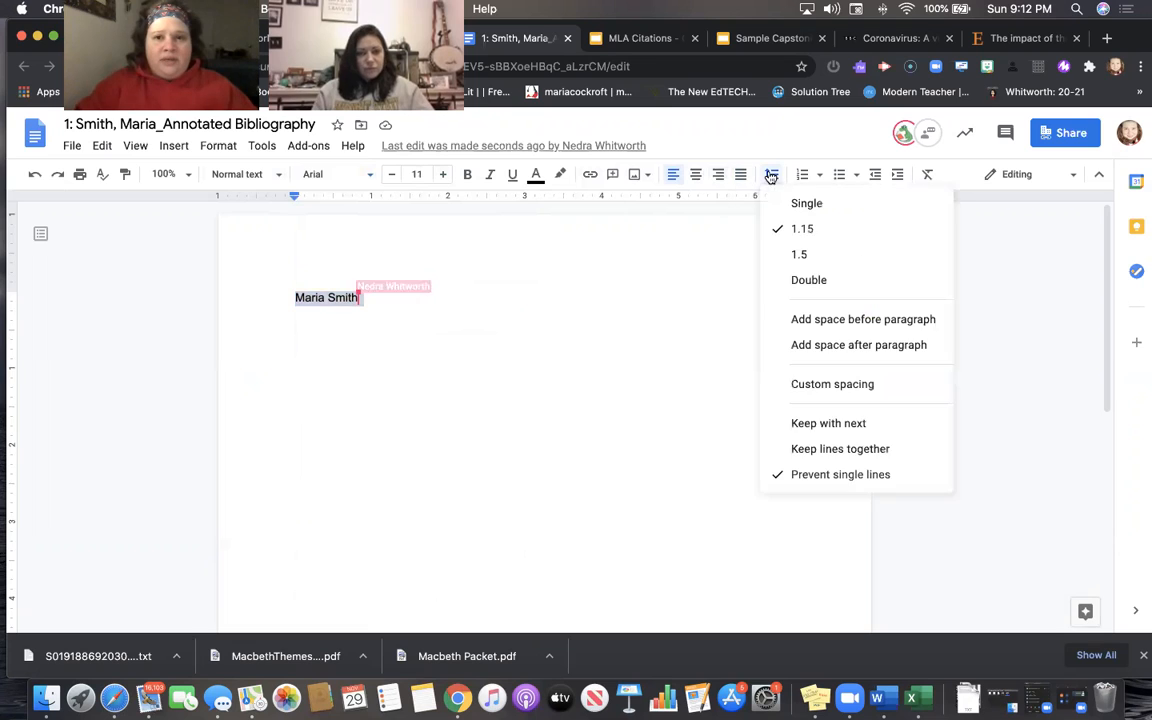
click(789, 283)
click(569, 373)
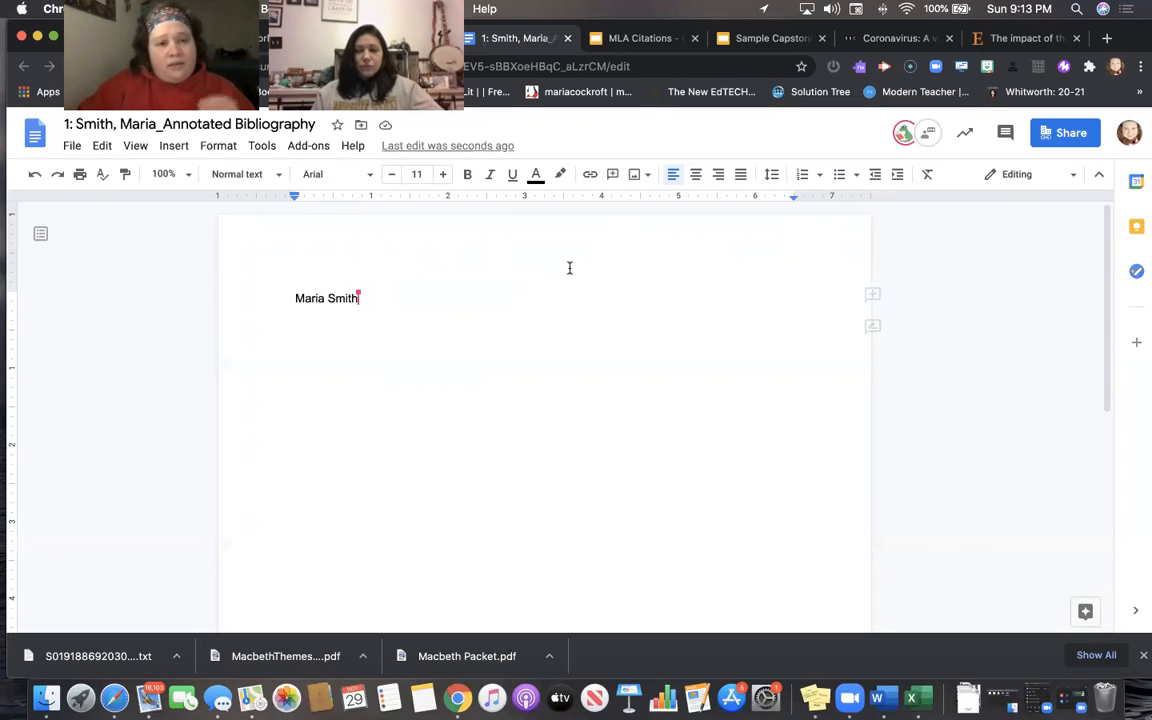
- Check the margins, orientation and paper size in the document's page setup and accept the settings
click(72, 150)
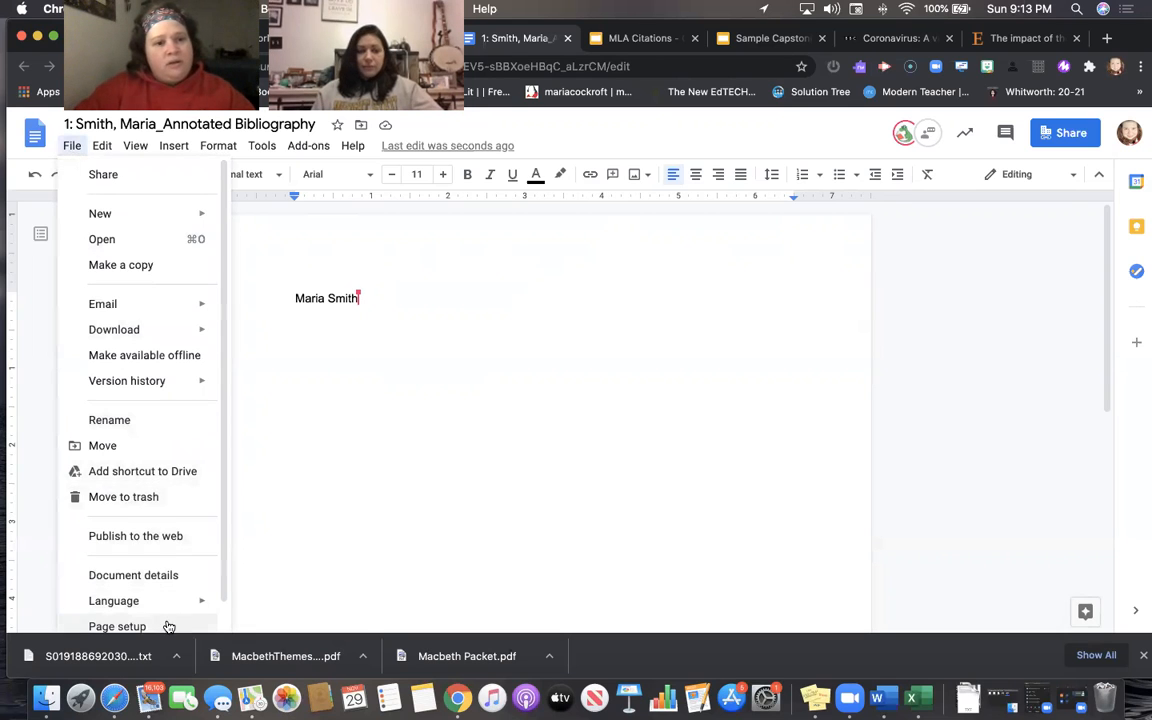
click(117, 626)
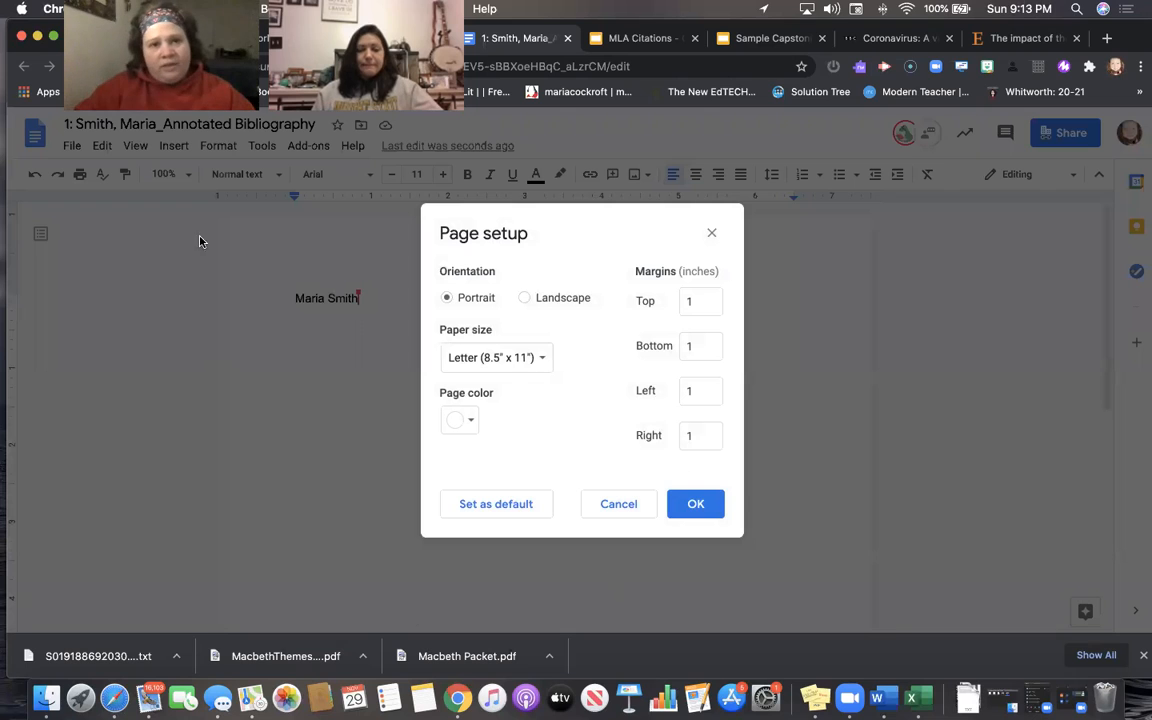
click(690, 504)
click(72, 146)
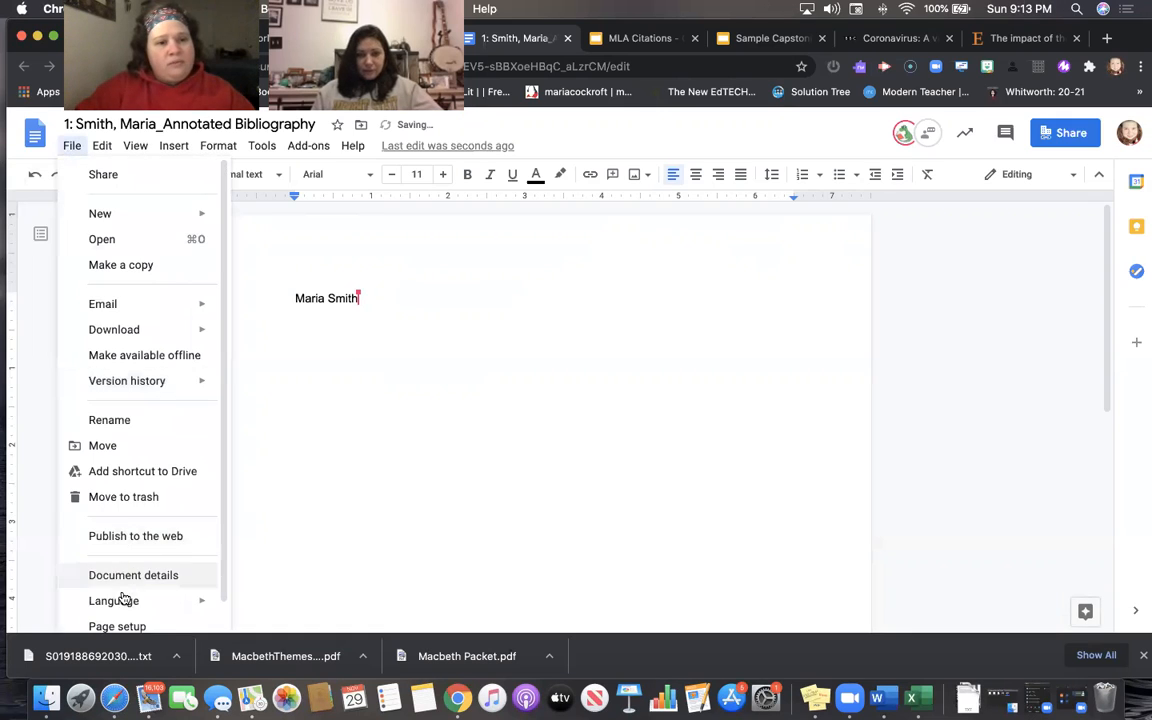
scroll(124, 592, down, 1)
click(121, 595)
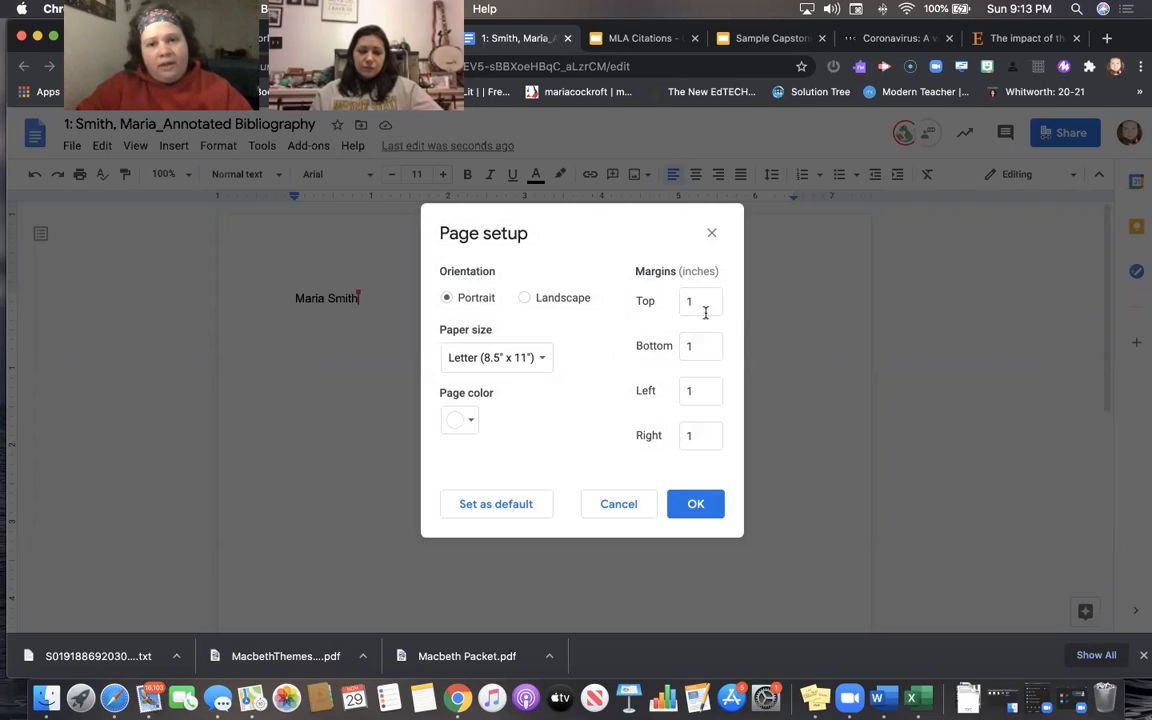
click(699, 504)
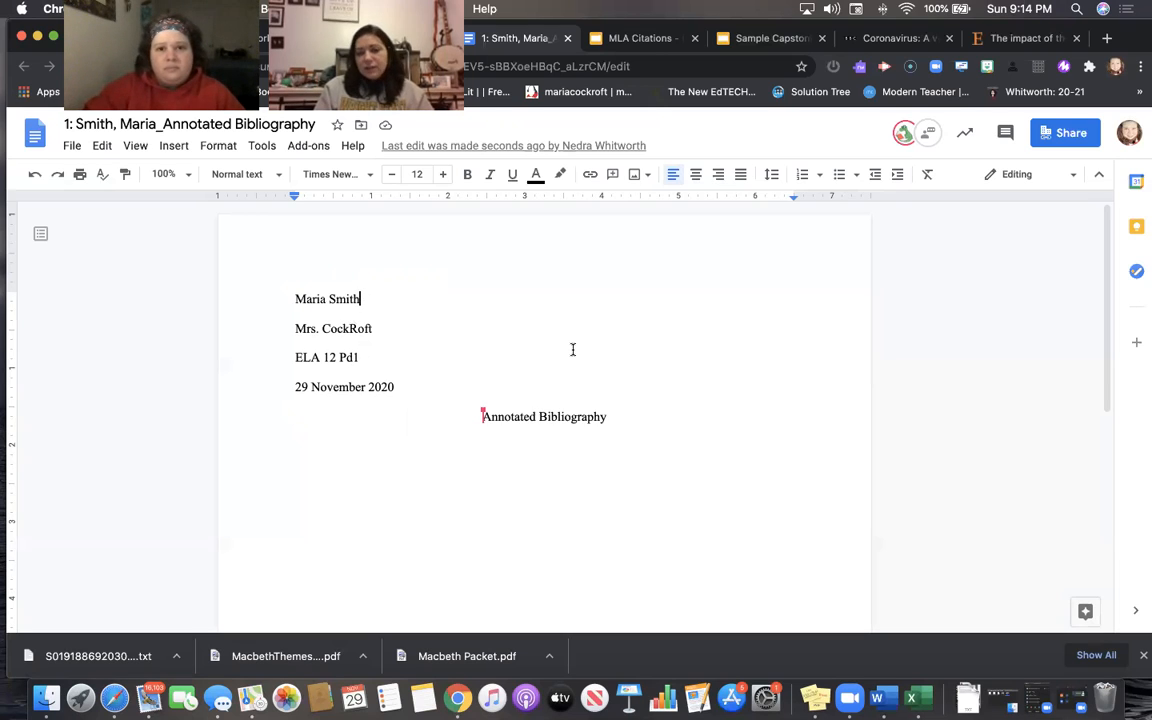
- Add a new left-aligned line below the centered "Annotated Bibliography" title
click(477, 419)
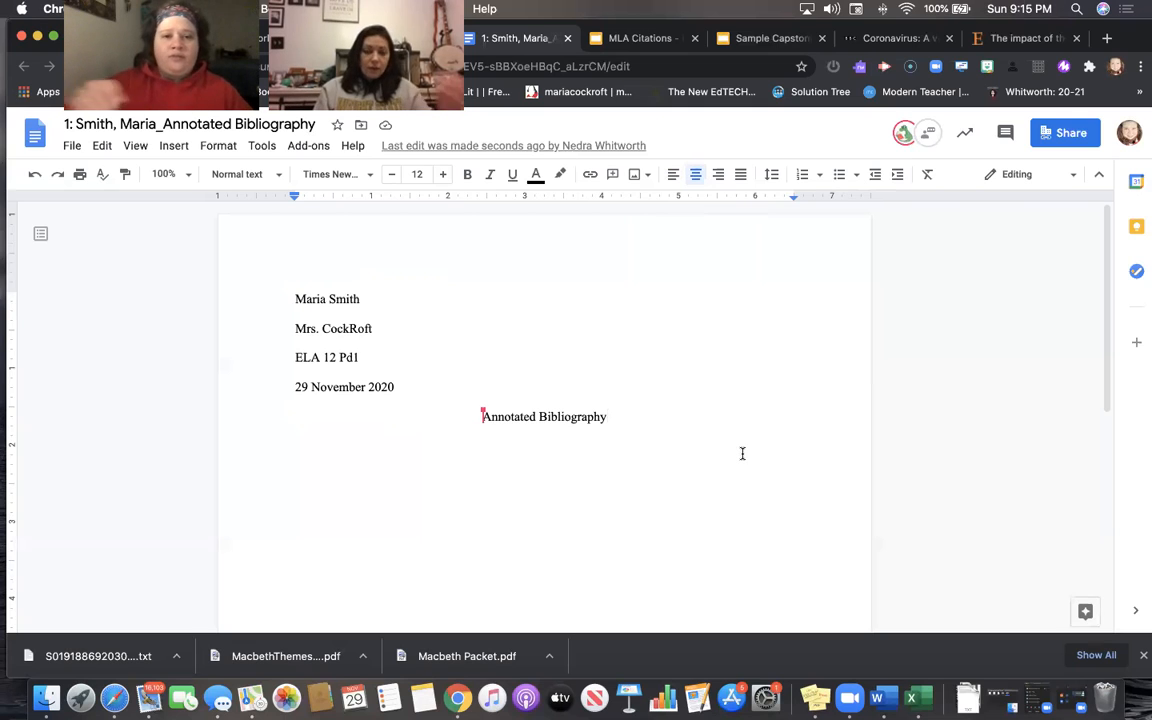
key(Return)
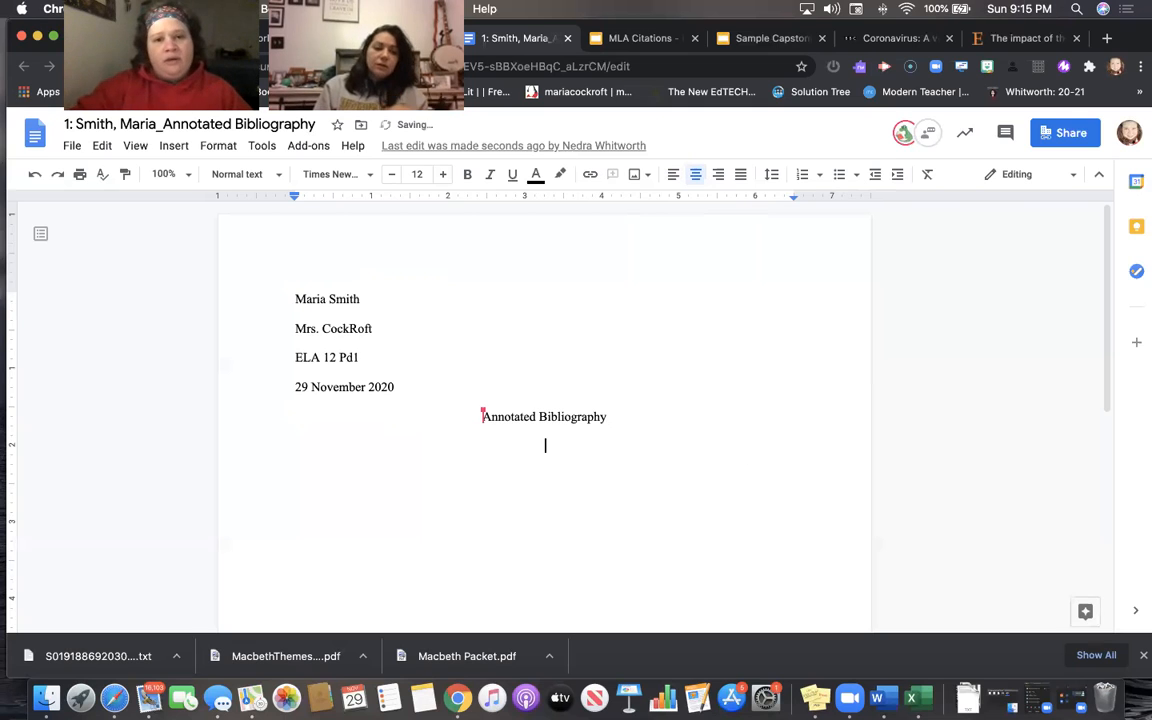
key(super+shift+l)
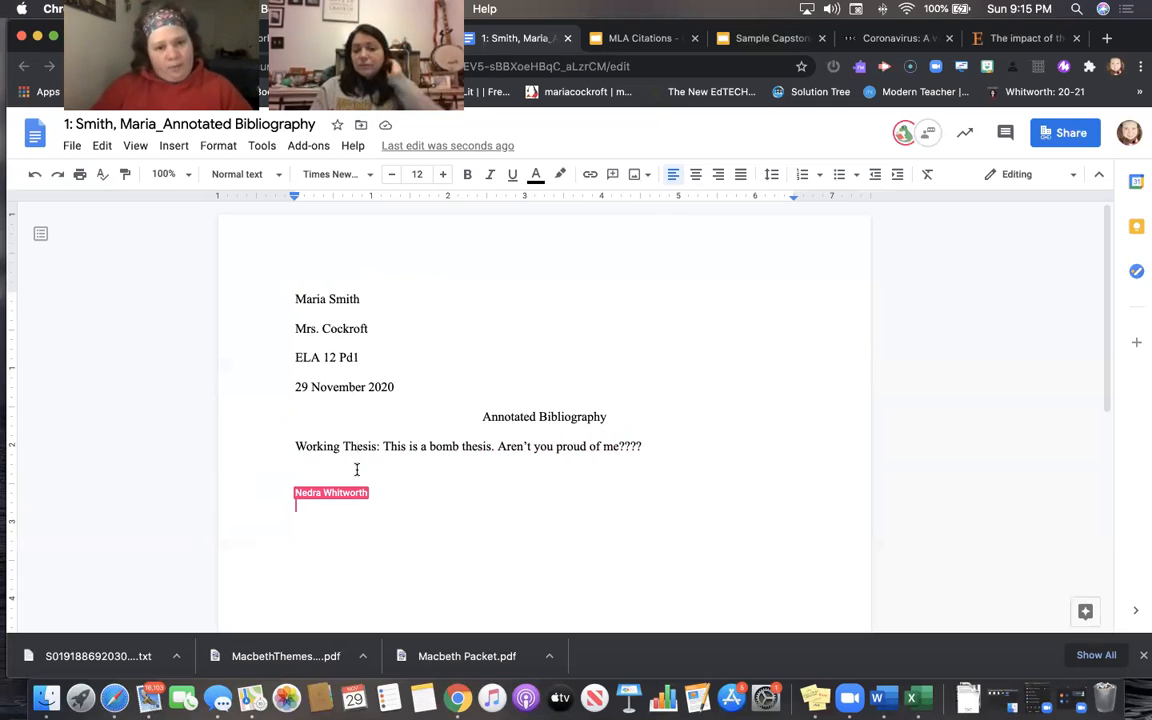
drag(385, 447, 640, 450)
click(656, 450)
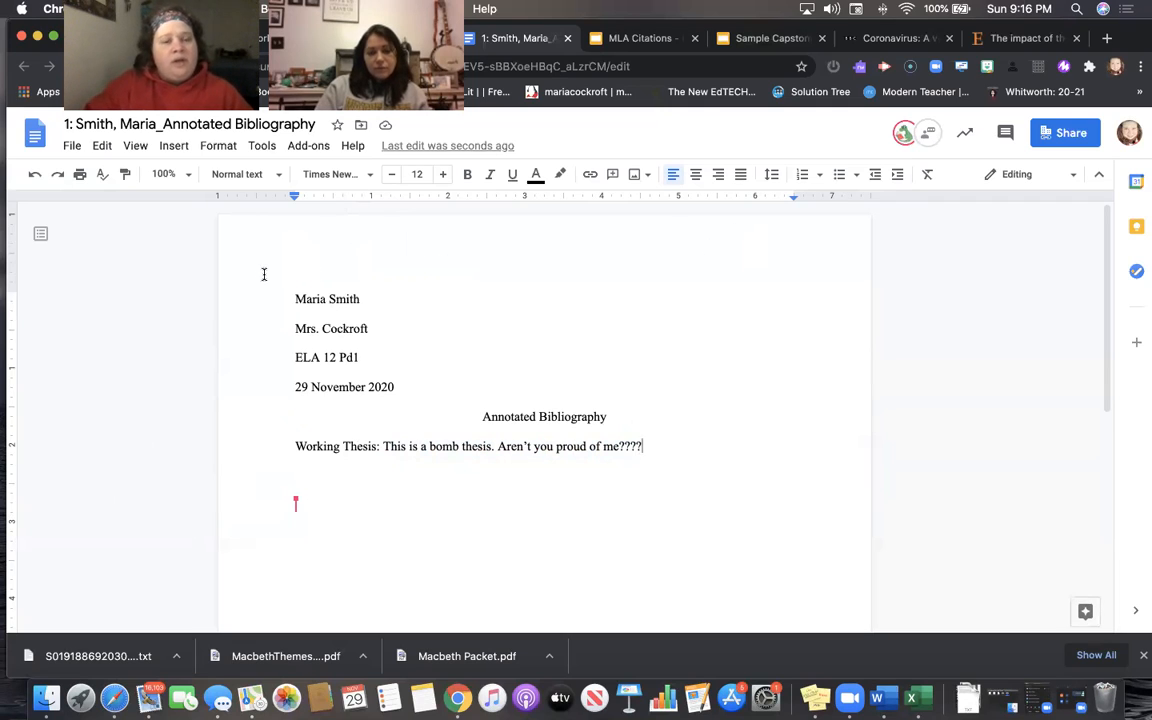
- Open the page header and format it as right-aligned Times New Roman at size 12
click(172, 148)
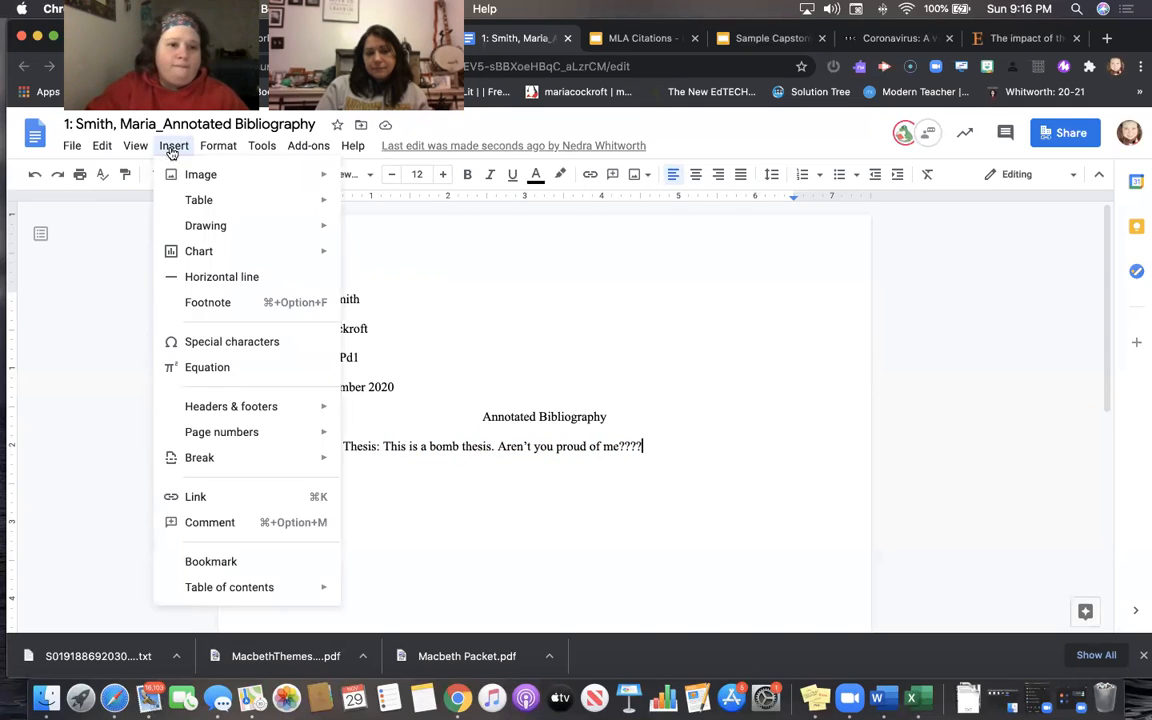
click(544, 232)
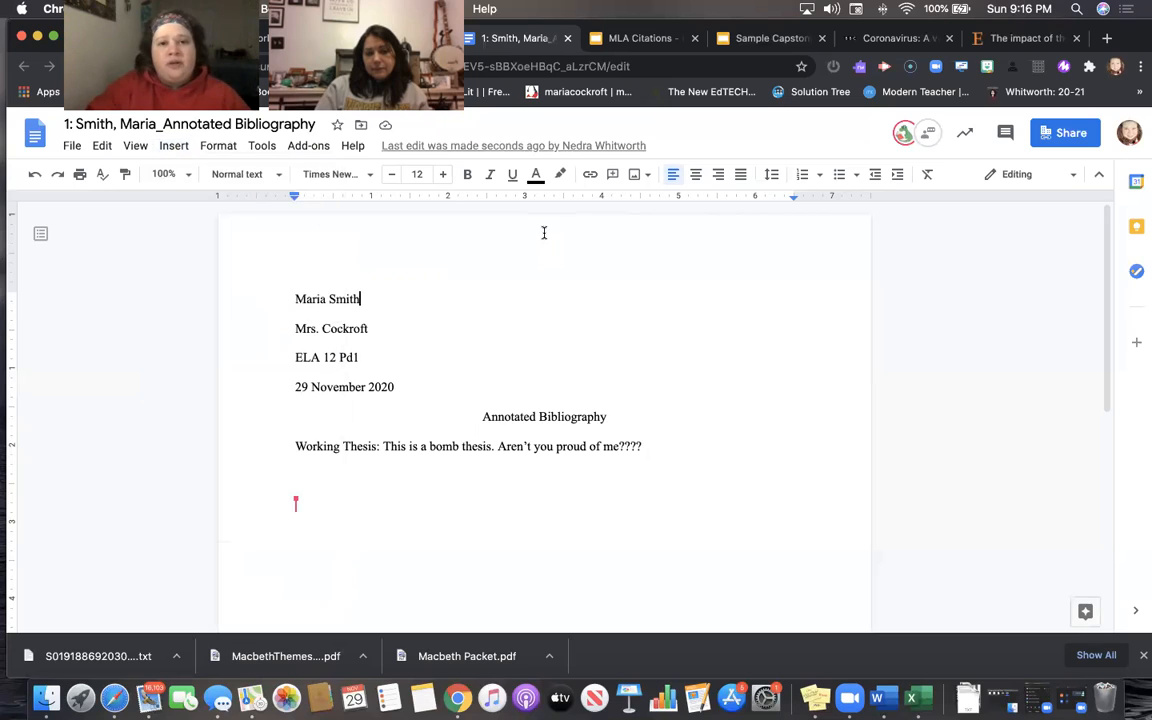
double_click(544, 232)
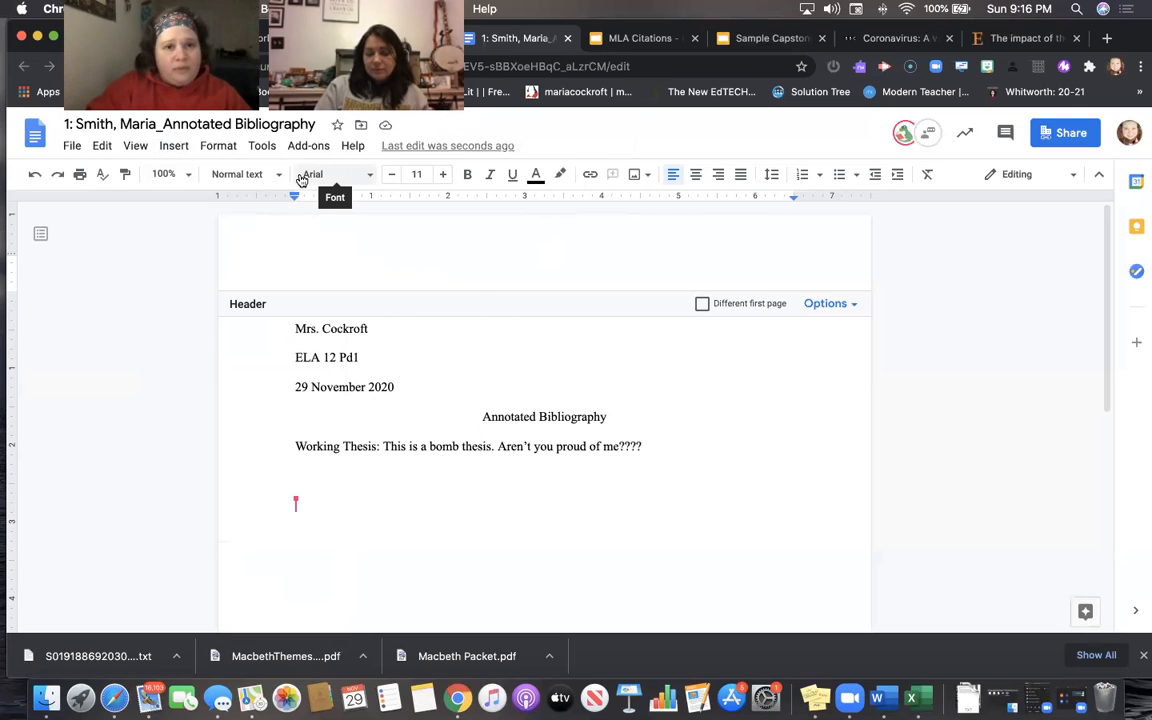
click(369, 176)
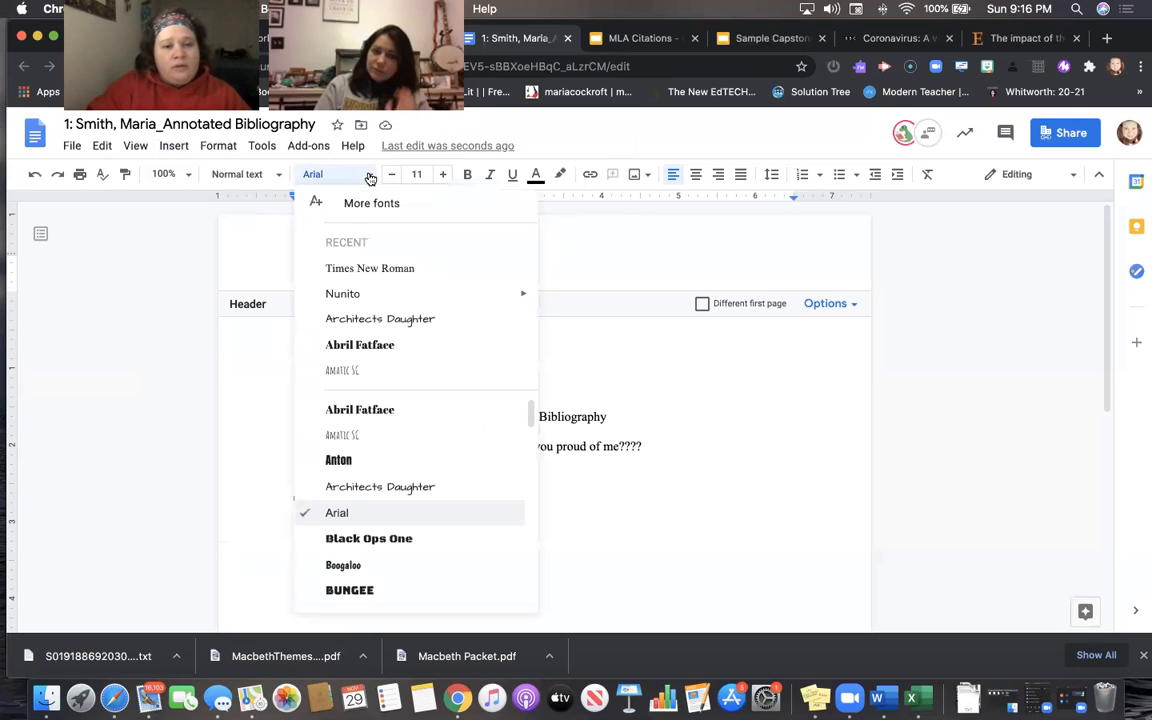
click(358, 278)
click(443, 176)
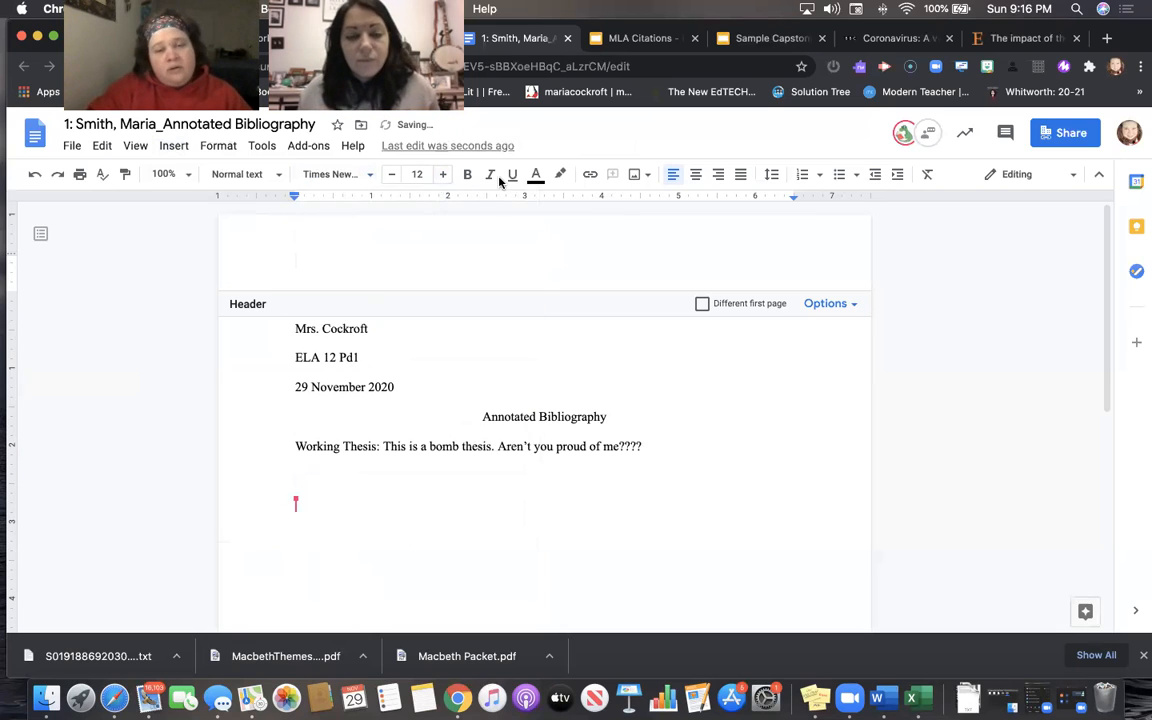
click(719, 178)
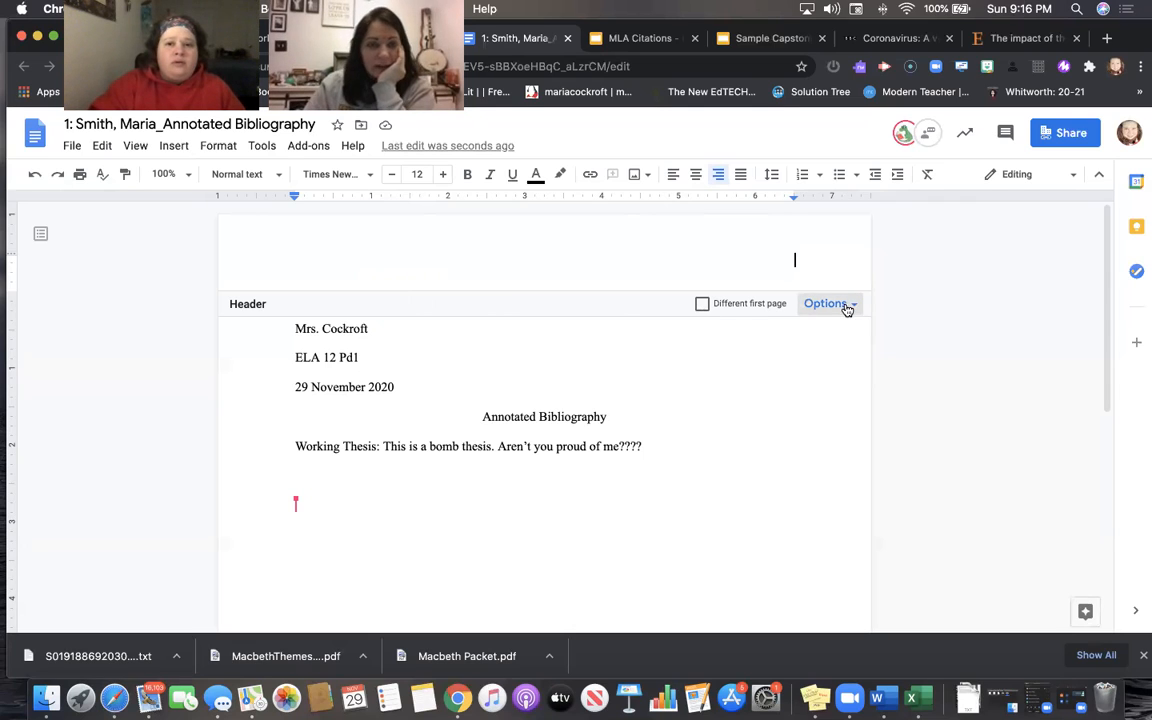
- Insert an automatic page number in the header starting on the first page, and put the student's last name before it
click(174, 148)
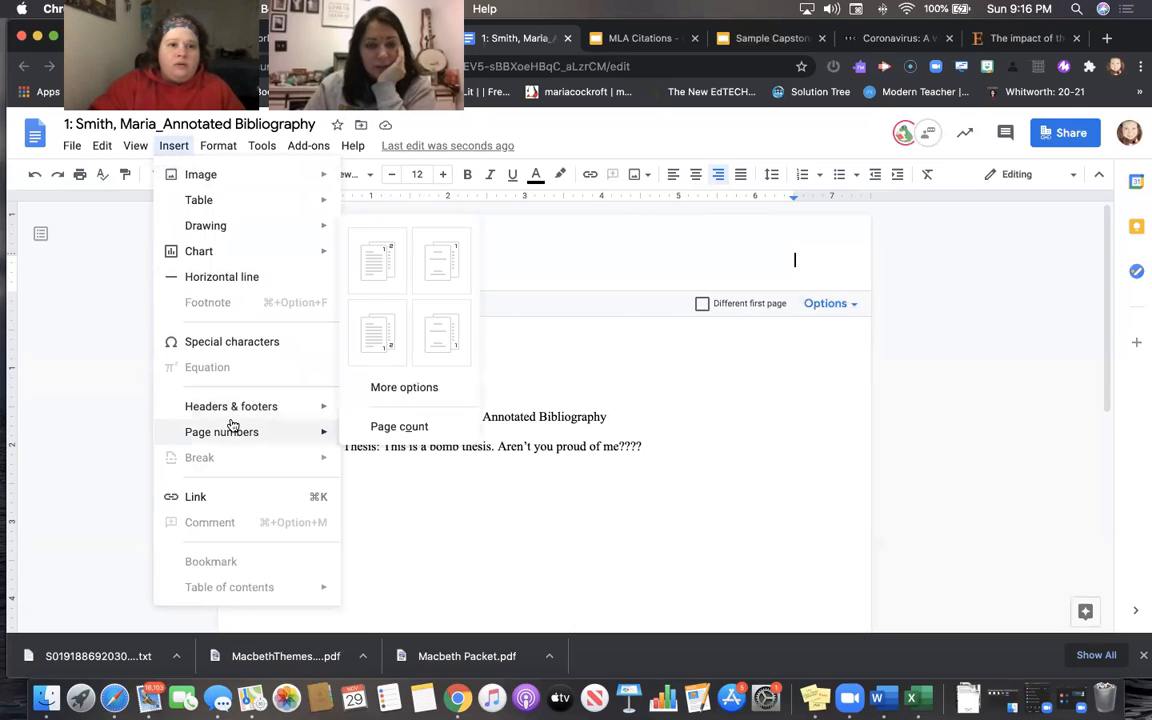
mouse_move(287, 442)
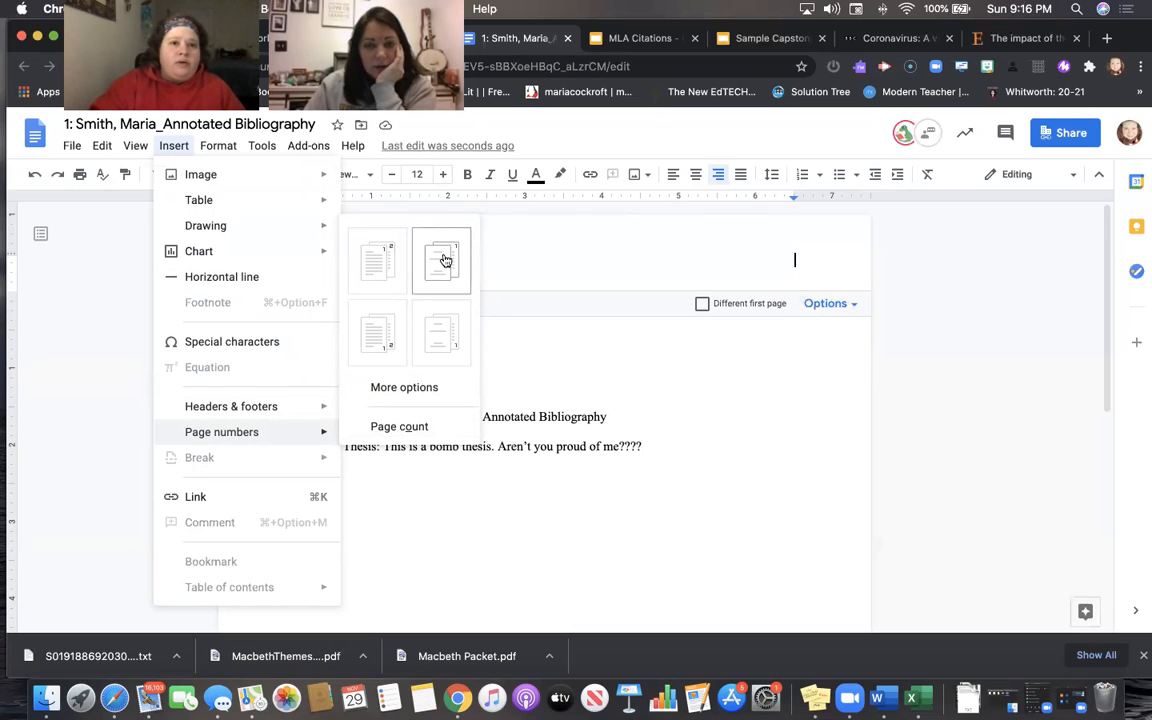
click(380, 257)
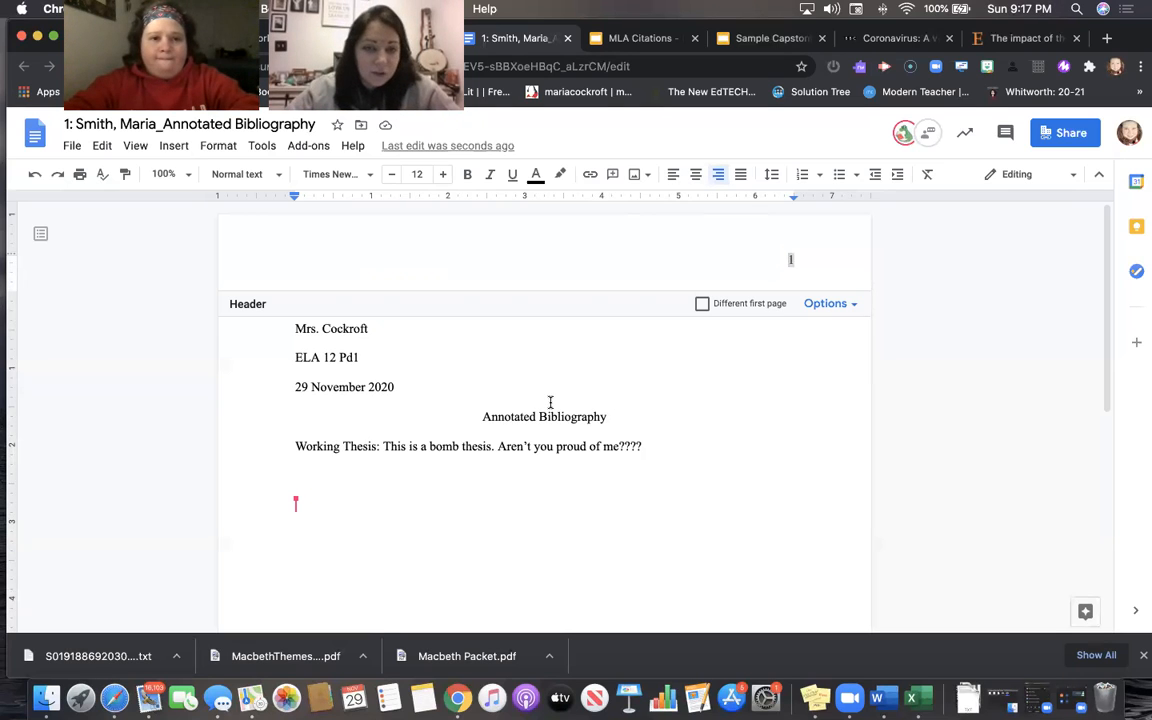
text(ith 1)
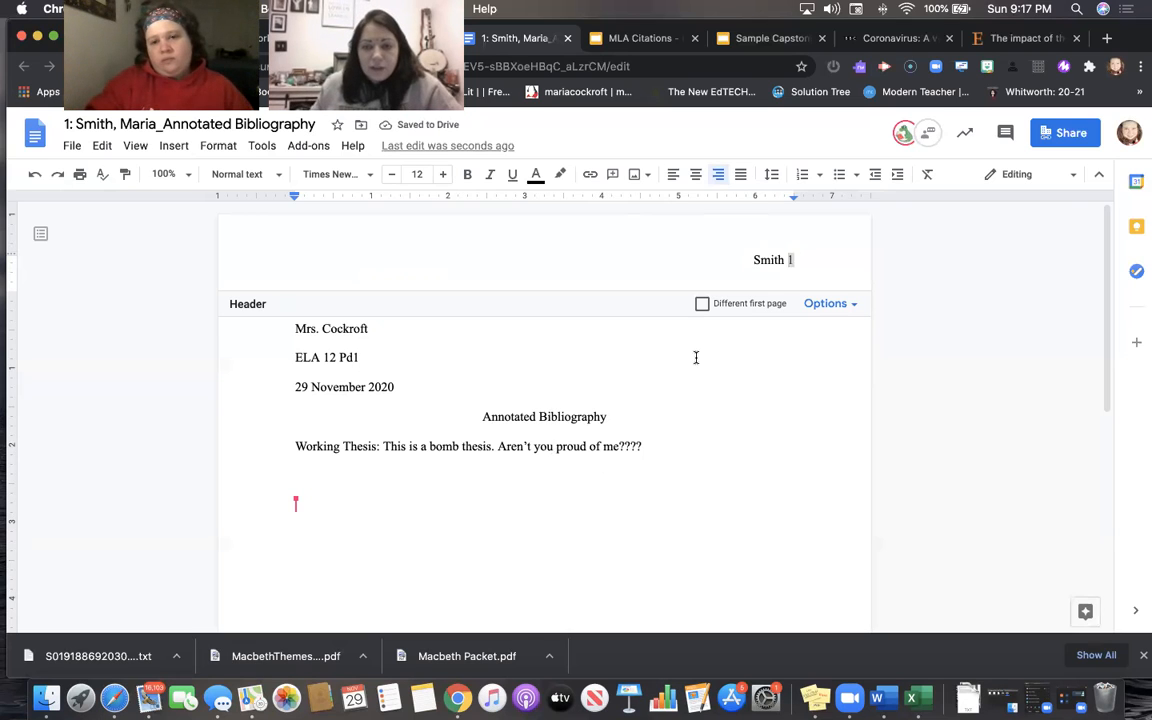
- Turn on a different first page header and return to the empty line below the working thesis
click(702, 305)
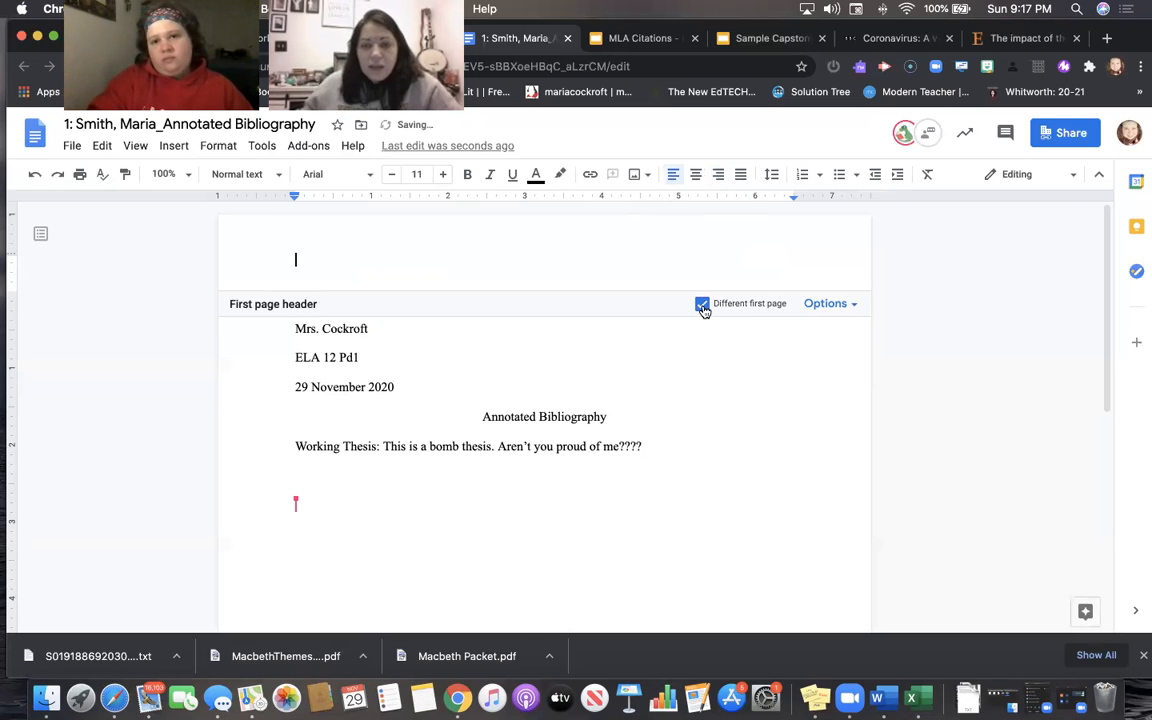
scroll(414, 344, down, 10)
scroll(414, 344, up, 10)
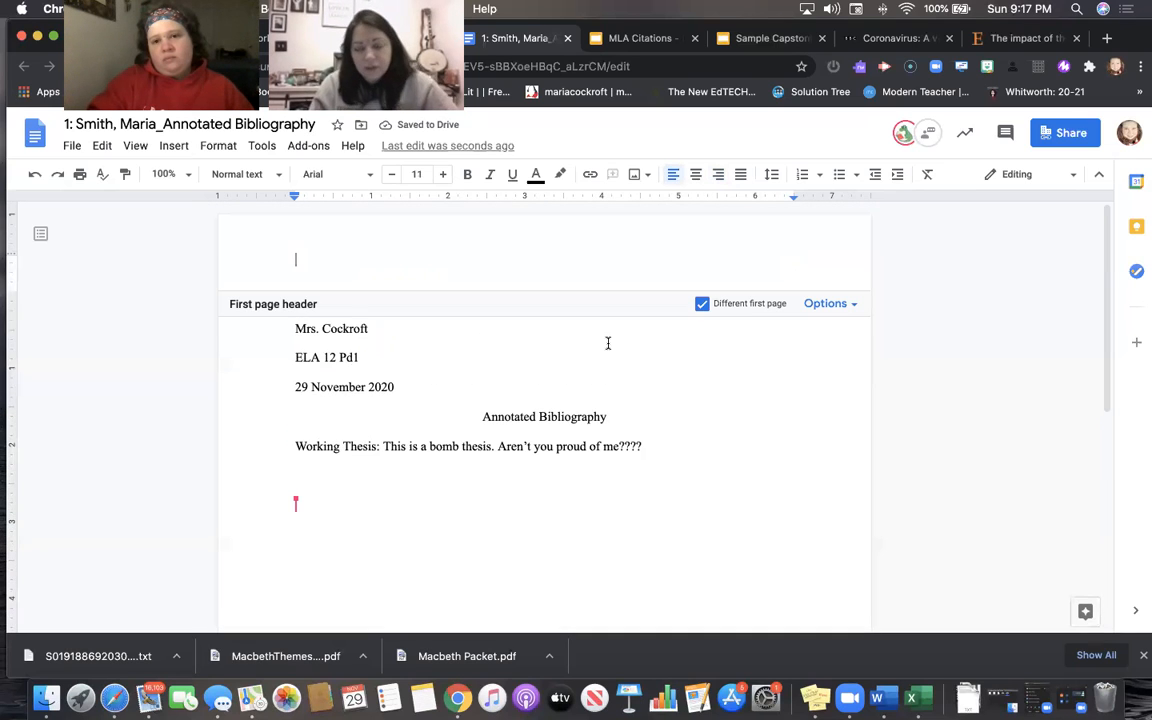
click(607, 343)
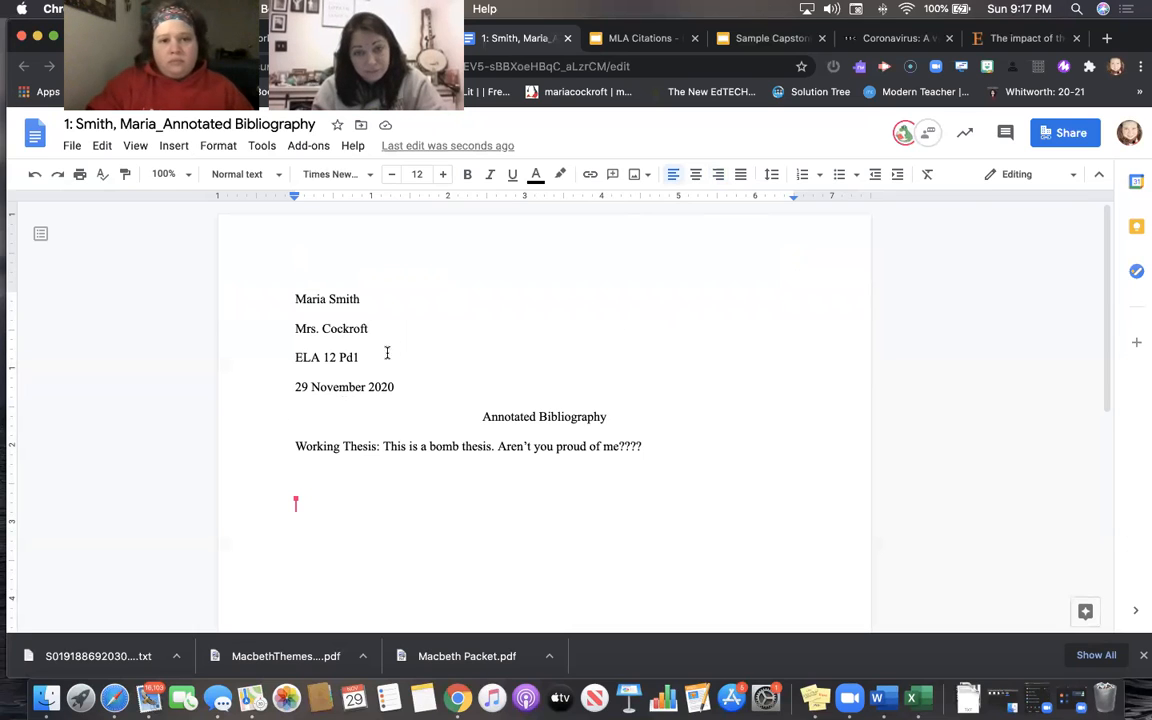
click(326, 472)
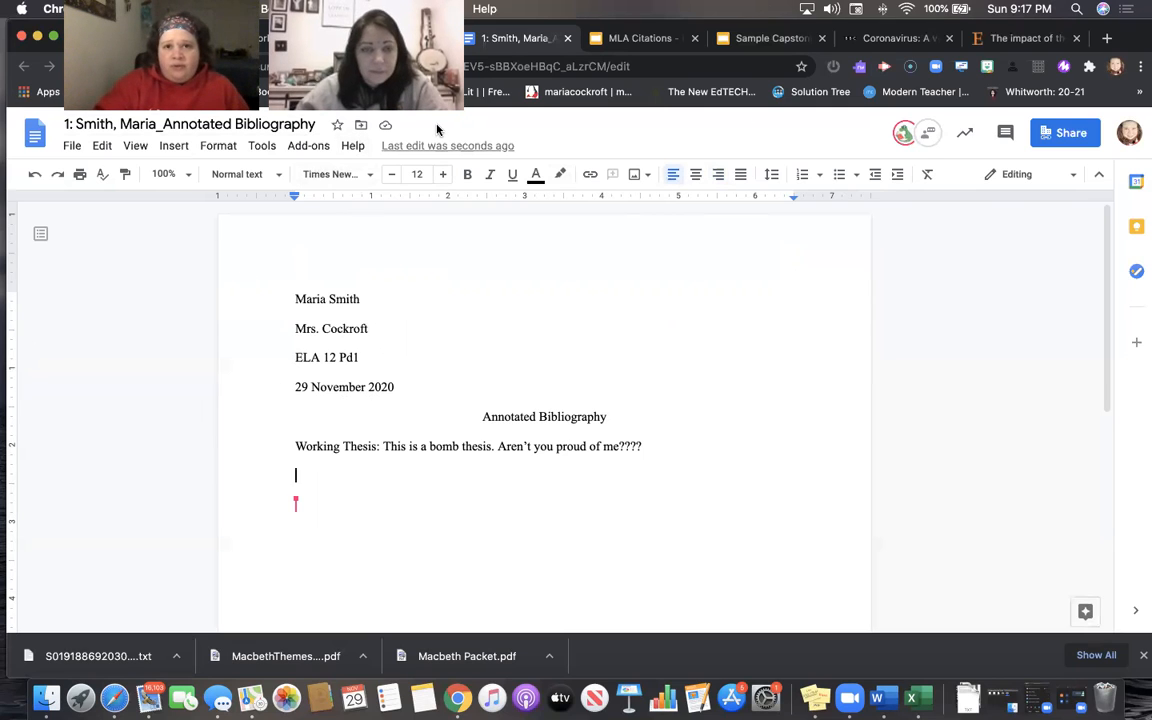
- Switch to the Sample Capstone Notebook and present the Source 8 slide to review the source's details
click(777, 40)
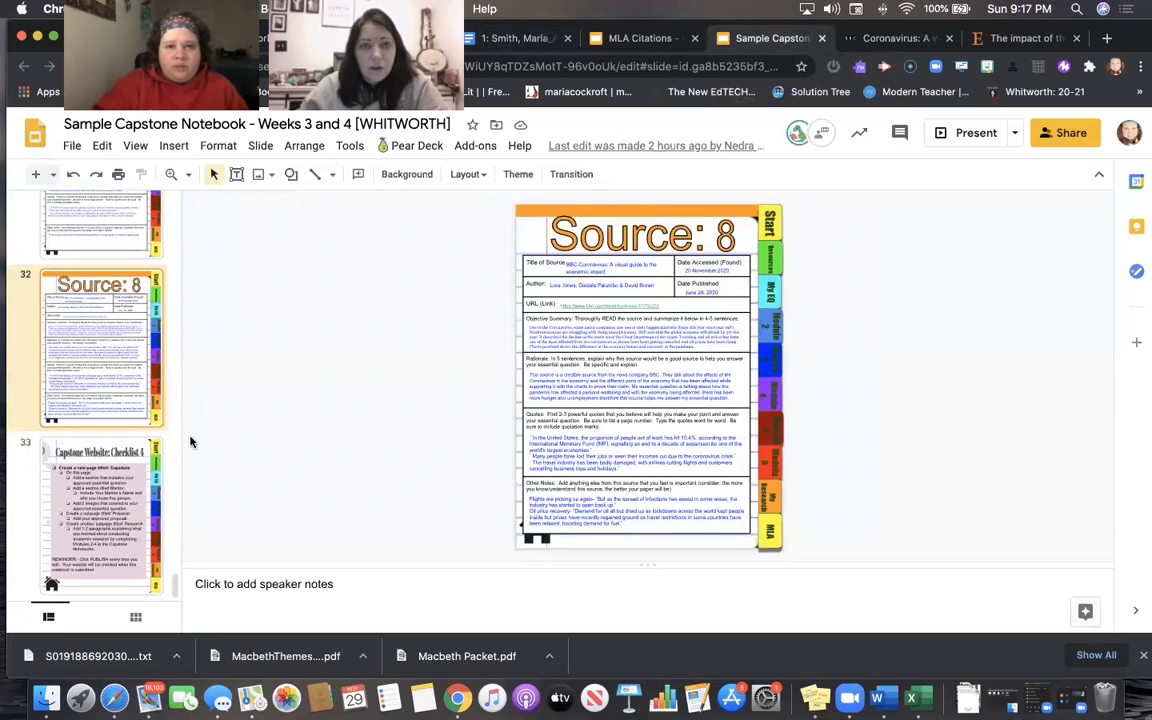
click(967, 142)
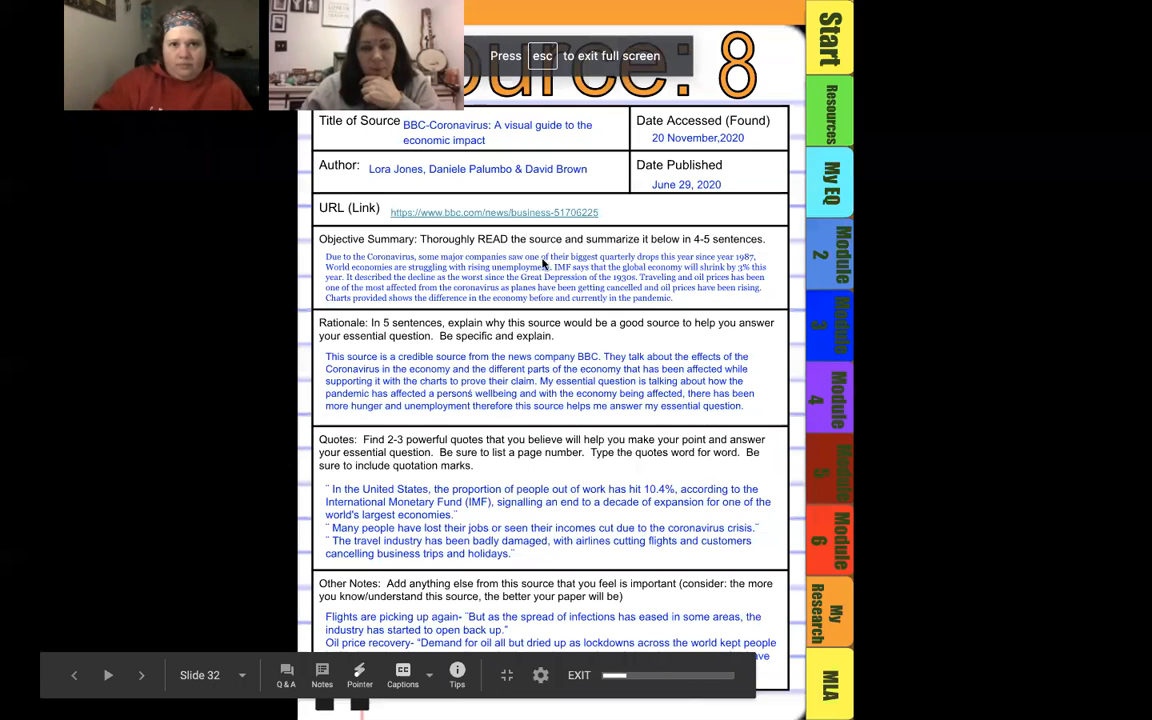
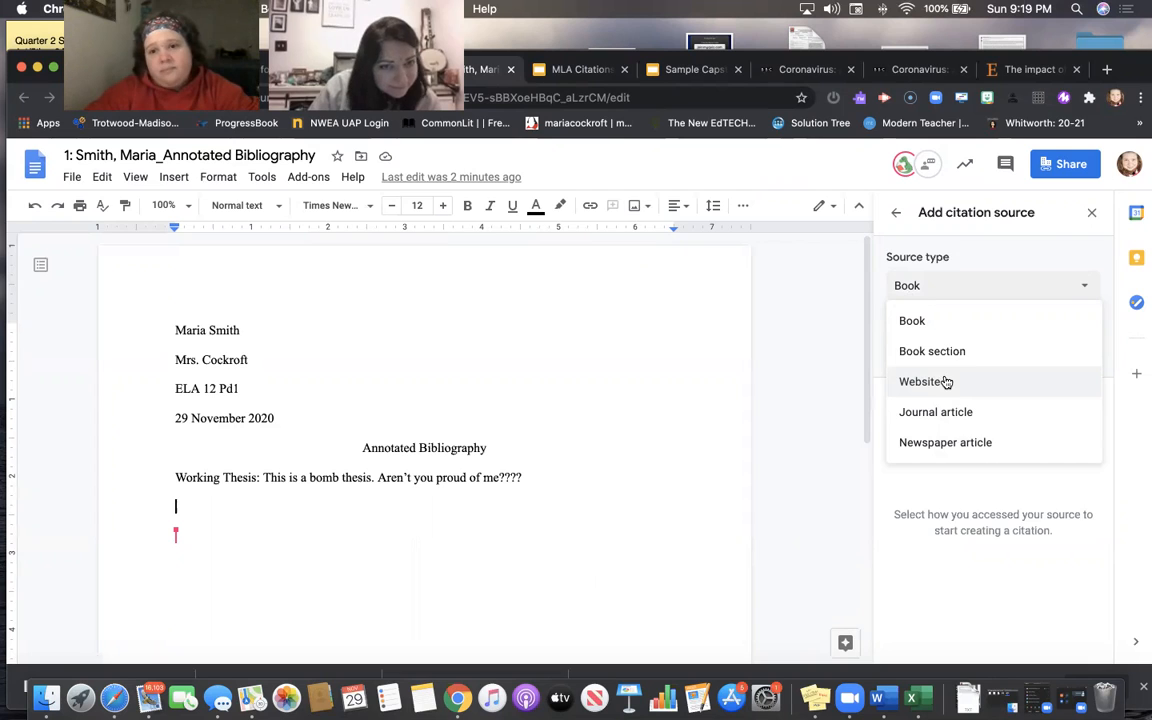
click(946, 382)
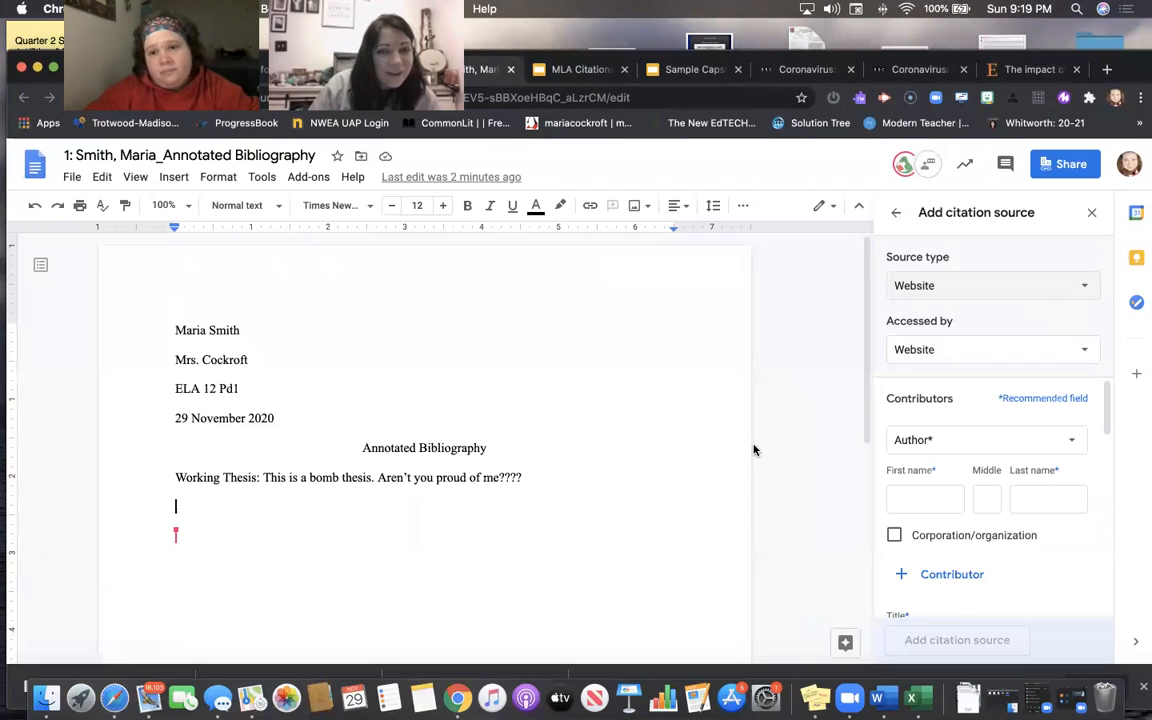
click(905, 349)
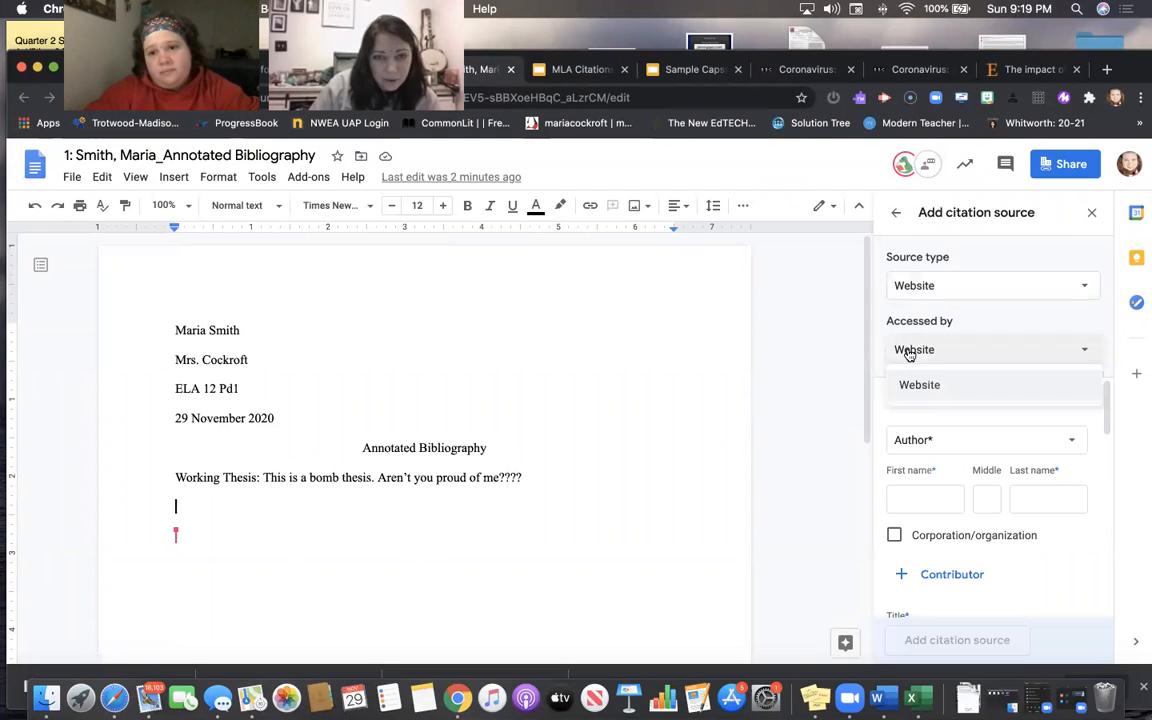
click(1076, 350)
click(1085, 357)
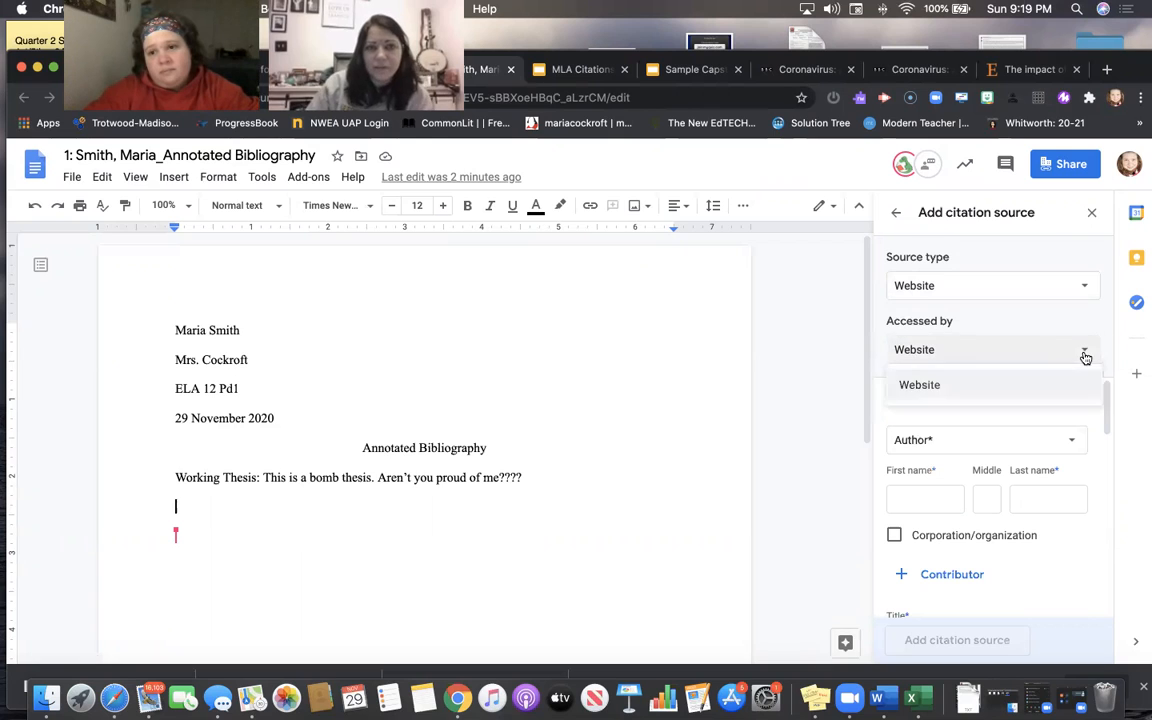
click(959, 351)
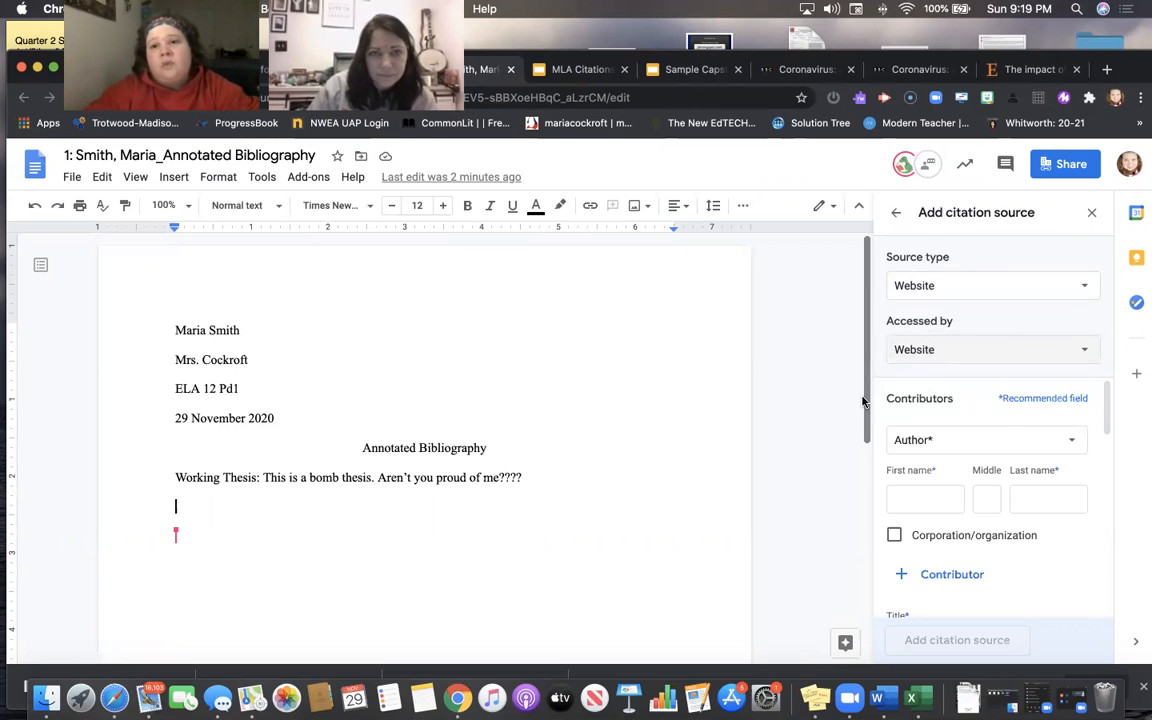
click(1091, 212)
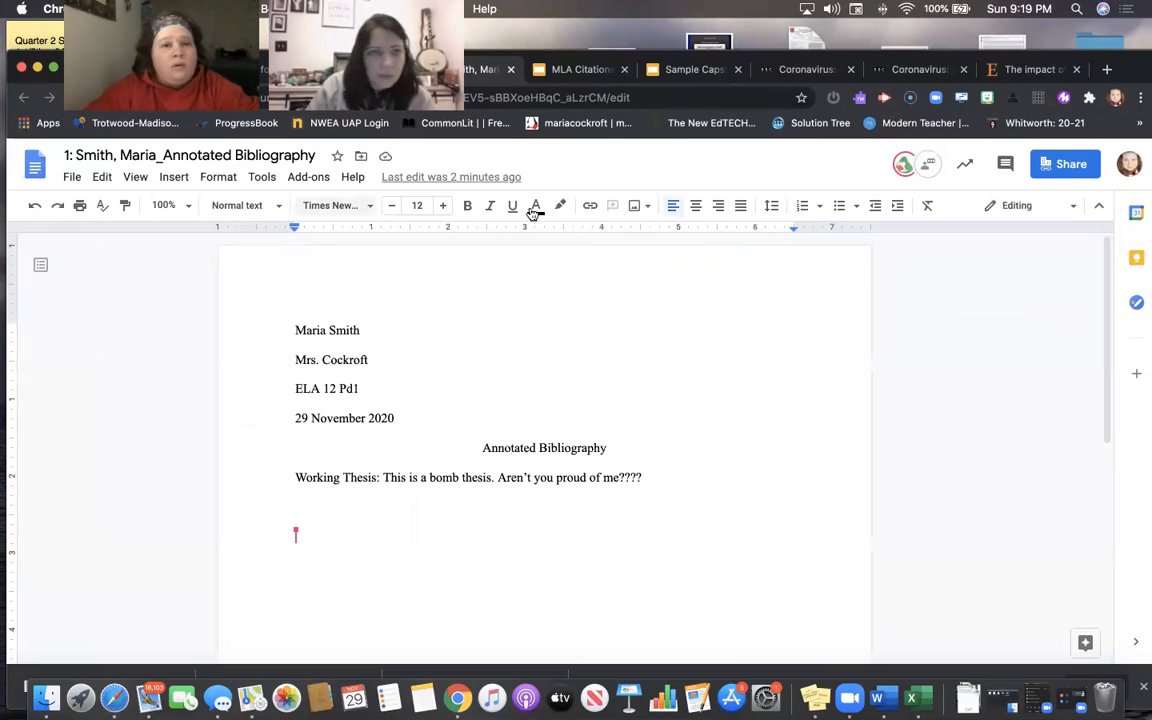
click(169, 183)
click(567, 284)
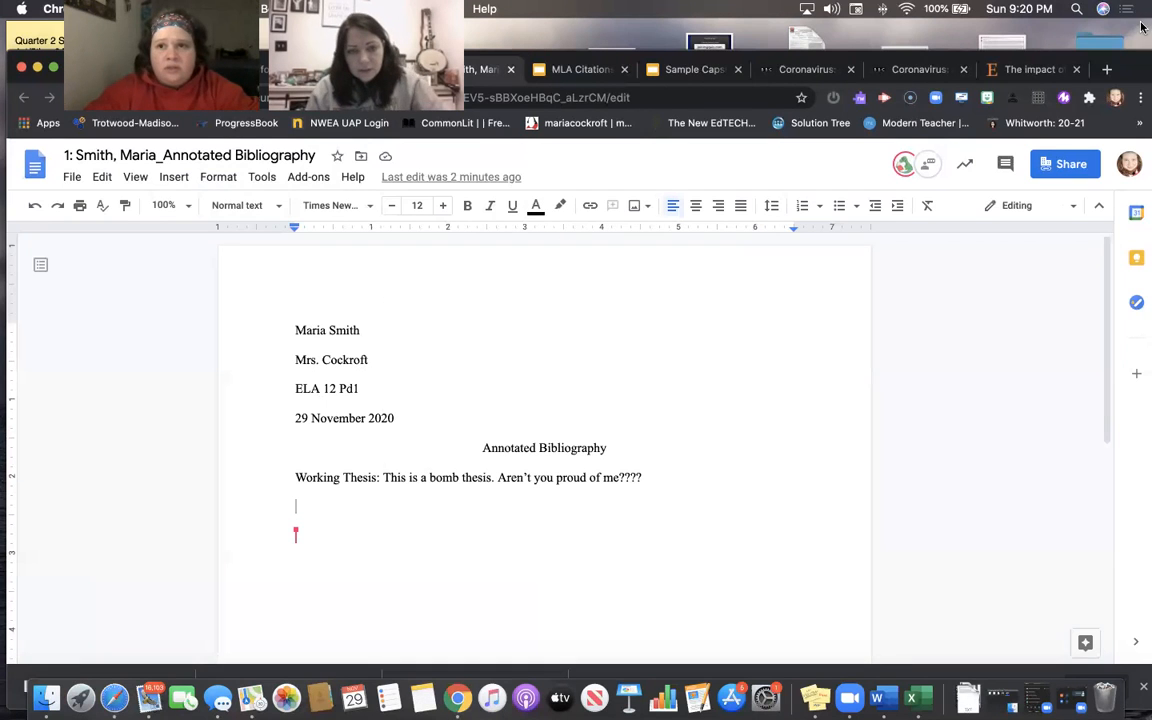
- Start a new citation source in the annotated bibliography document as a Newspaper article accessed by Website
click(220, 188)
mouse_move(250, 194)
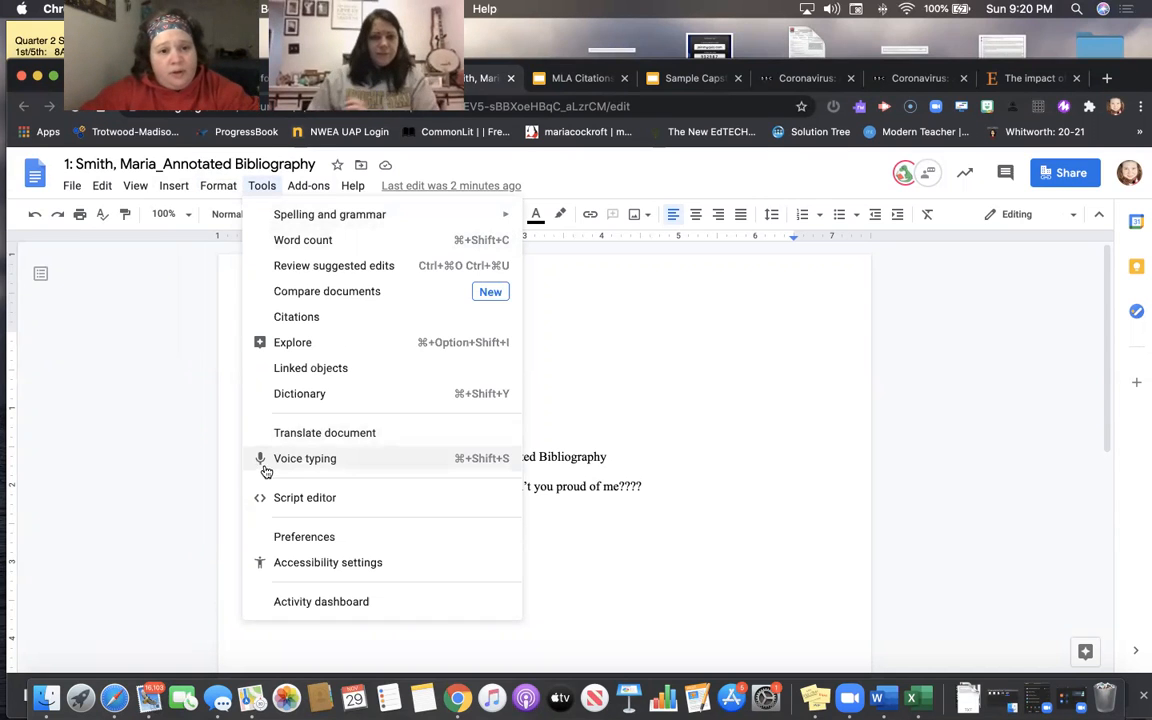
click(411, 318)
click(940, 318)
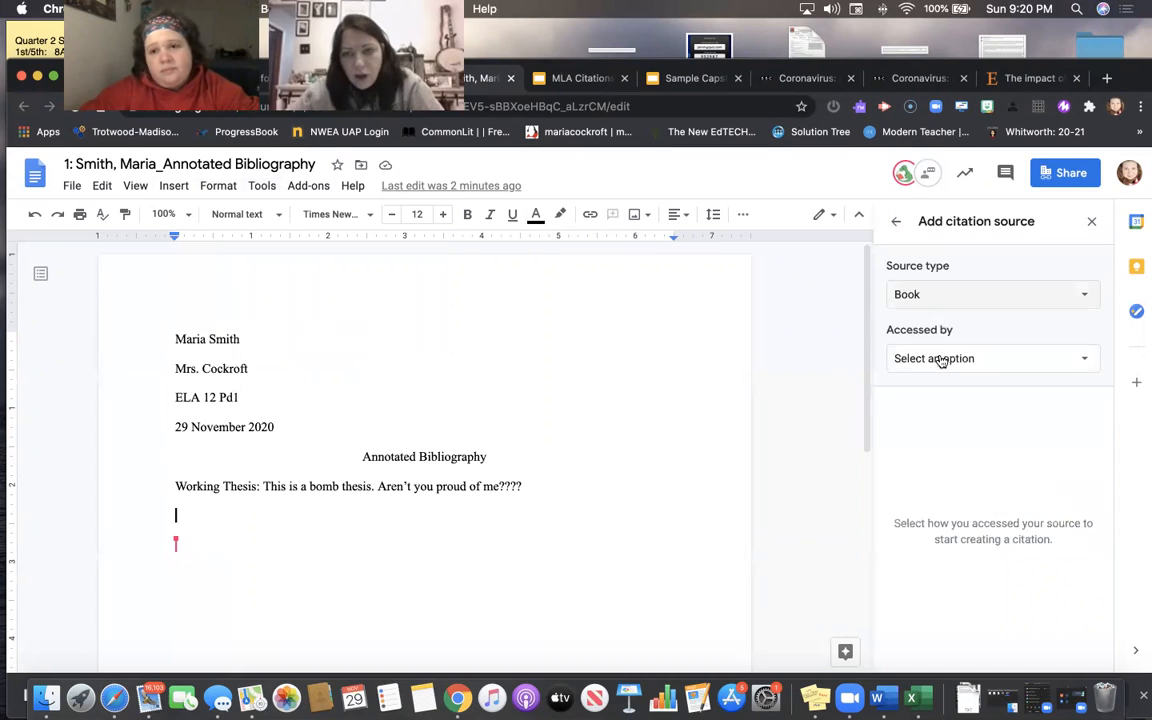
click(906, 294)
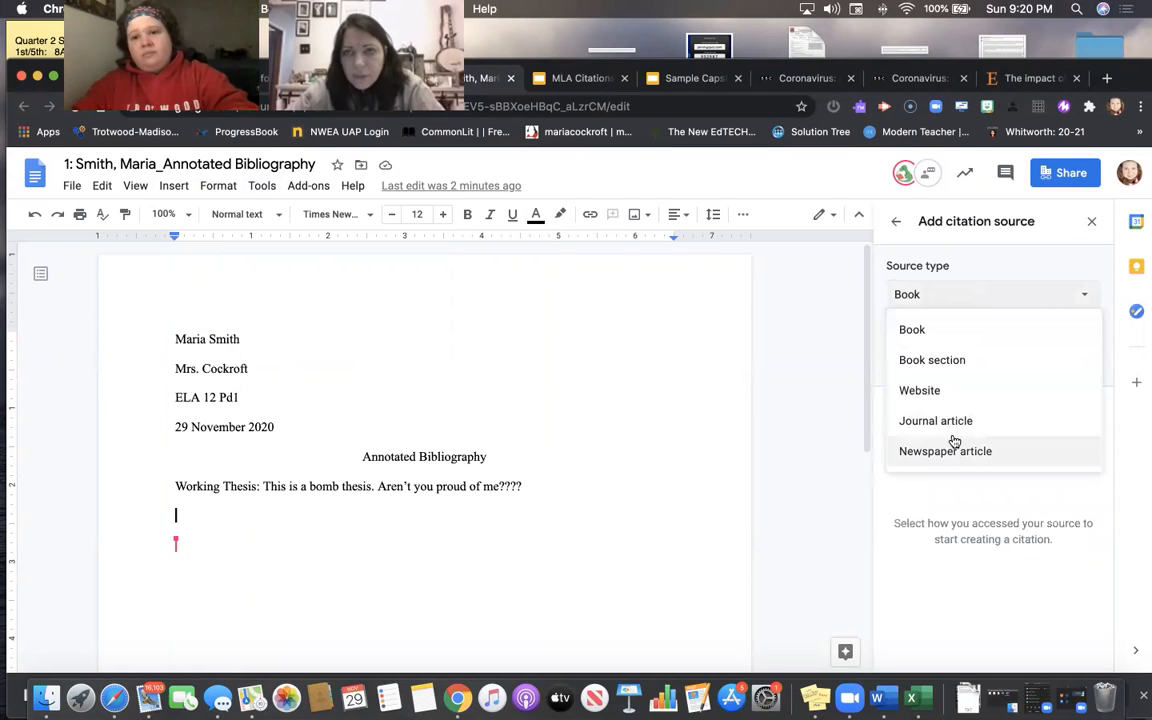
click(949, 453)
click(1010, 362)
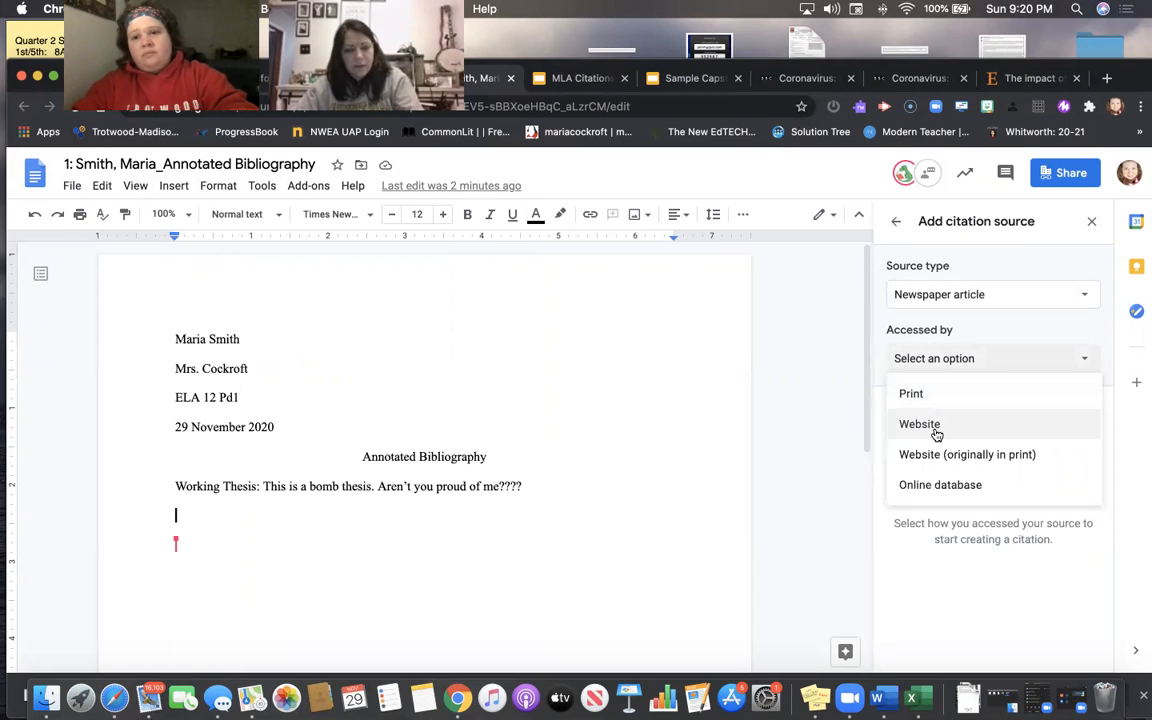
click(970, 333)
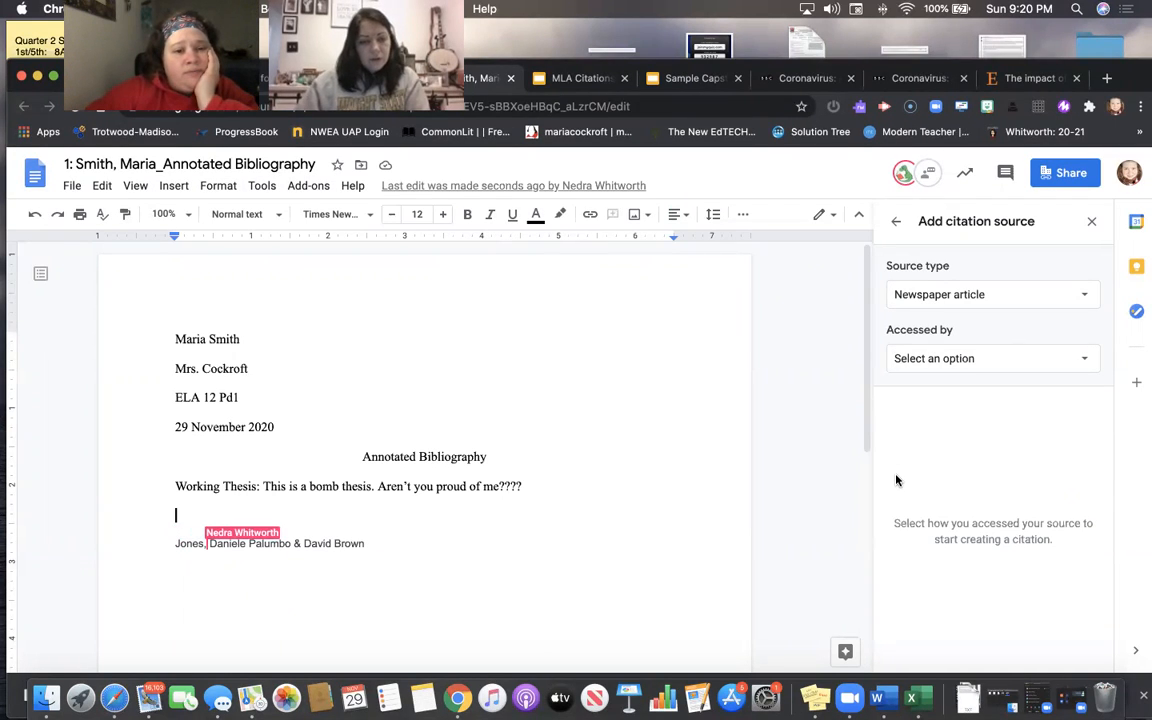
click(959, 366)
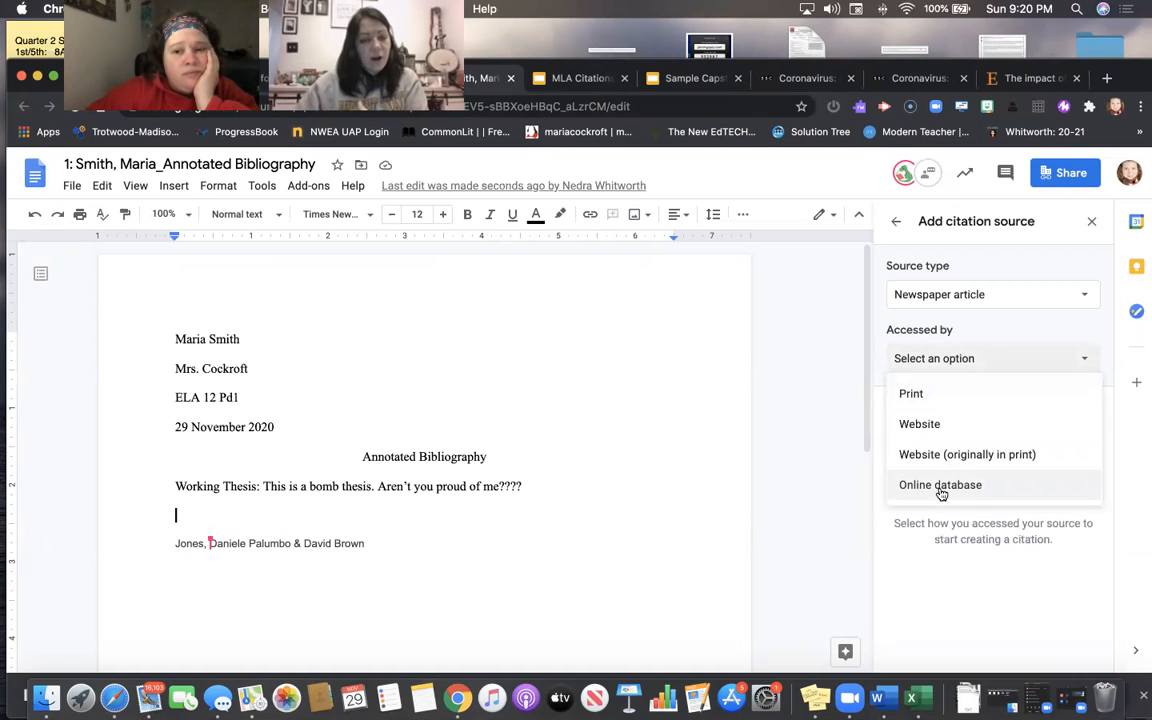
click(934, 434)
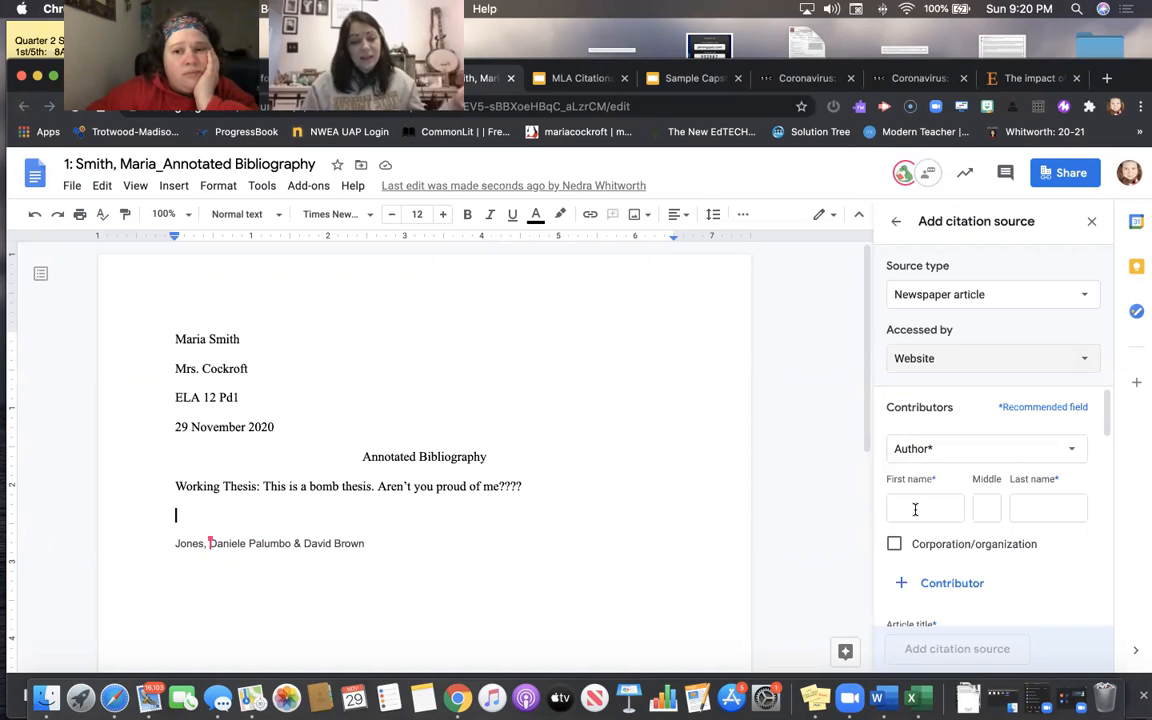
- Enter the first author's first and last name in the citation source and add a second author contributor
click(915, 510)
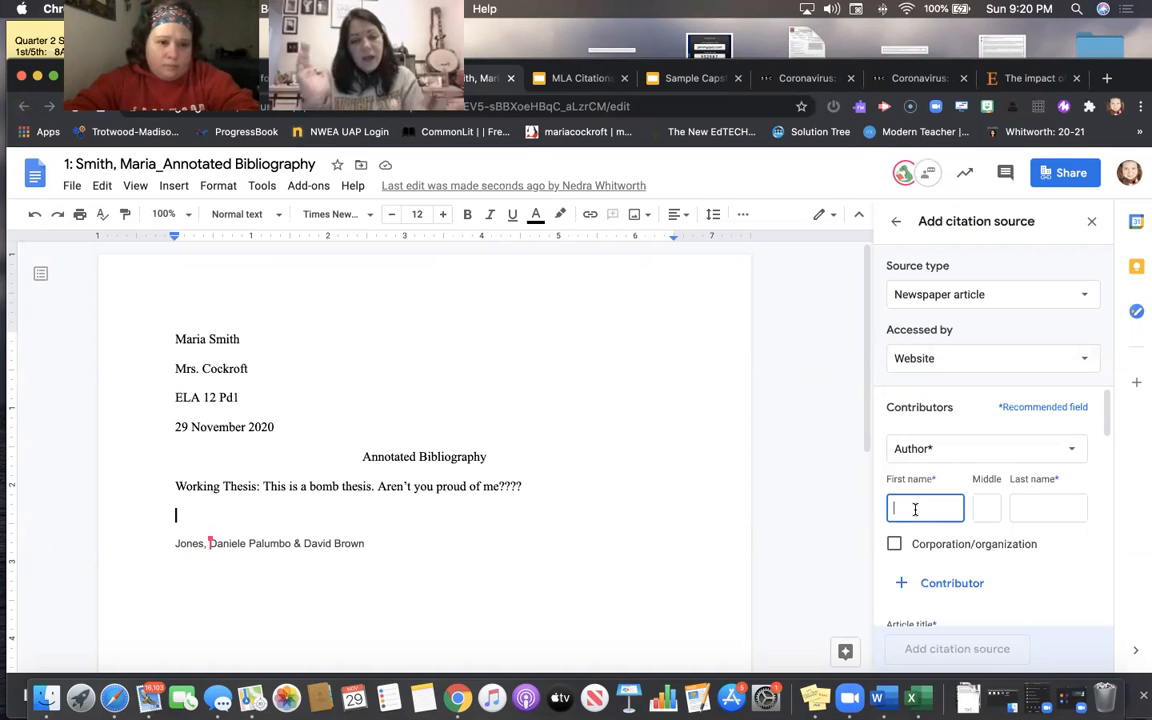
text(Jo)
key(BackSpace)
key(BackSpace)
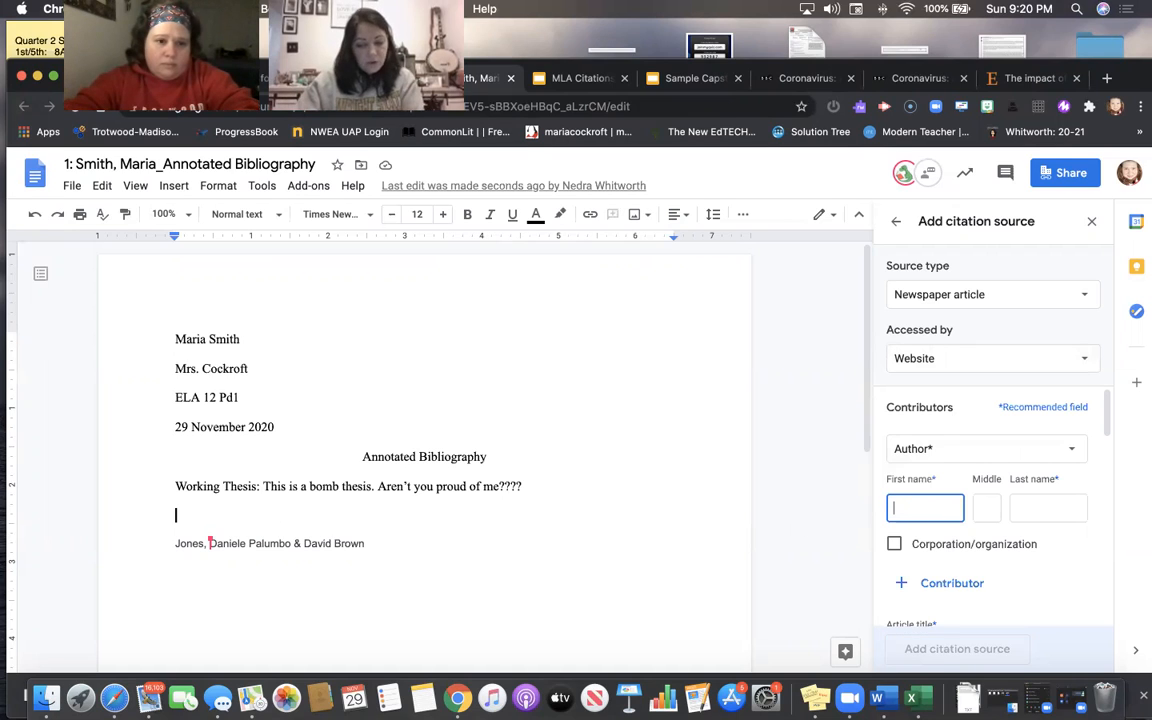
text(Laura)
key(Tab)
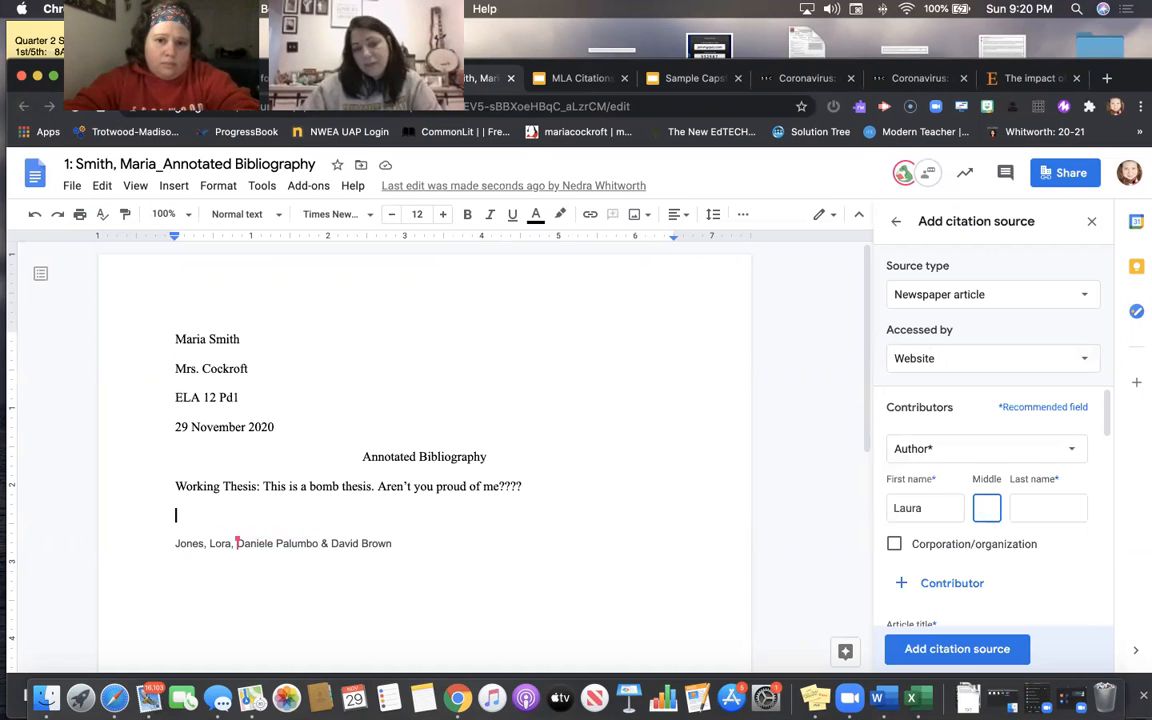
key(Tab)
text(Jones)
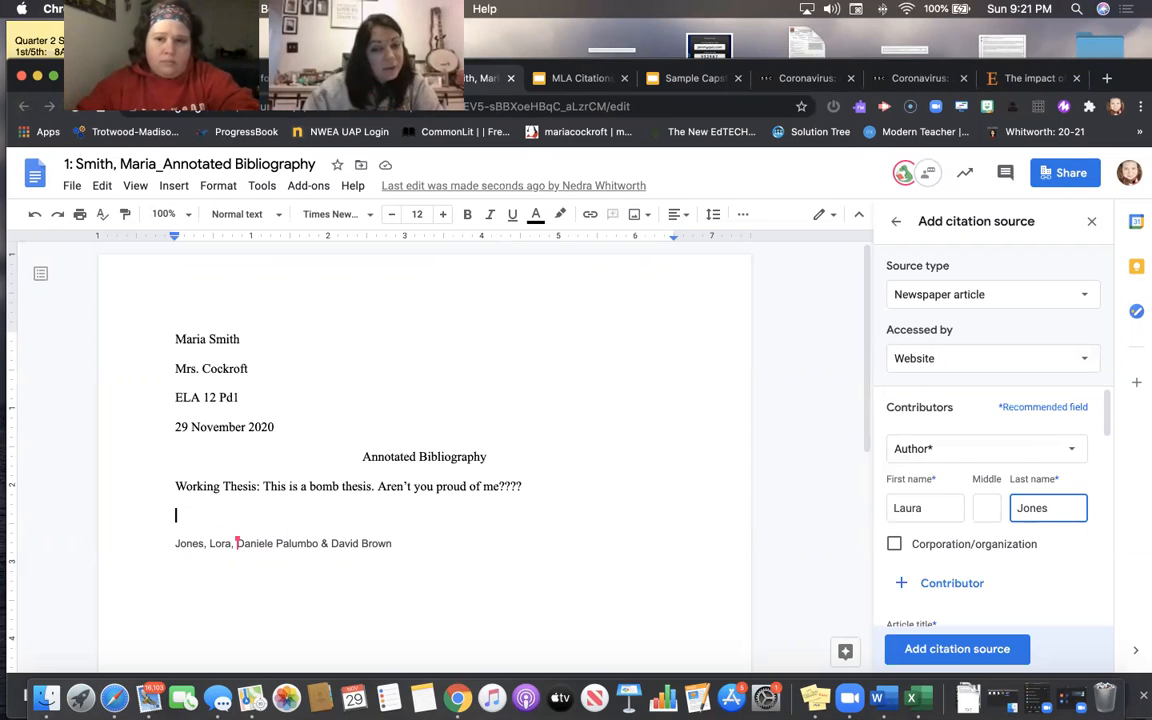
click(921, 585)
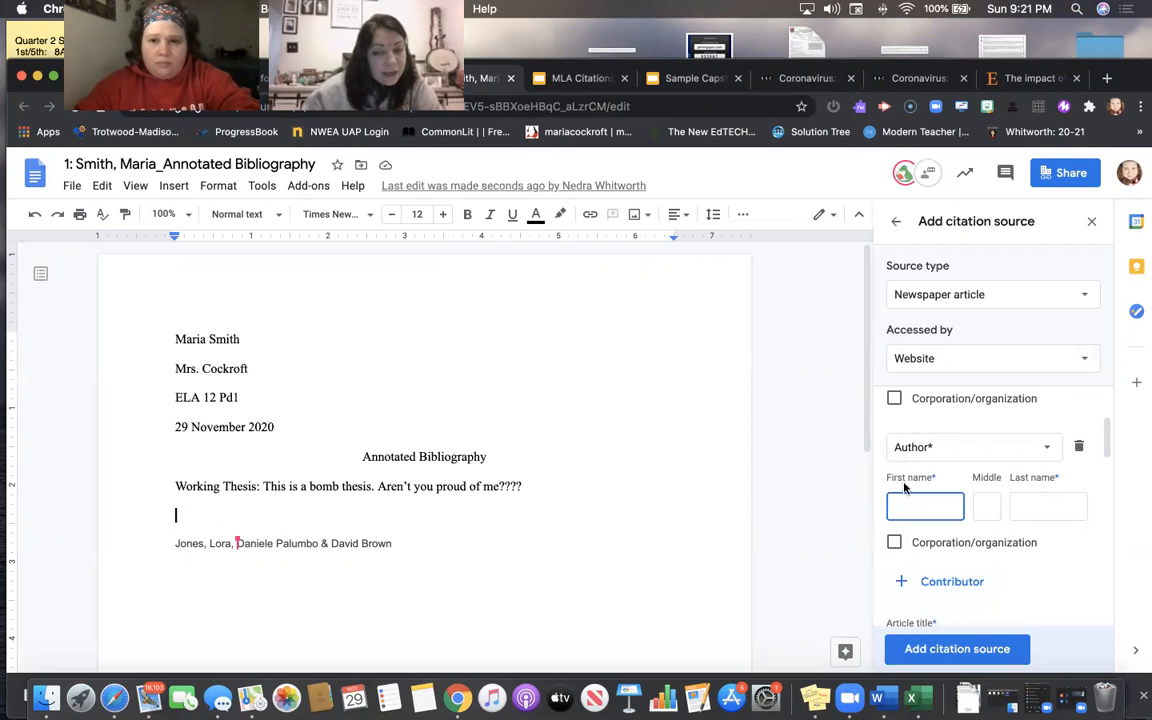
- Enter the second author's first and last name in the citation source
scroll(943, 535, down, 3)
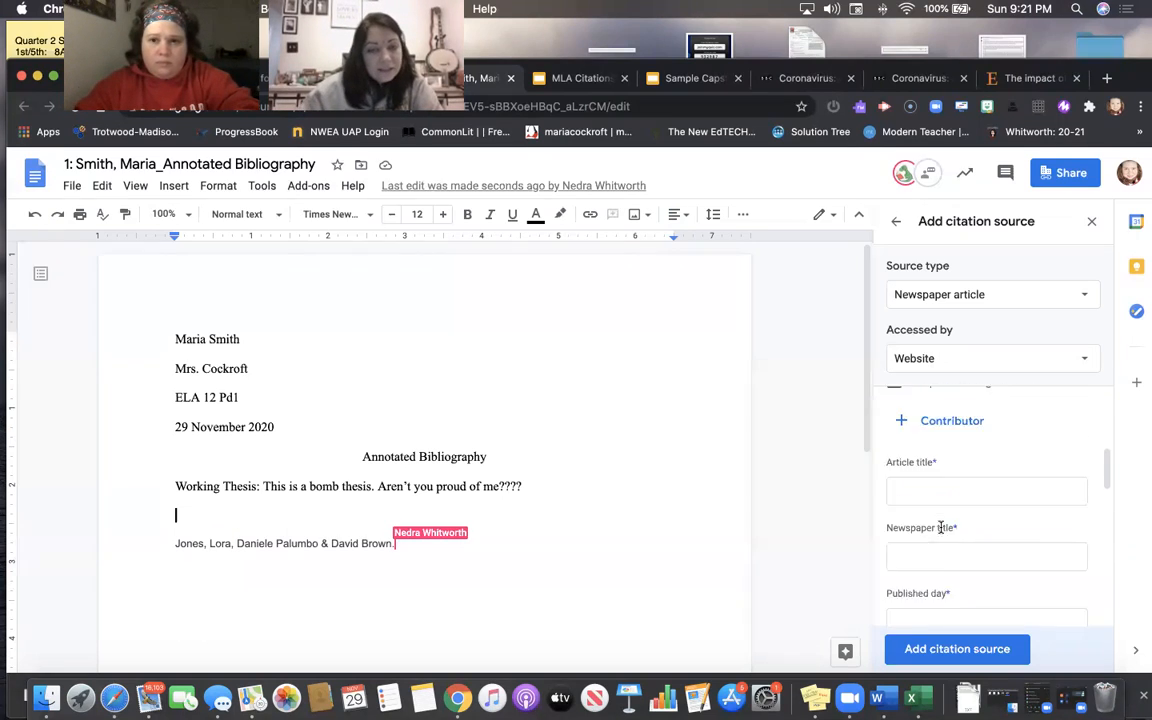
scroll(943, 535, up, 6)
scroll(943, 535, down, 3)
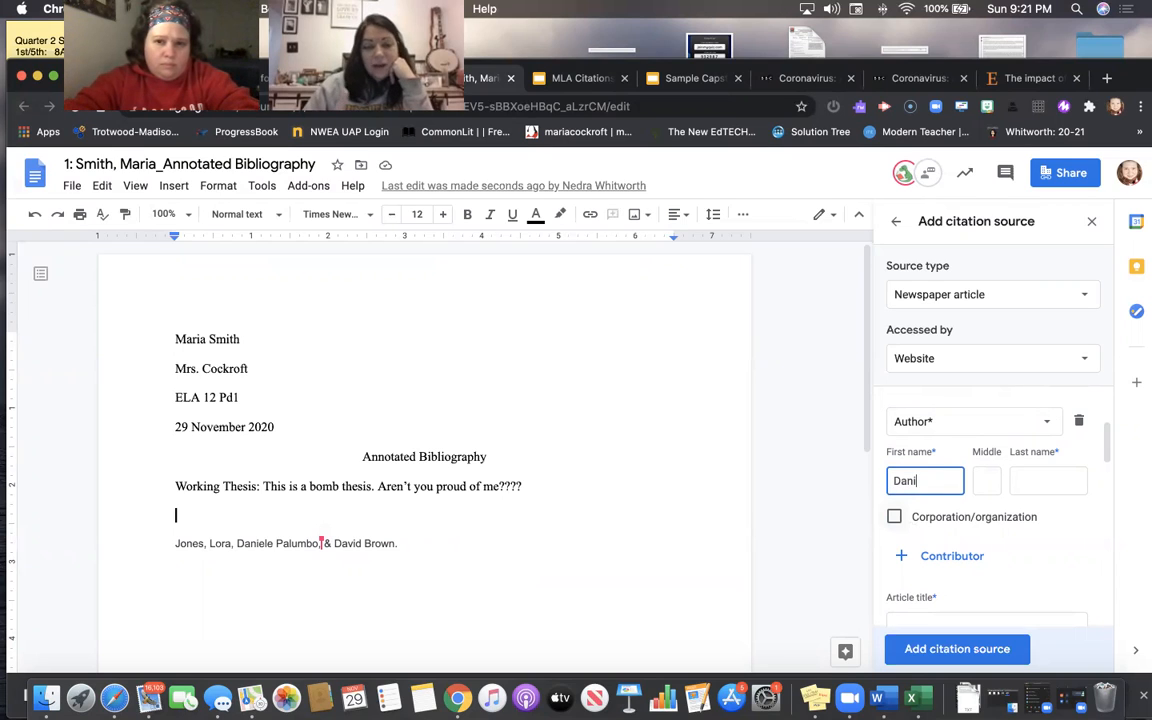
text(ele)
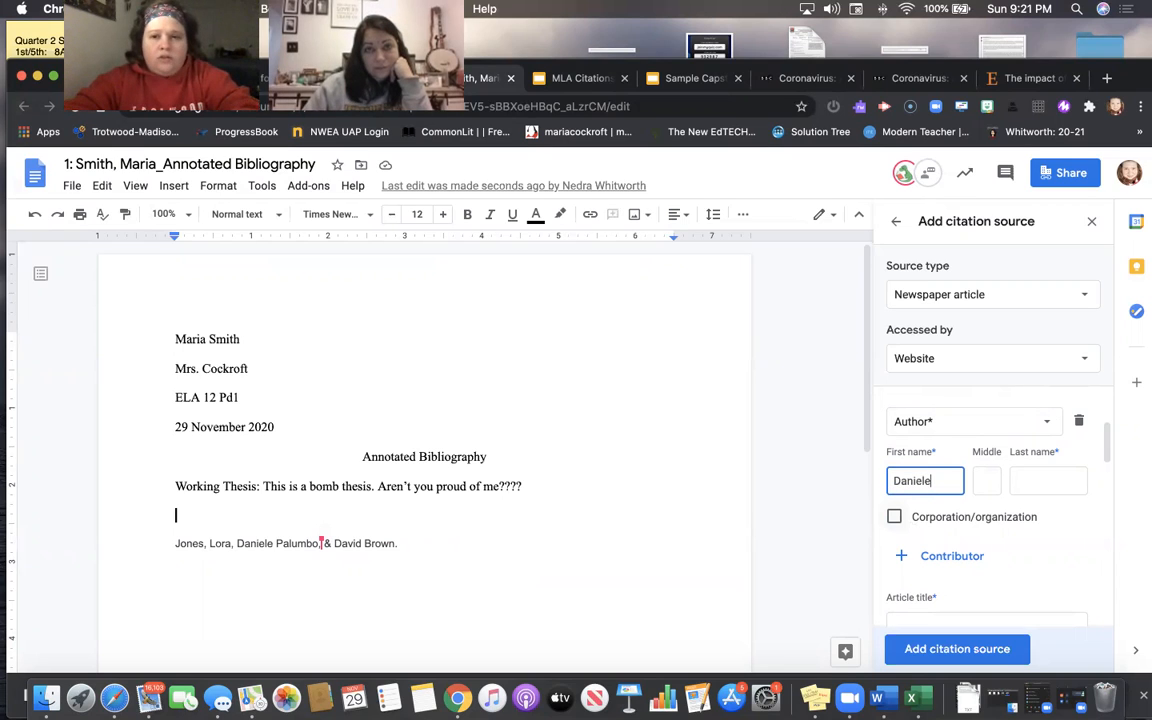
key(Tab)
key(Tab)
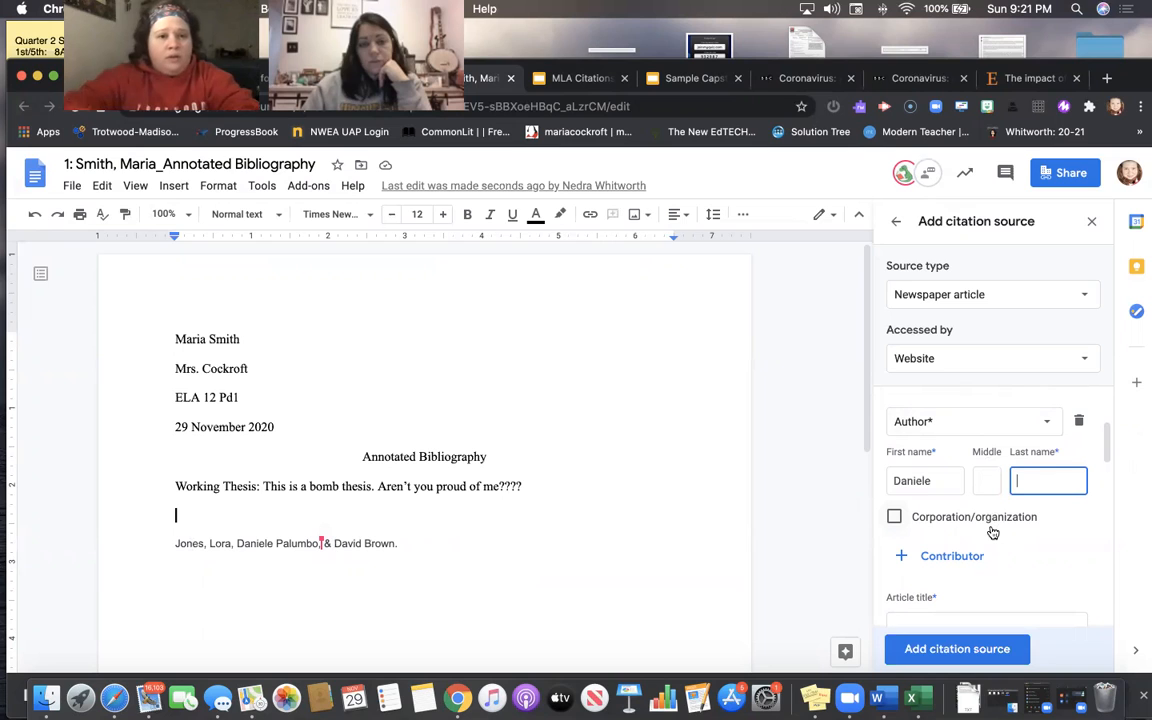
text(Palumbo)
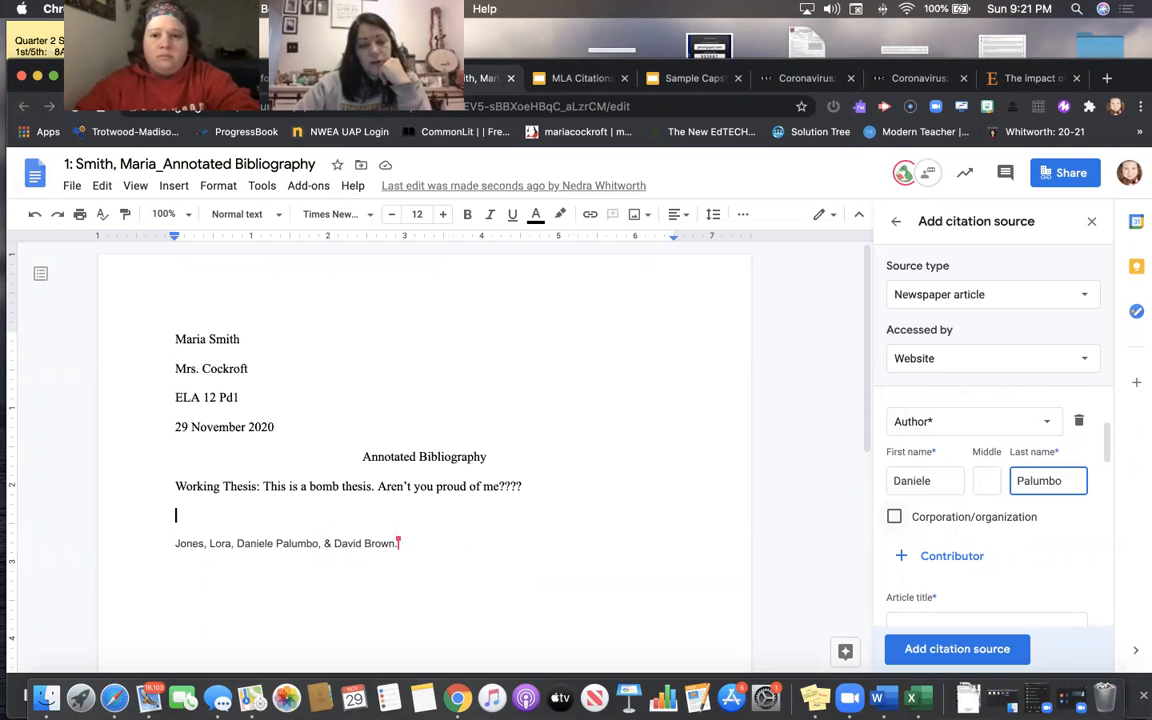
- Add a third author contributor to the citation source and enter that author's first and last name
scroll(985, 540, down, 2)
scroll(1050, 545, up, 5)
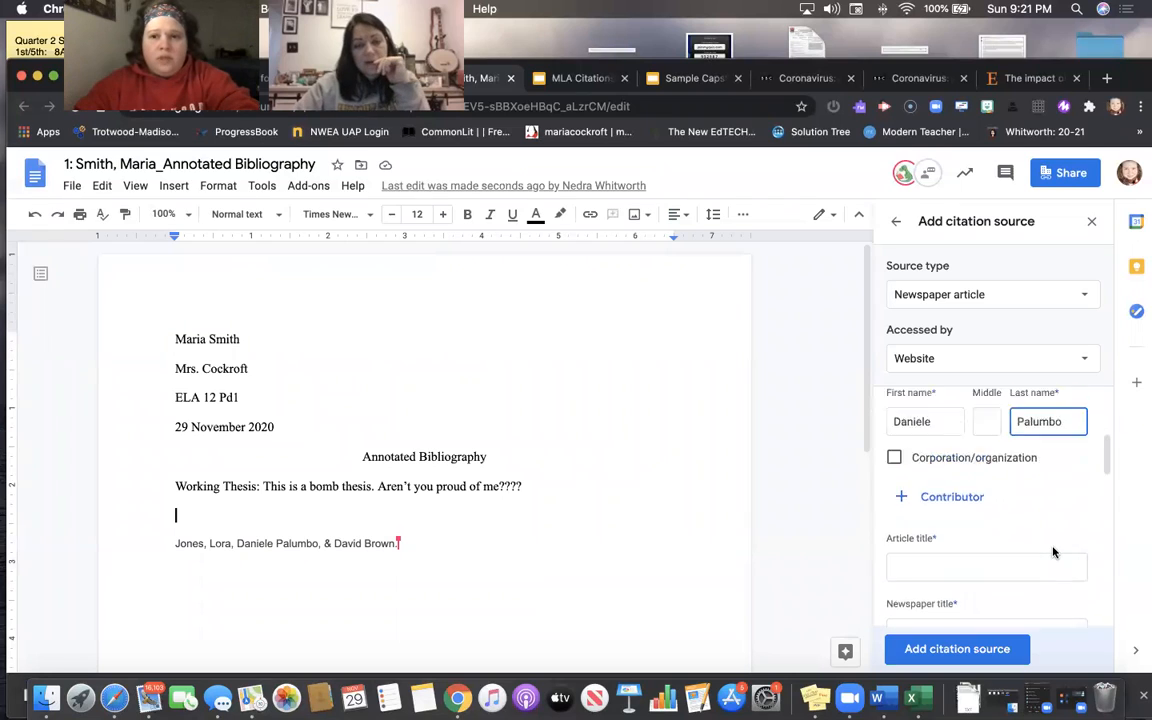
scroll(1023, 560, down, 5)
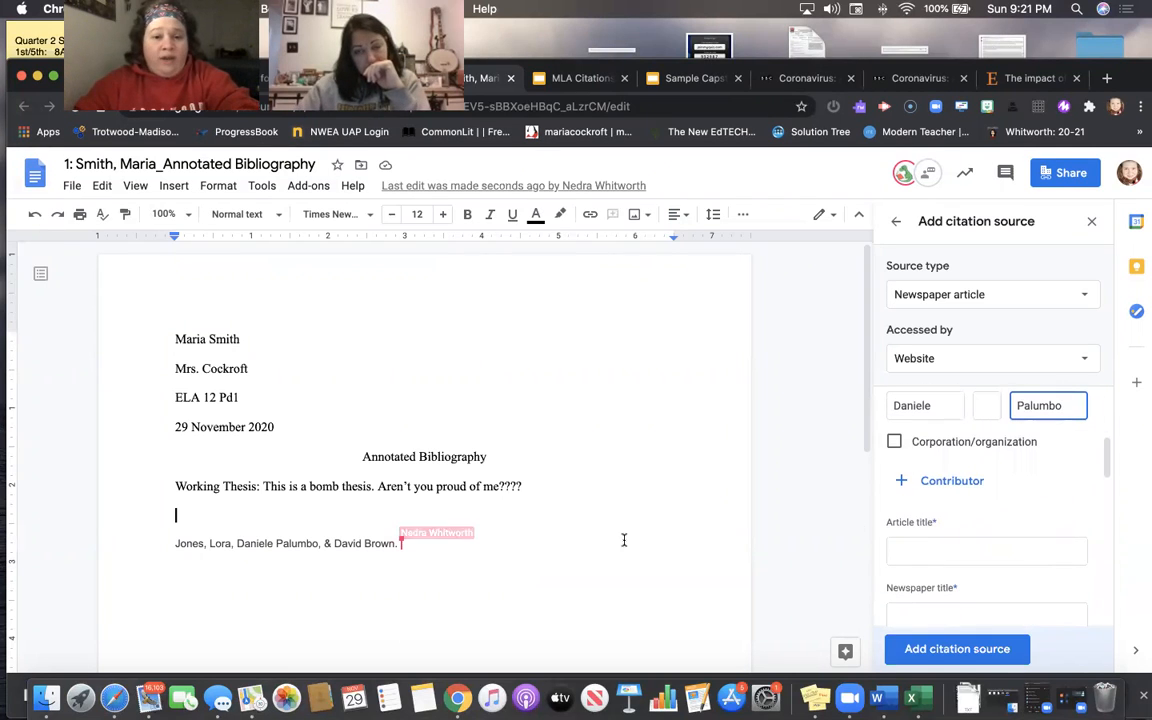
click(918, 481)
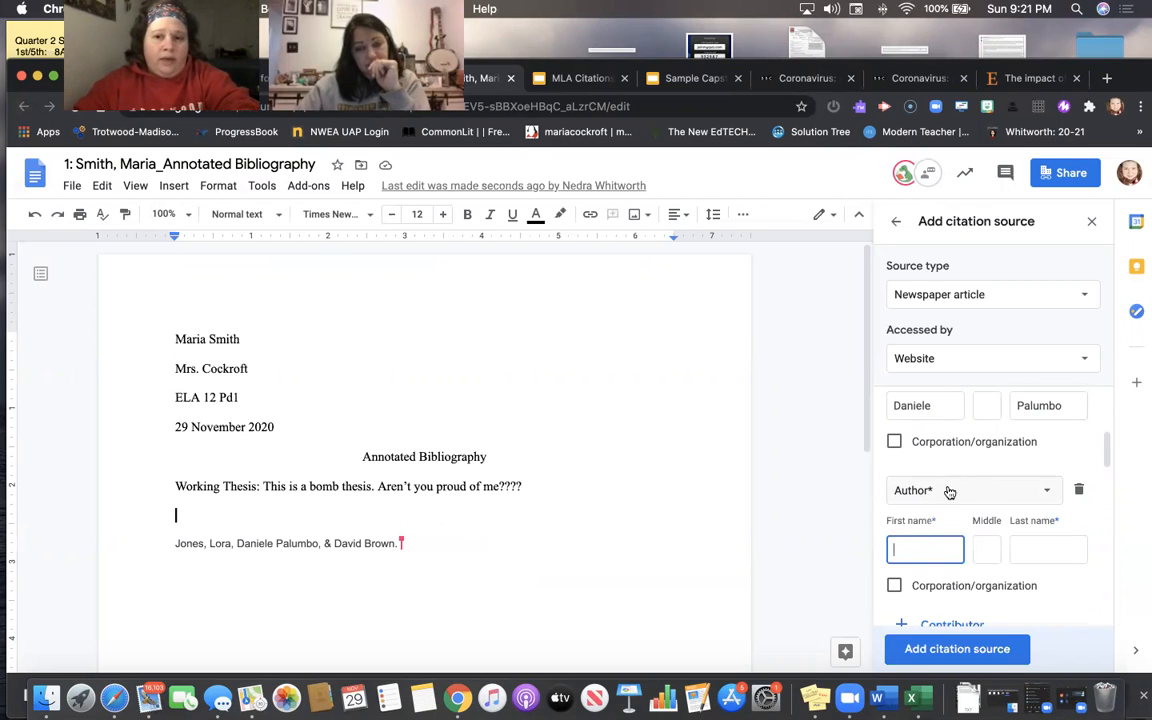
text(David)
key(Tab)
key(Tab)
text(B)
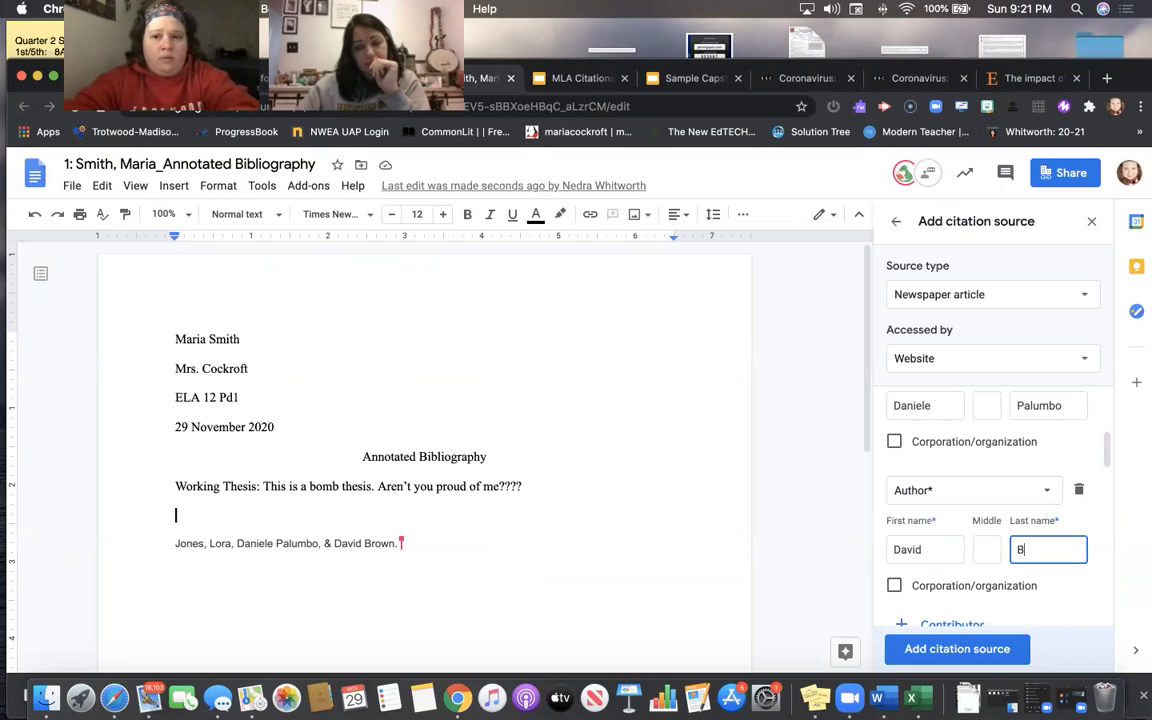
text(erownown)
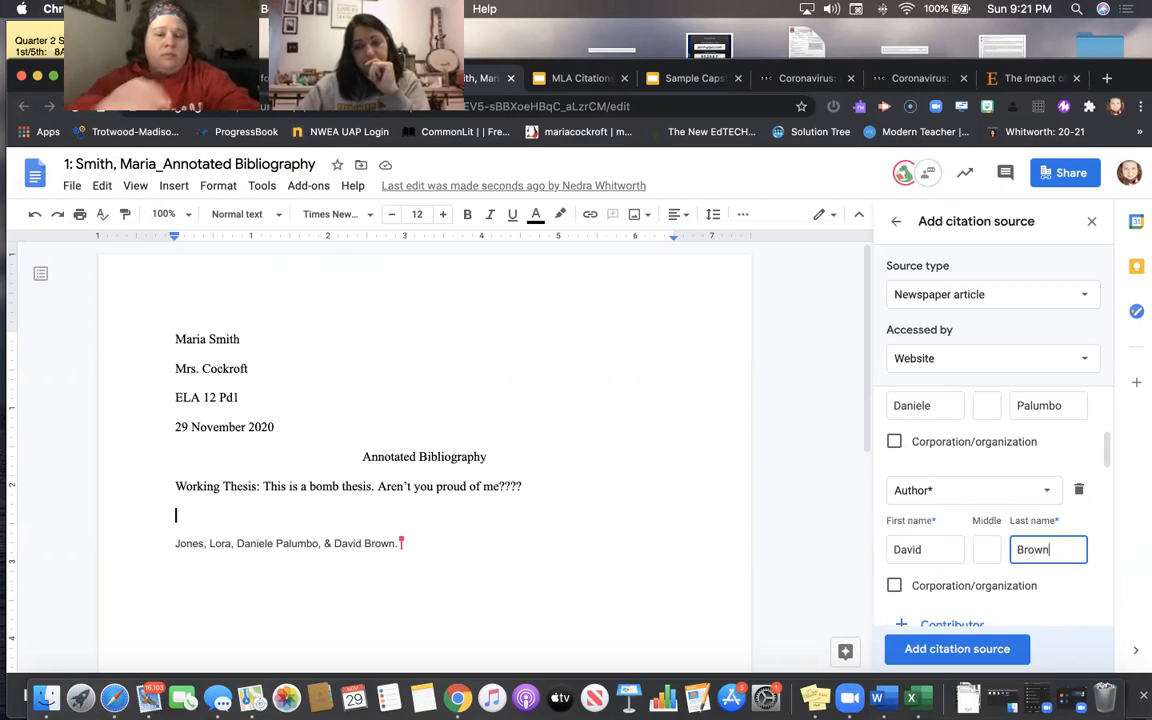
- Copy the title "BBC-Coronavirus: A visual guide to the economic impact" from the Source 8 slide in the Sample Capstone Notebook
scroll(928, 551, down, 2)
scroll(928, 551, down, 3)
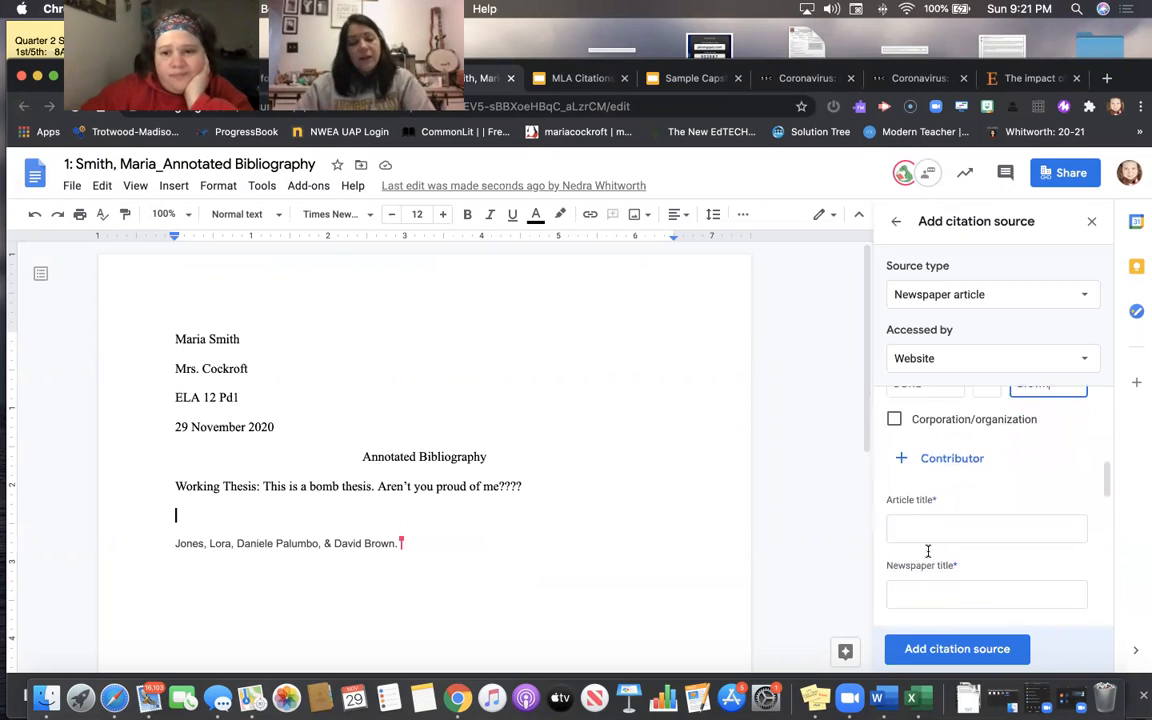
click(900, 482)
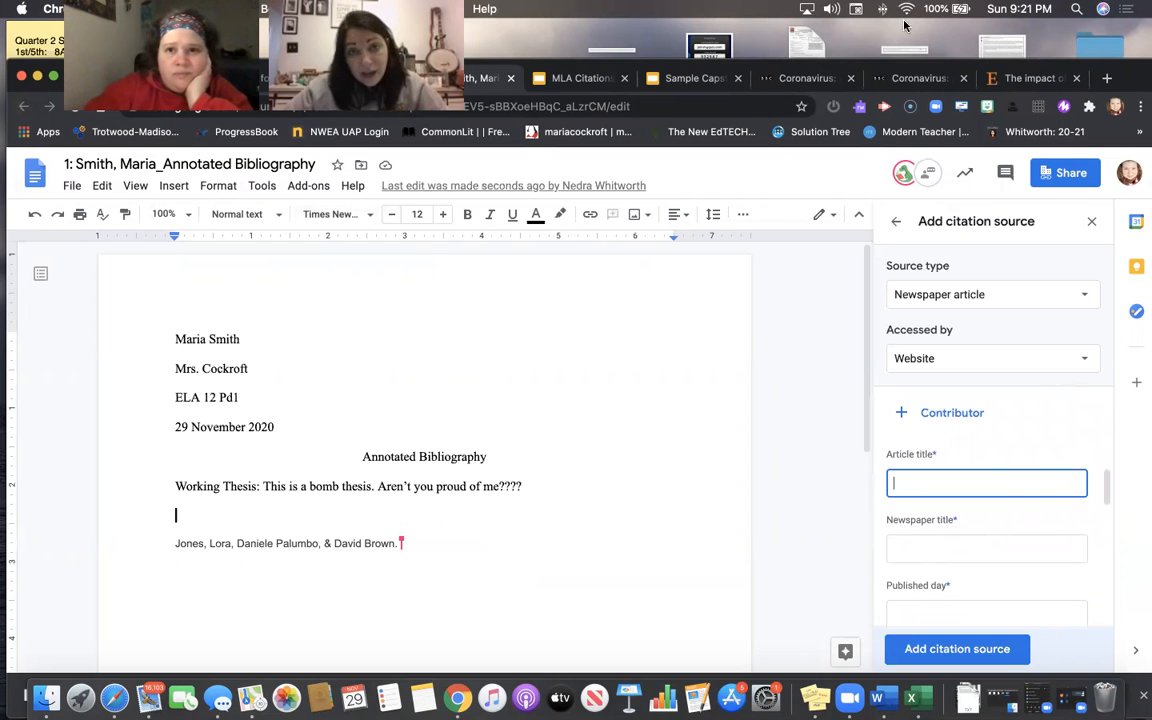
drag(1143, 79, 1143, 113)
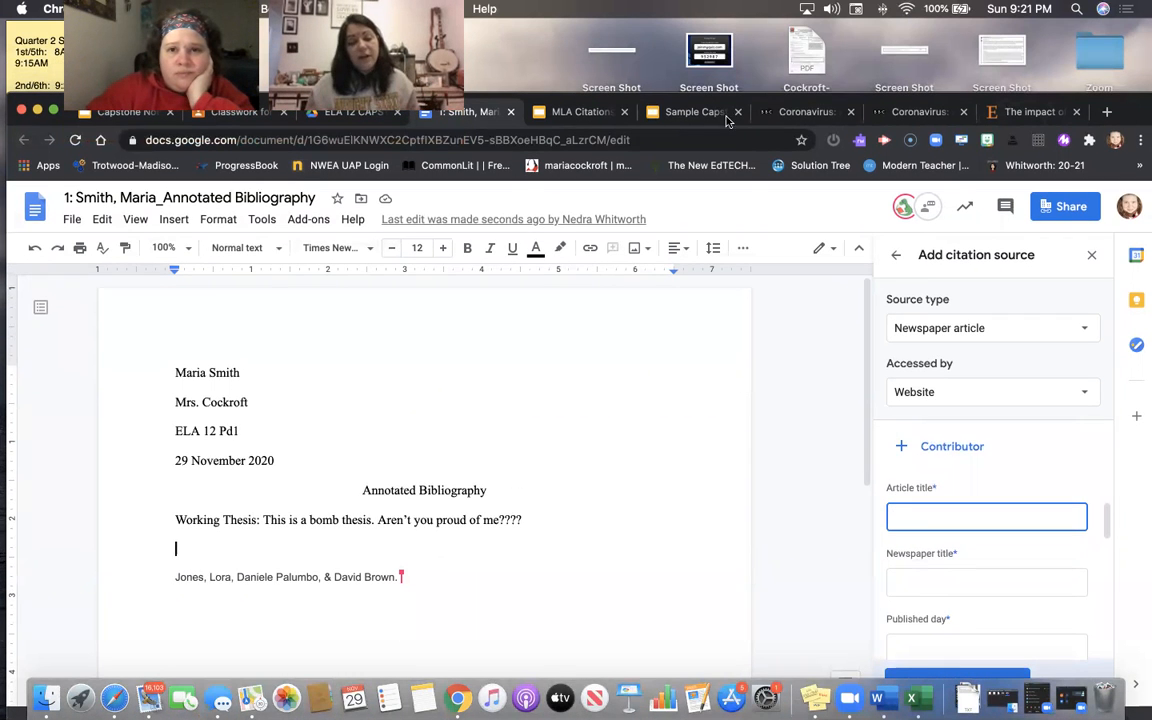
click(675, 118)
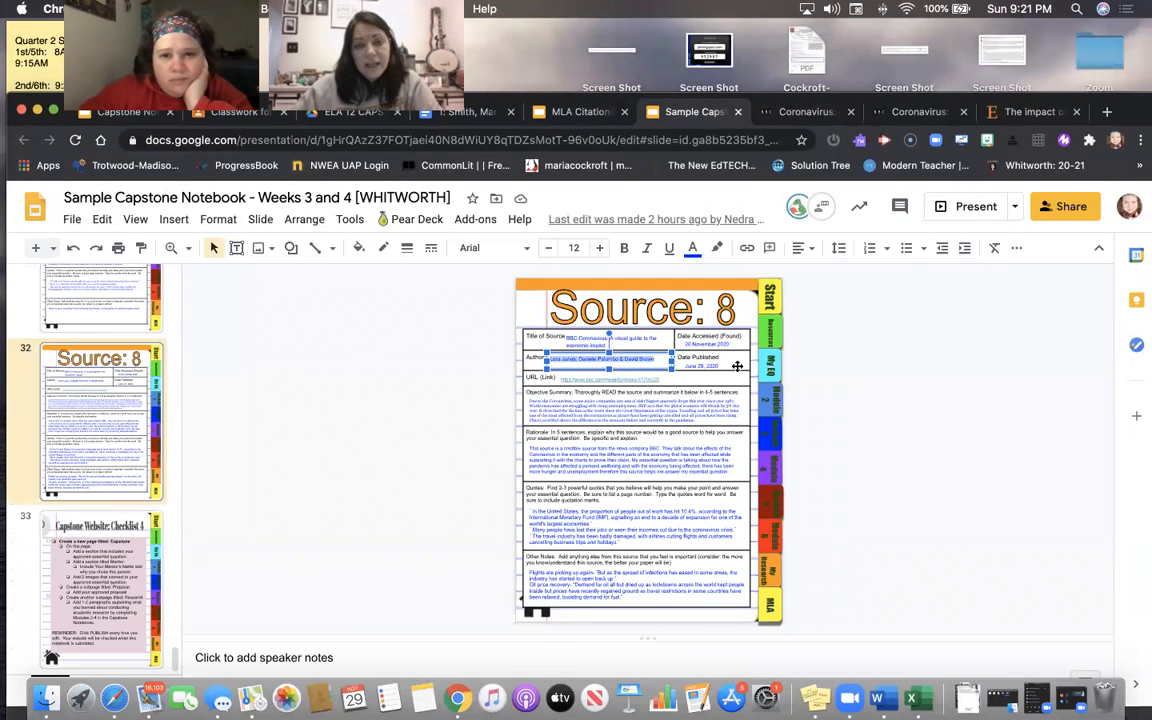
click(810, 379)
click(574, 341)
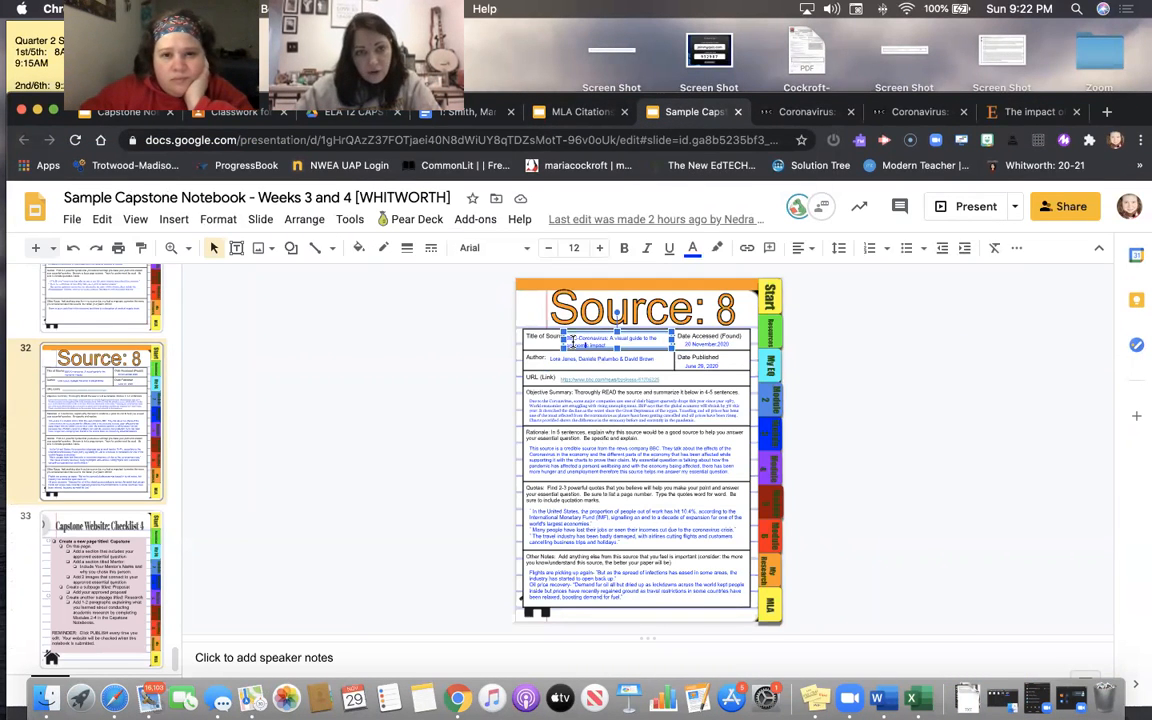
drag(603, 343, 562, 340)
key(super+c)
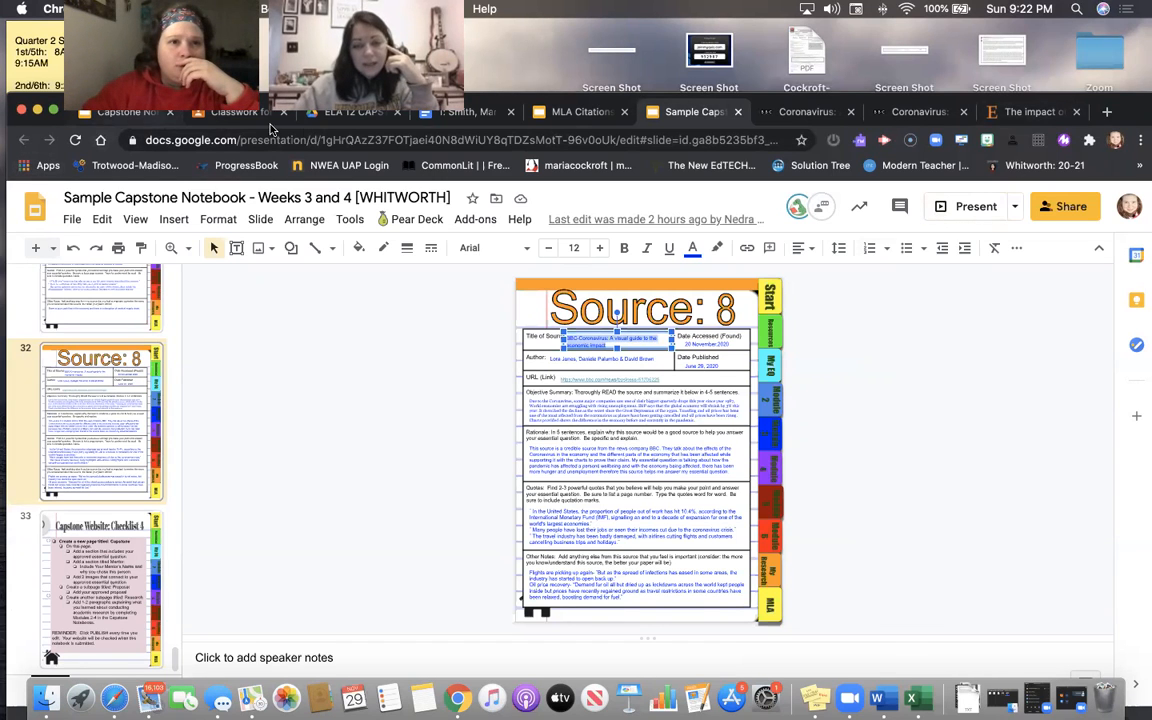
- Return to the annotated bibliography document and paste the copied title as the citation's article title
click(140, 114)
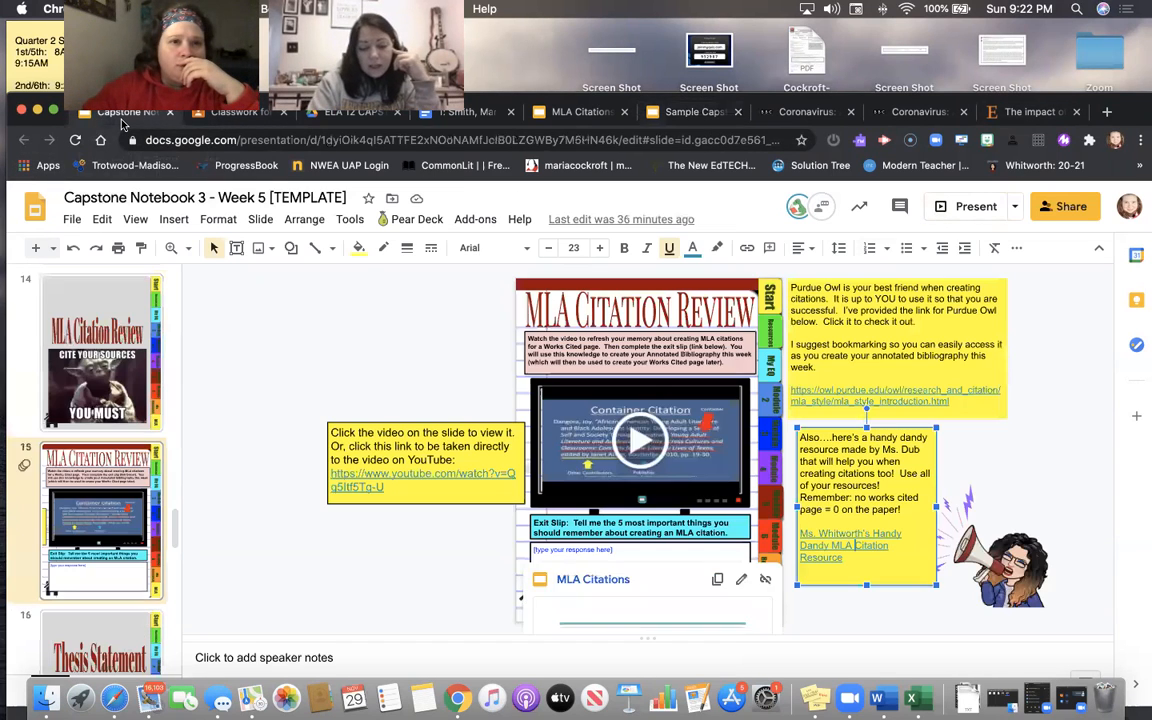
click(230, 114)
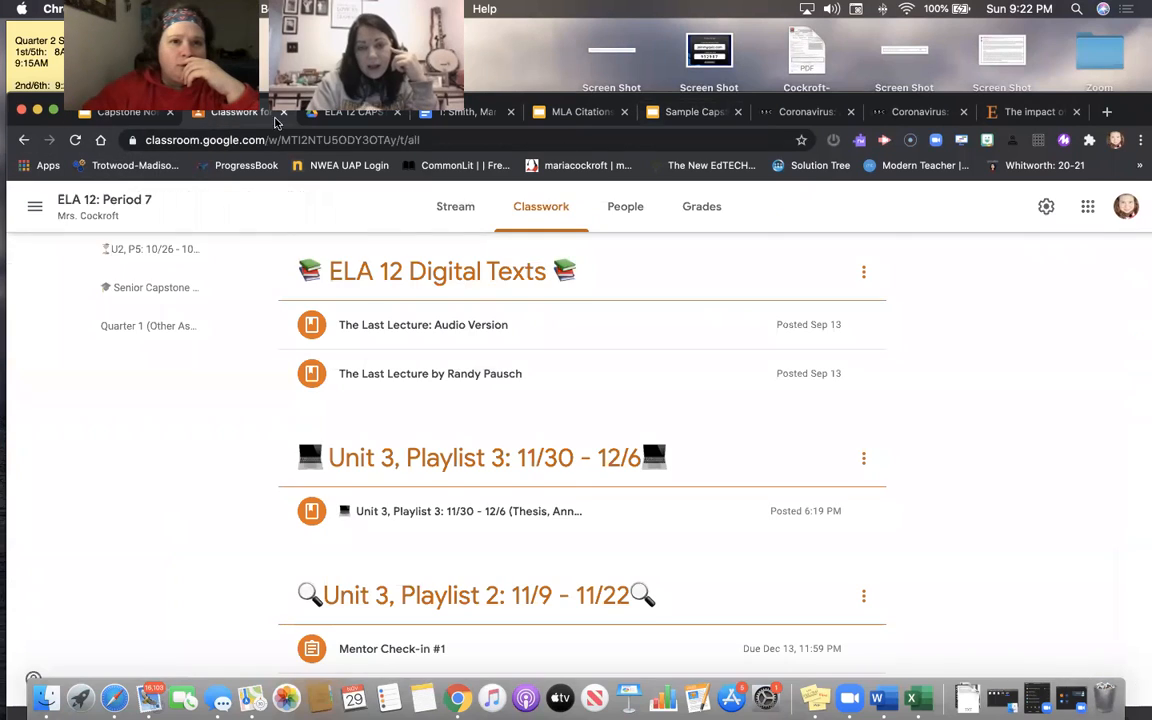
click(482, 114)
scroll(545, 435, down, 3)
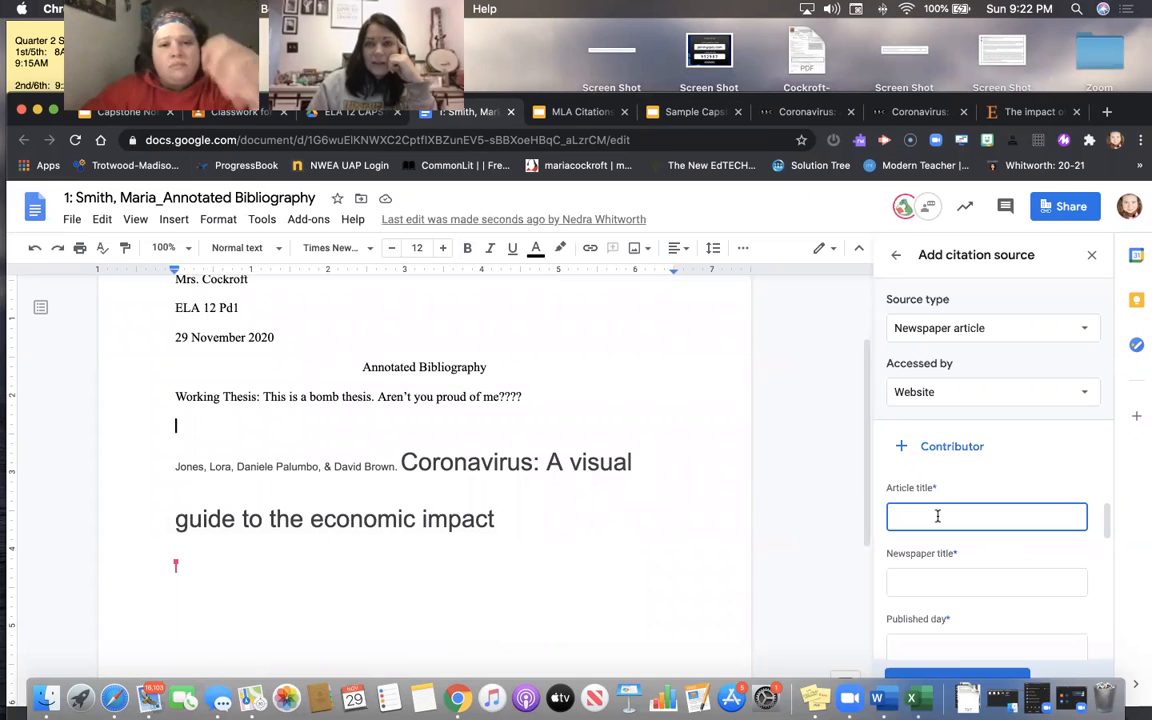
key(super+v)
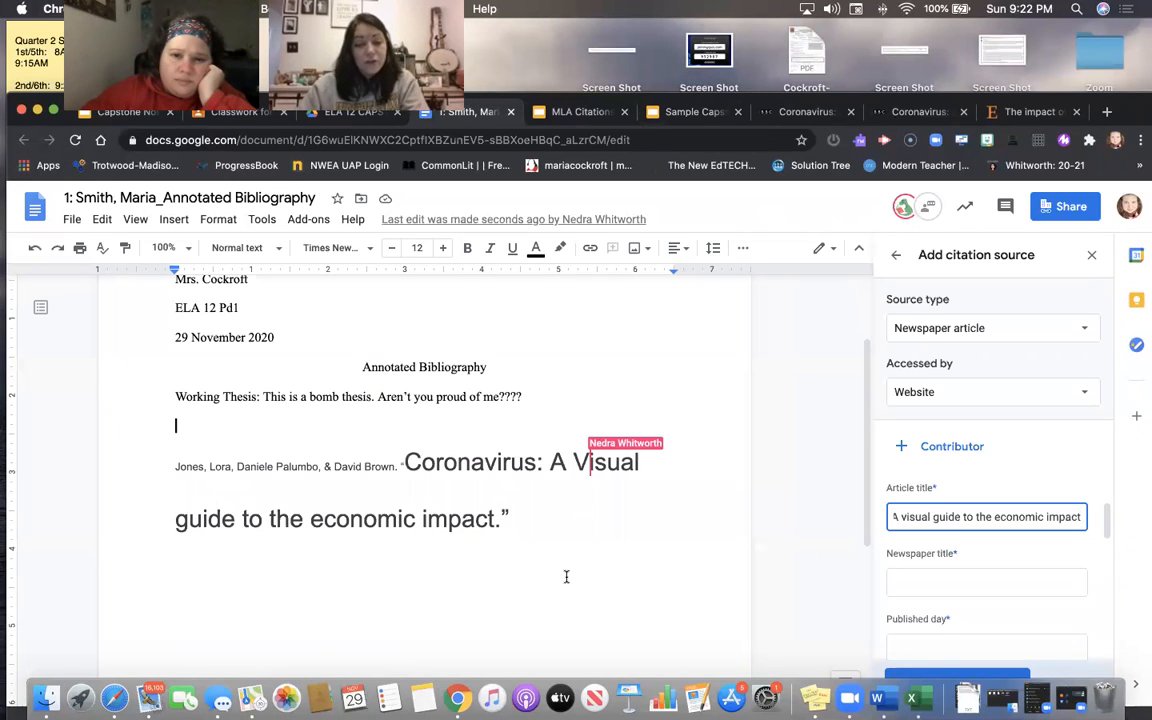
- Capitalize the words "Visual" and "Guide" in the citation's article title
drag(926, 523, 771, 524)
double_click(1053, 522)
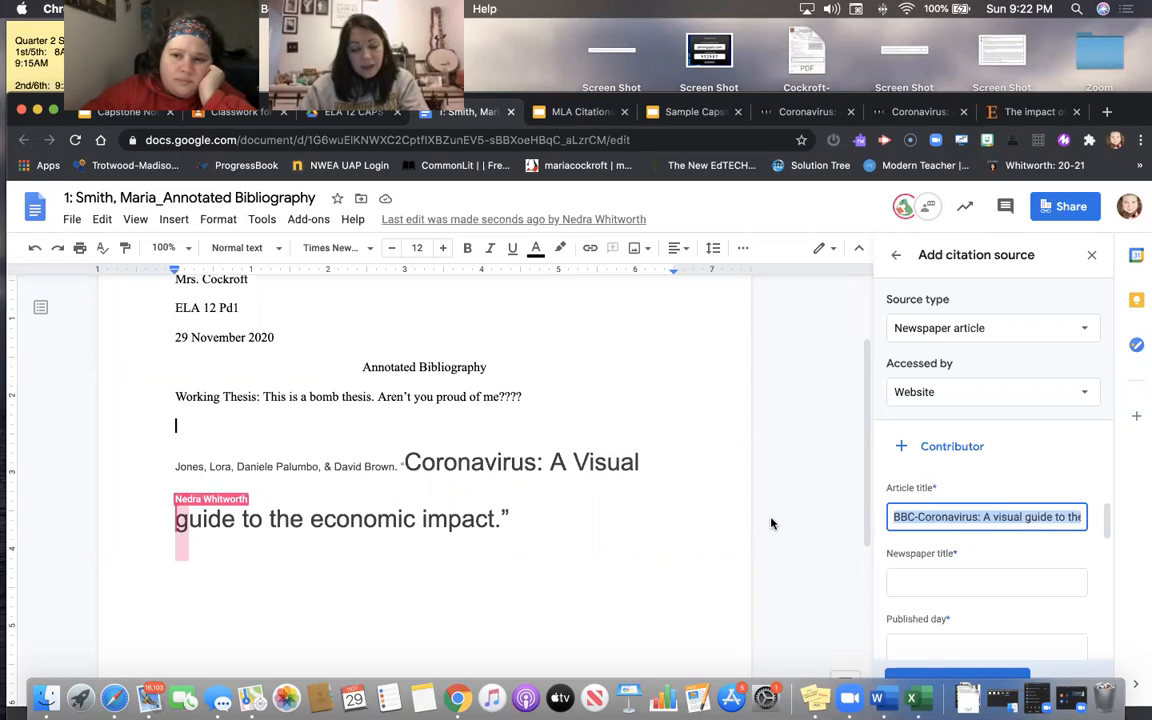
click(1018, 518)
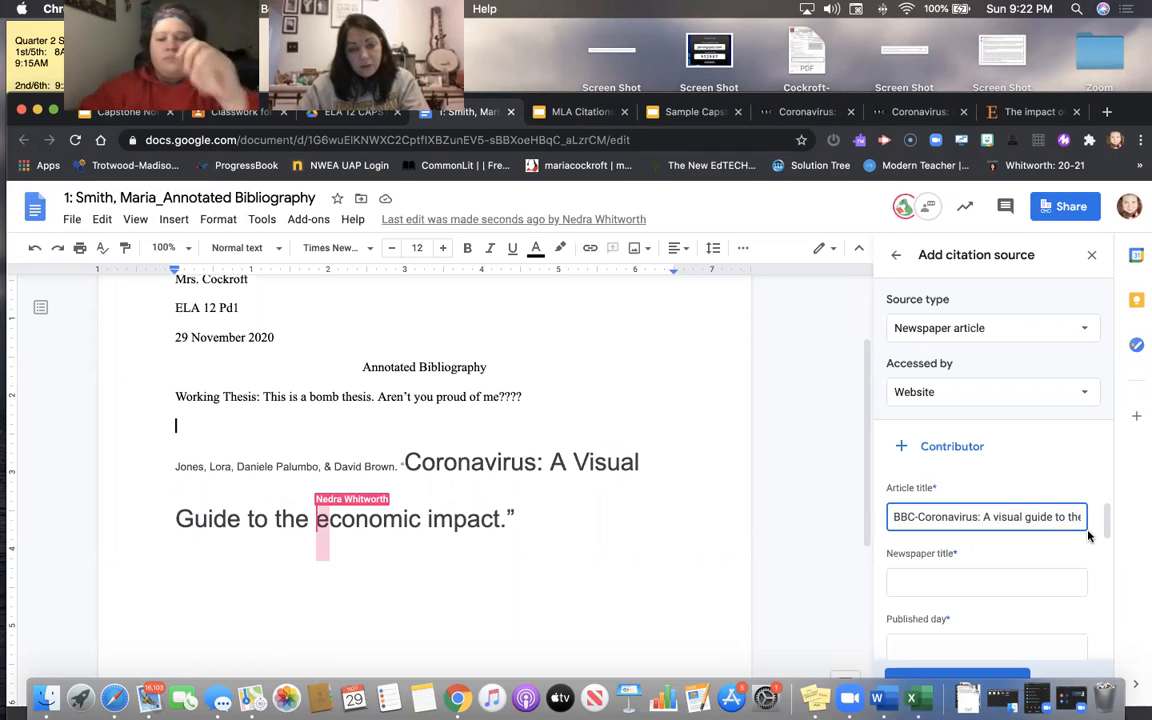
key(BackSpace)
text(V)
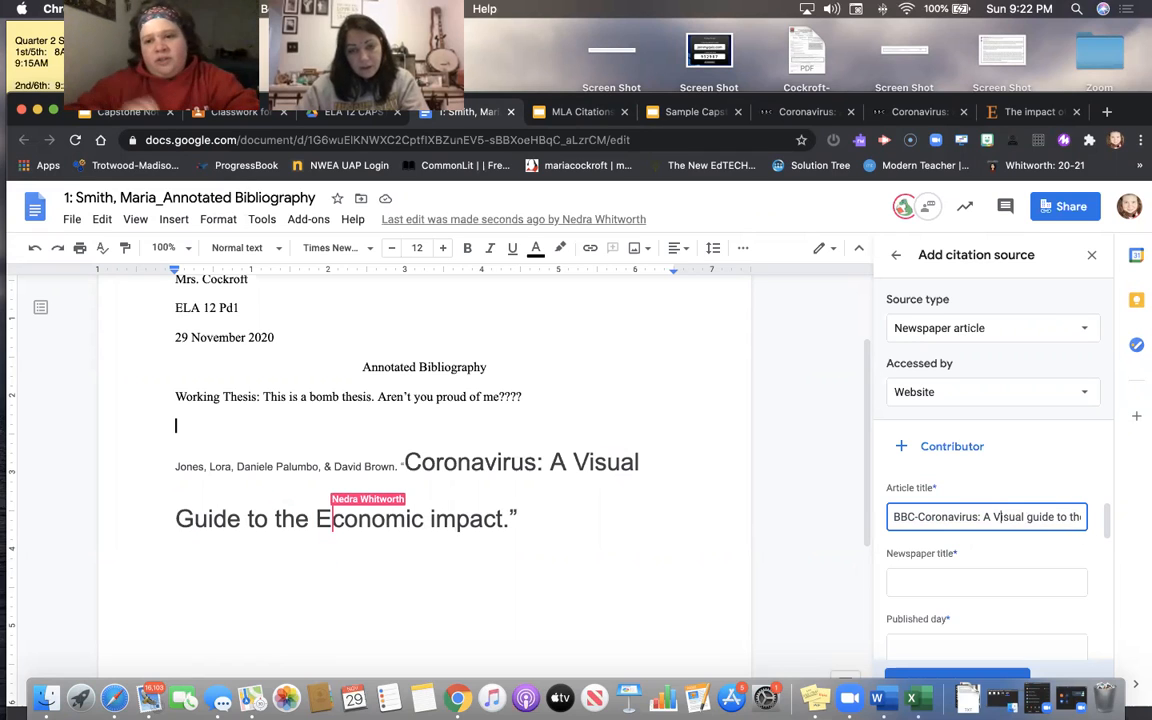
click(1032, 519)
key(BackSpace)
text(G)
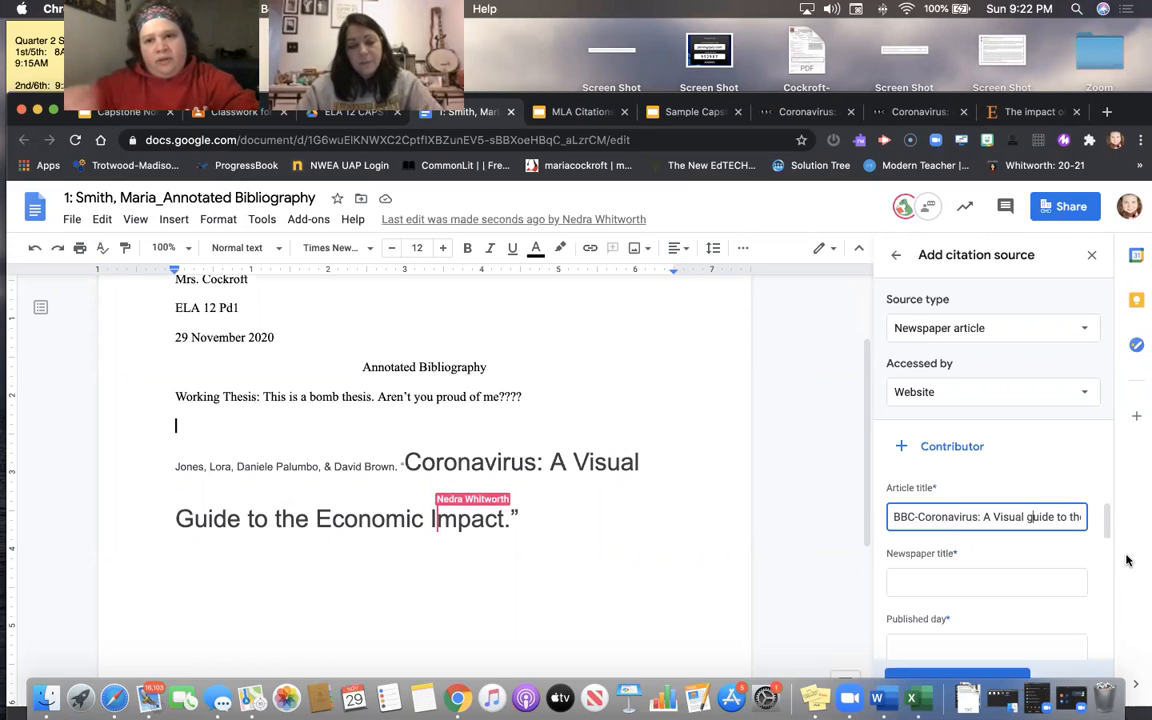
key(BackSpace)
text(G)
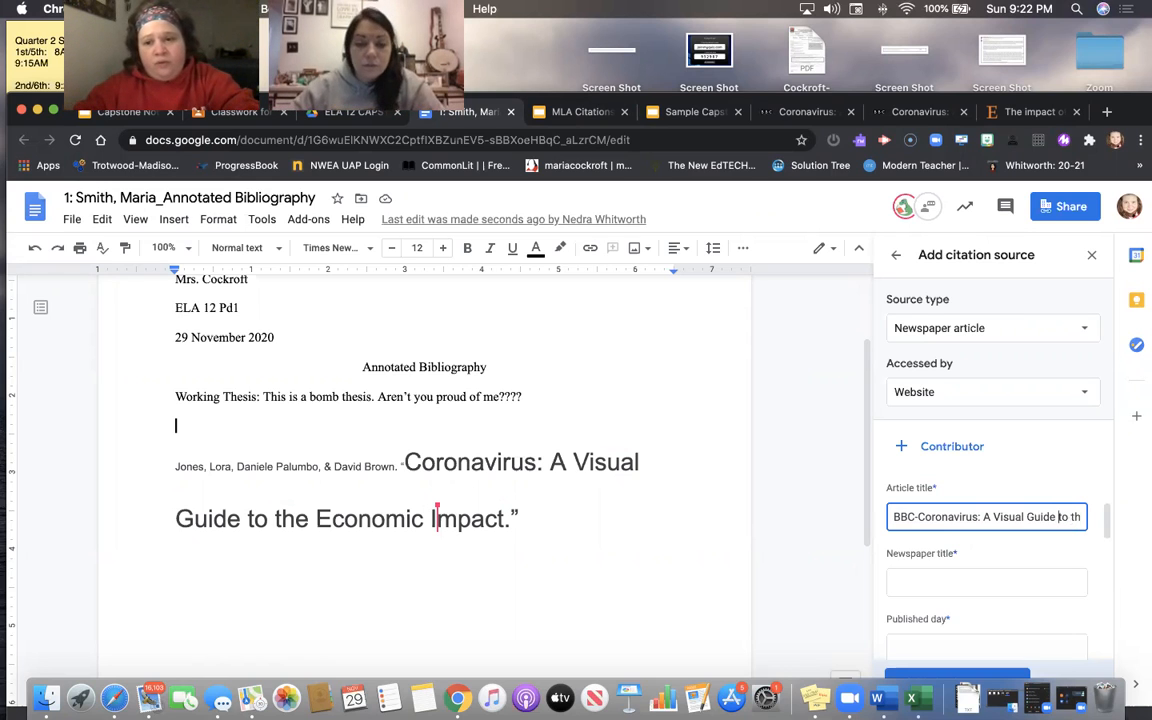
- Capitalize the words "Economic" and "Impact" in the citation's article title
key(Right)
key(Right)
key(Right)
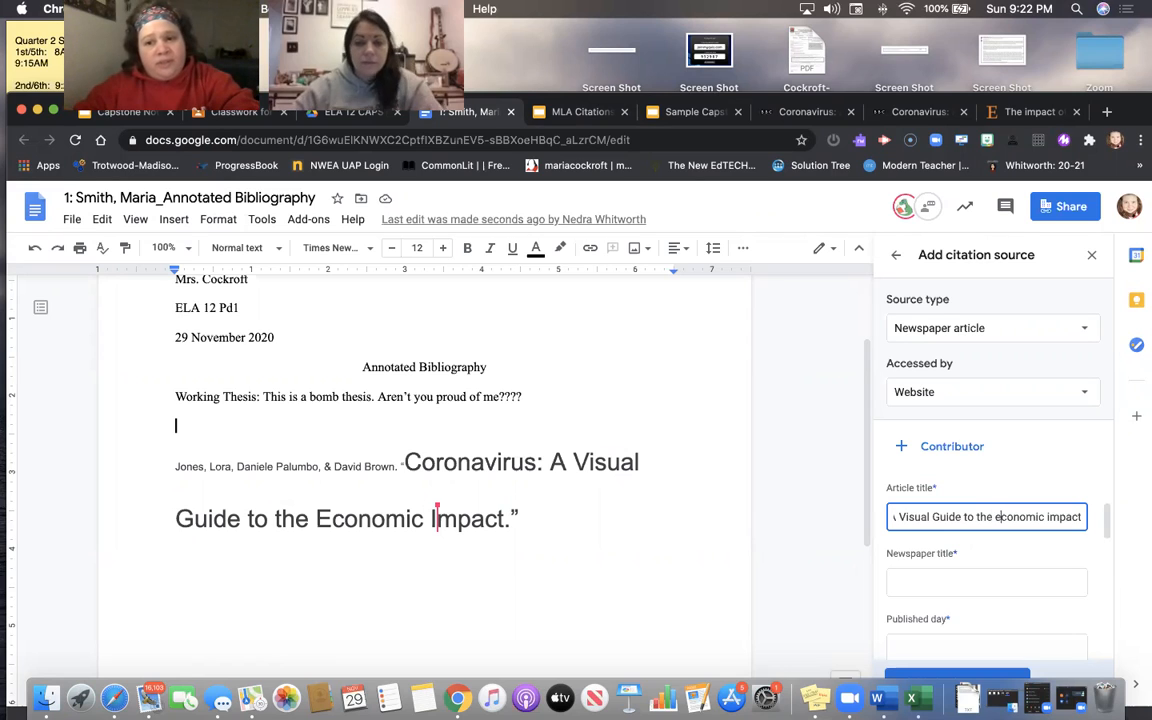
key(BackSpace)
text(E)
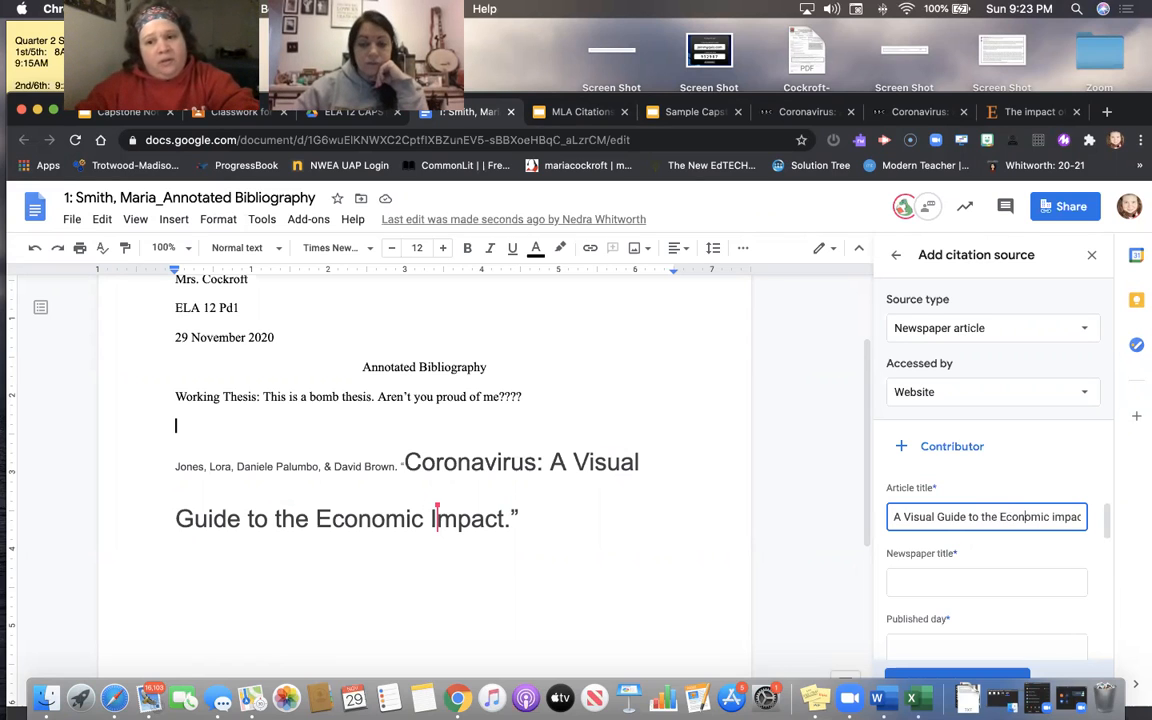
key(BackSpace)
text(I)
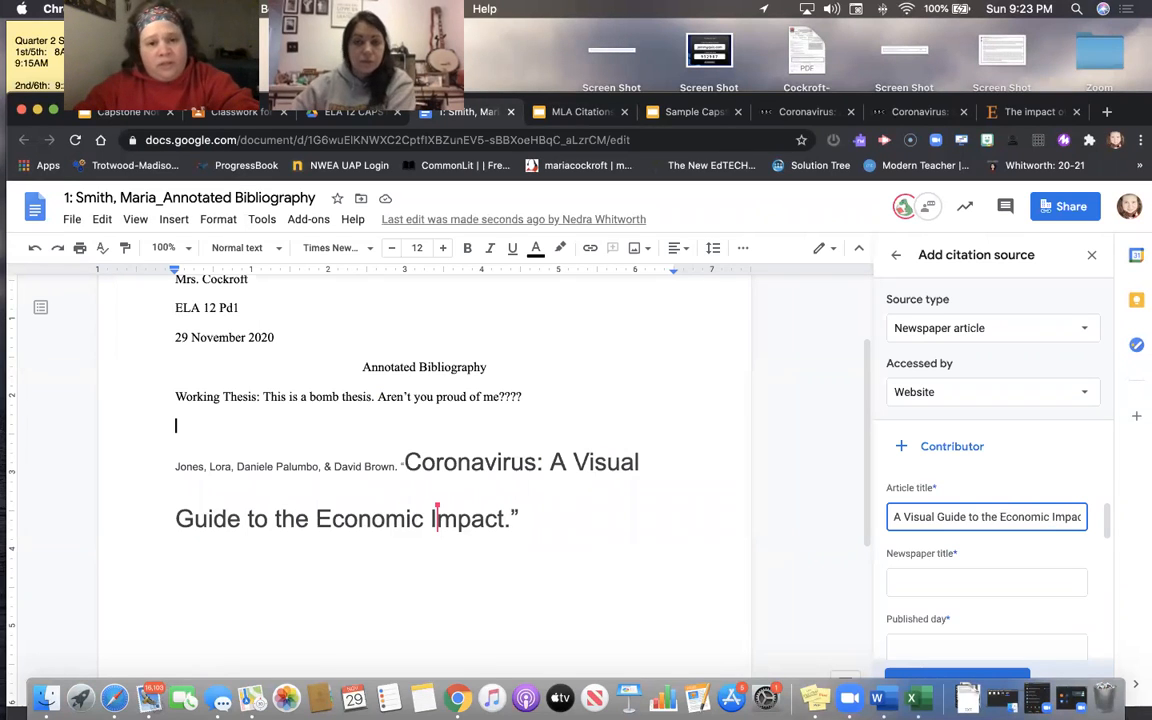
text(t)
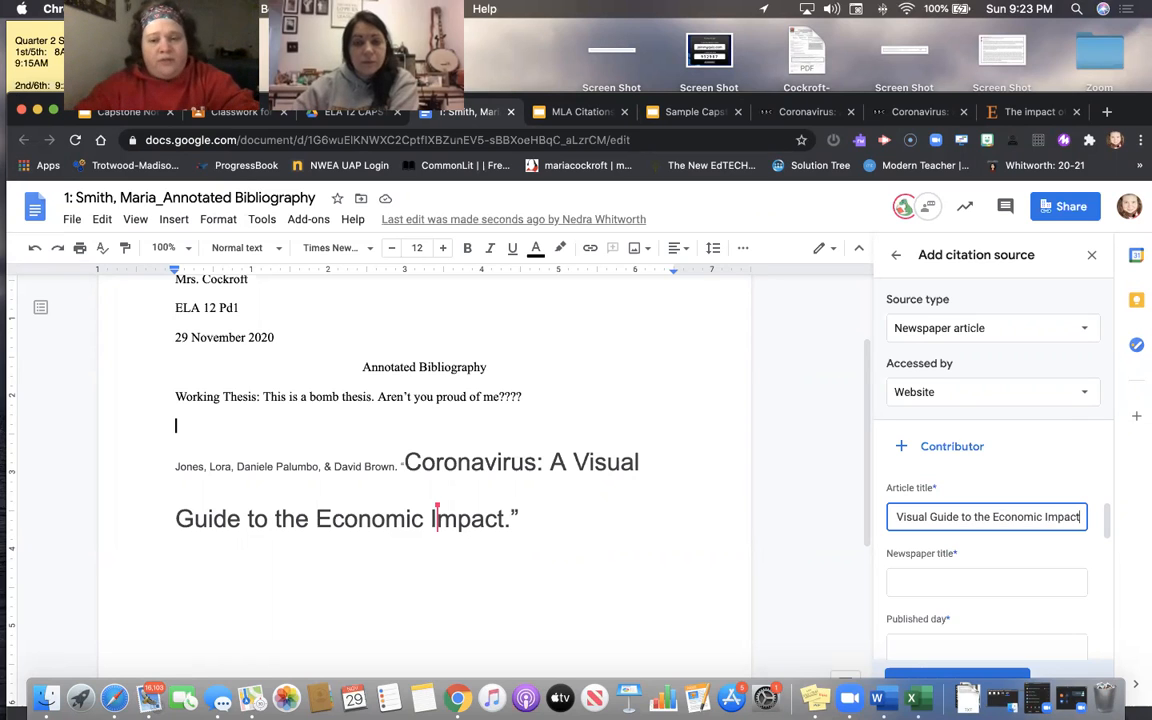
click(1005, 552)
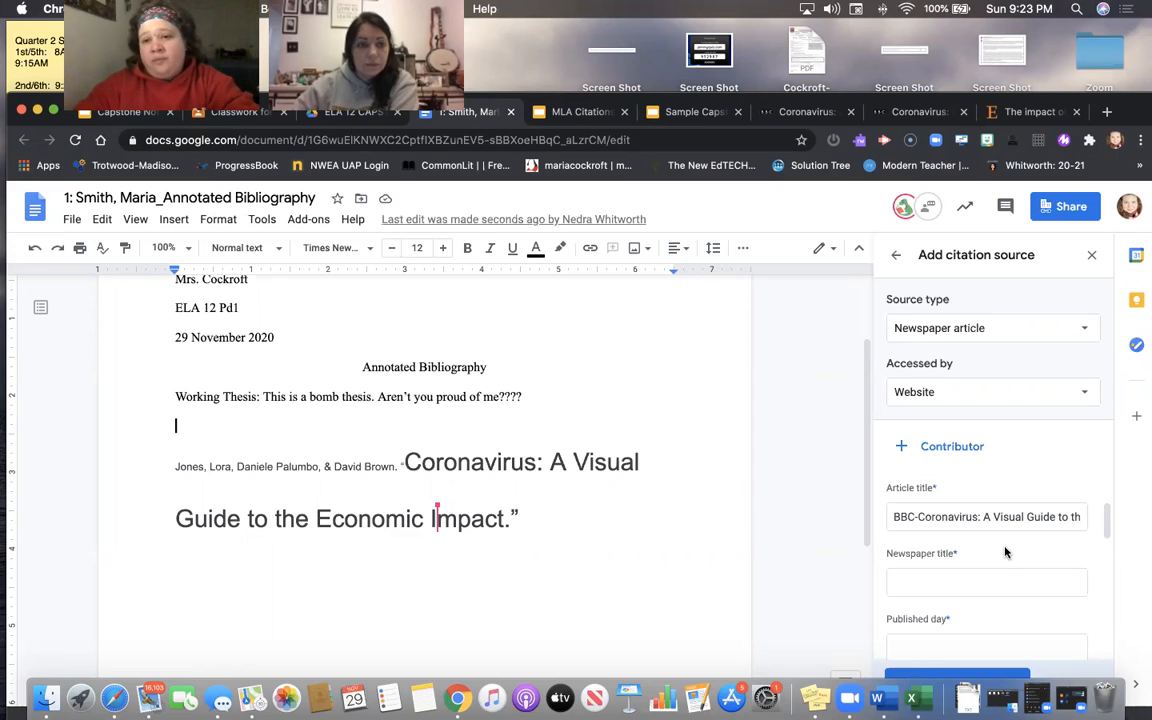
- Go to the empty newspaper title field, then switch to the BBC coronavirus article page to check the publication's name
scroll(924, 583, down, 2)
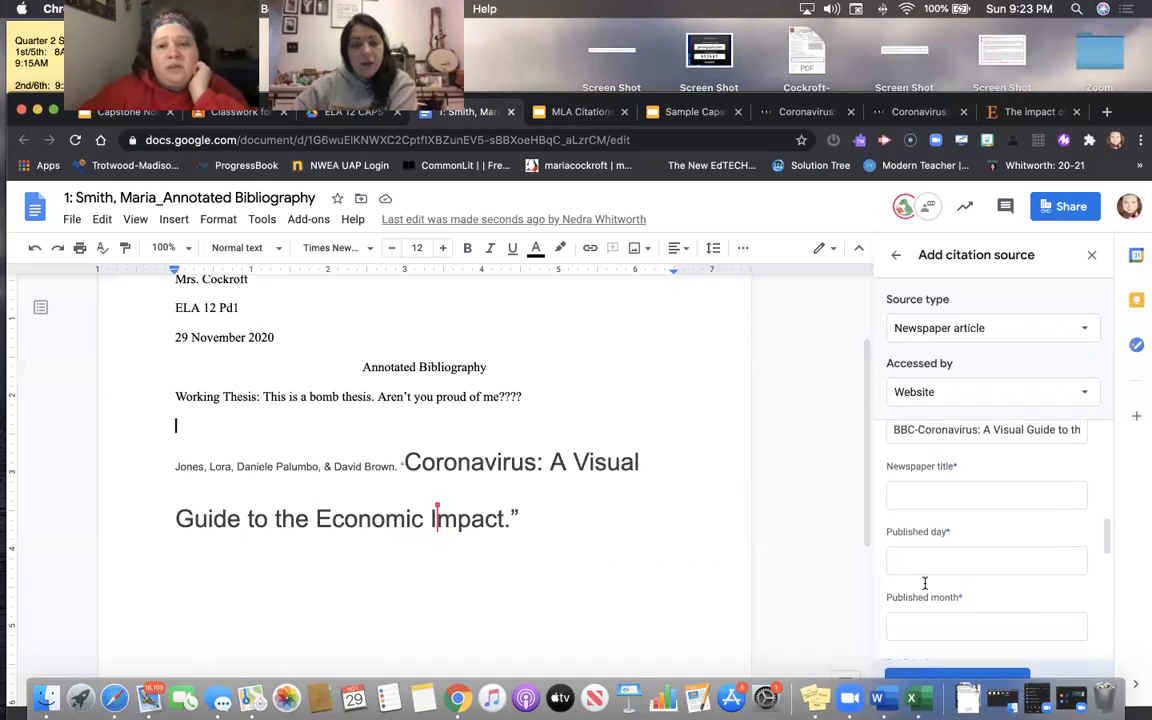
scroll(924, 583, up, 1)
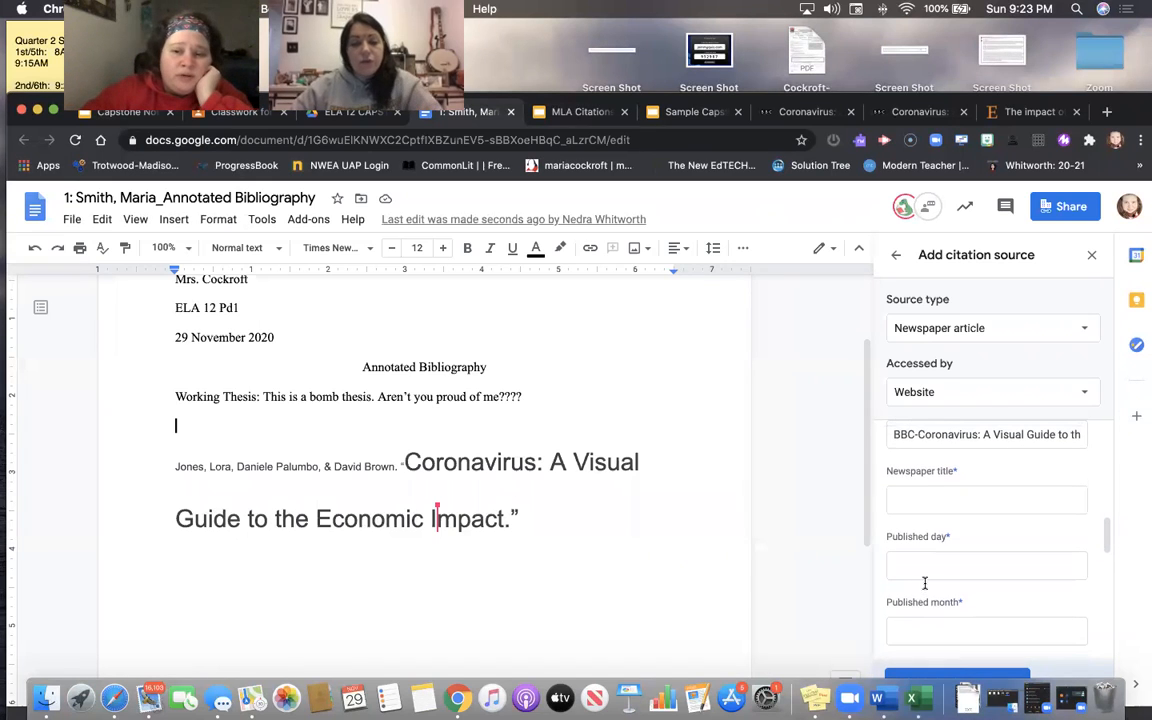
click(929, 502)
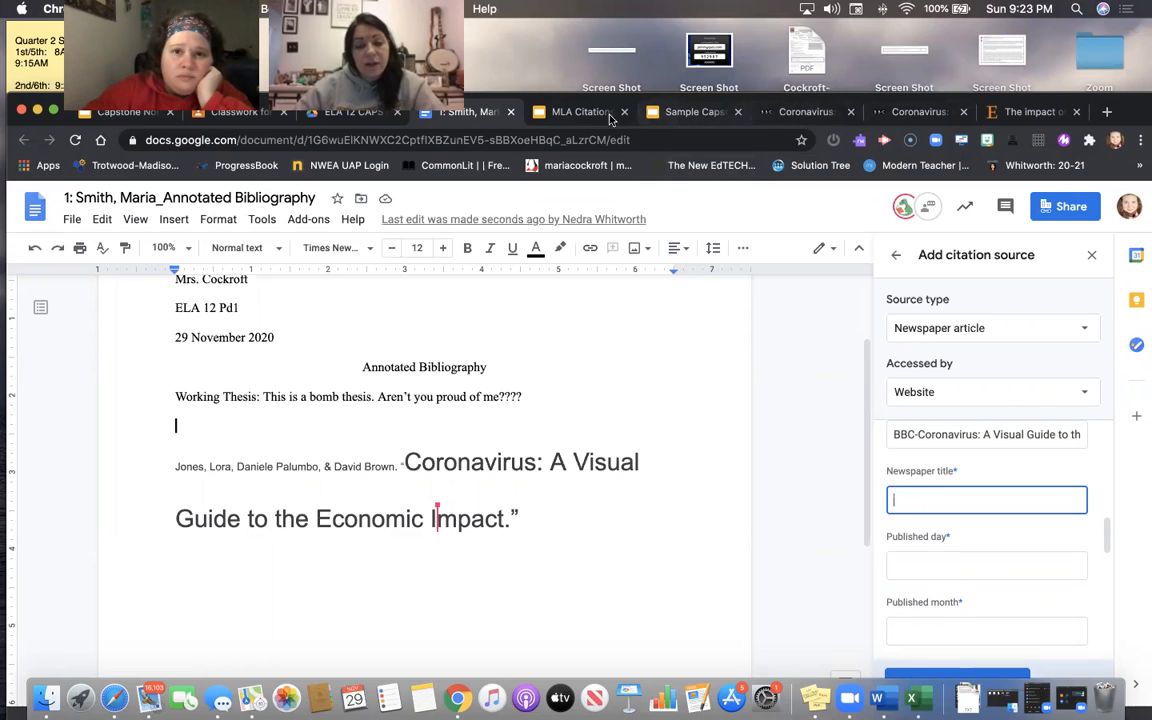
click(912, 112)
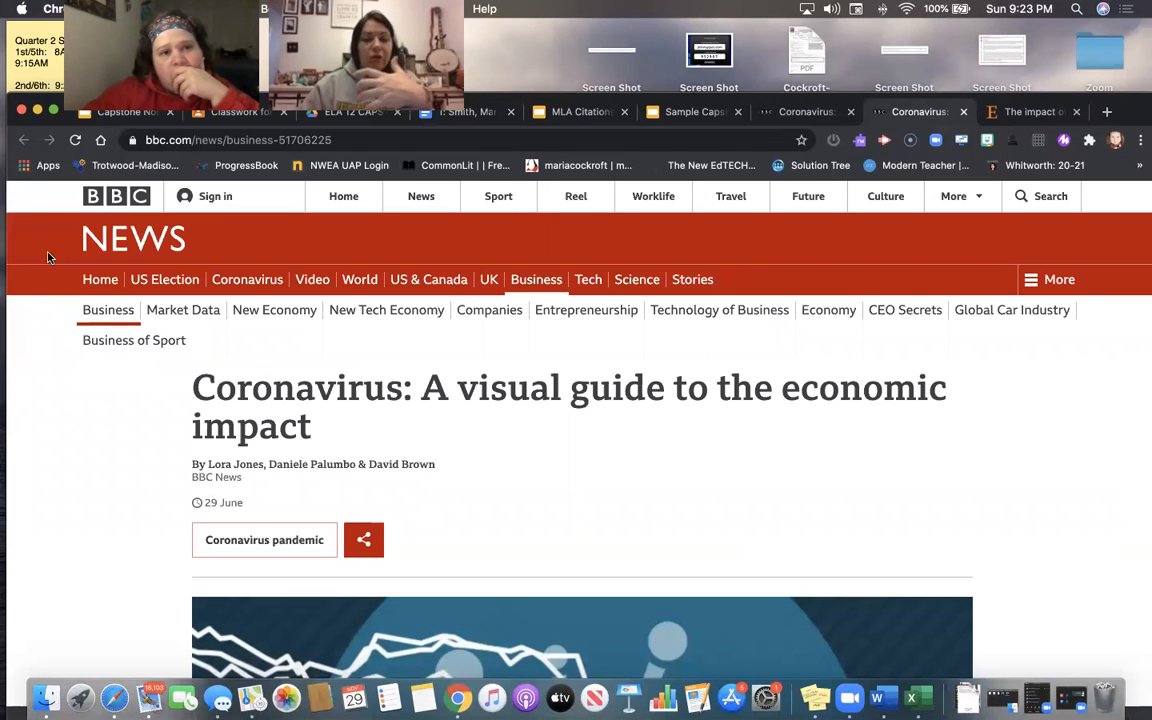
drag(48, 200, 146, 244)
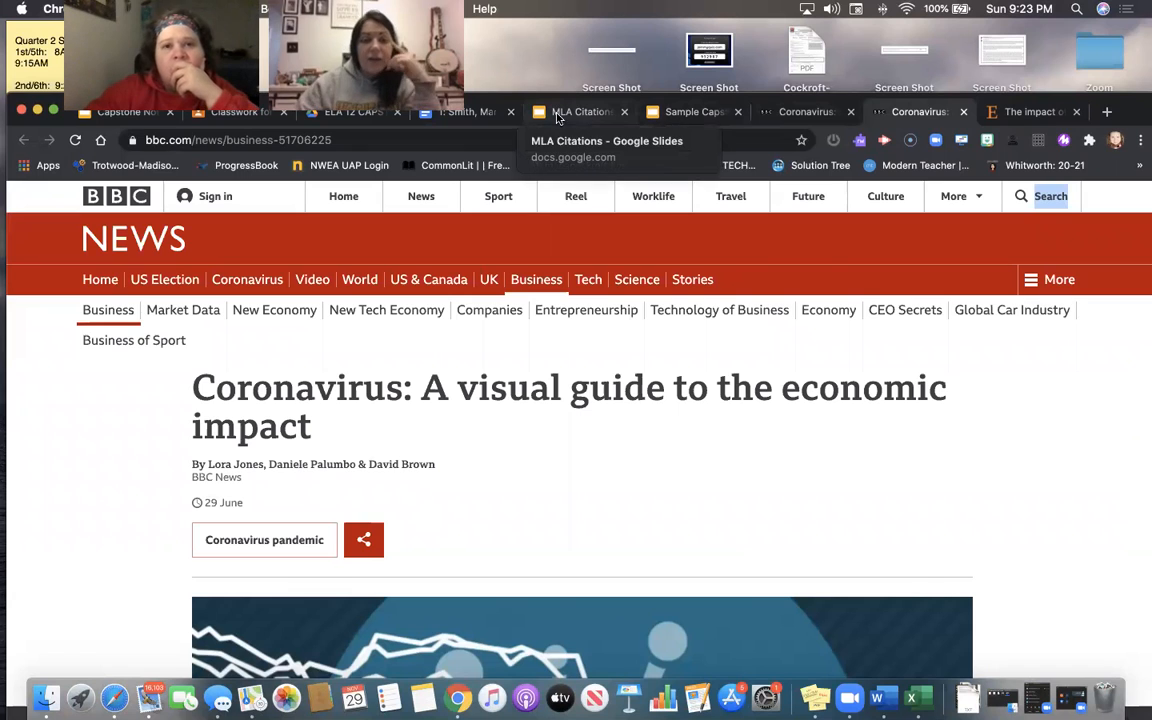
- Return to the annotated bibliography document and enter "BBC News" as the citation's newspaper title
click(468, 114)
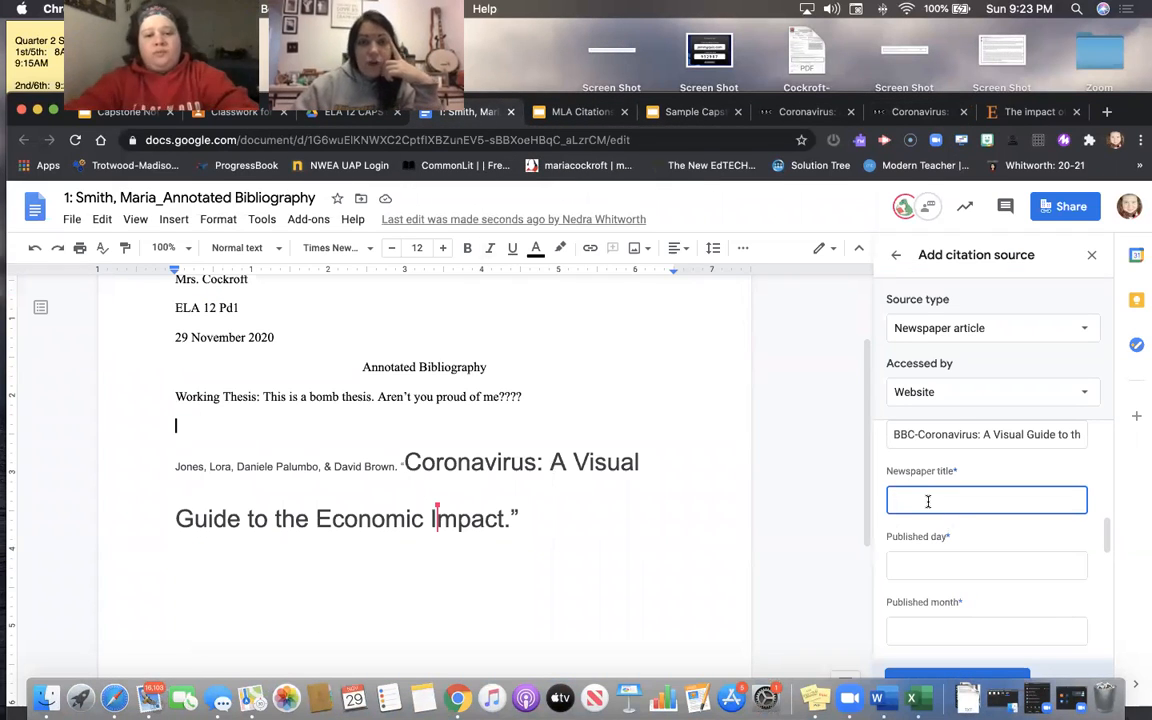
text(BBC News)
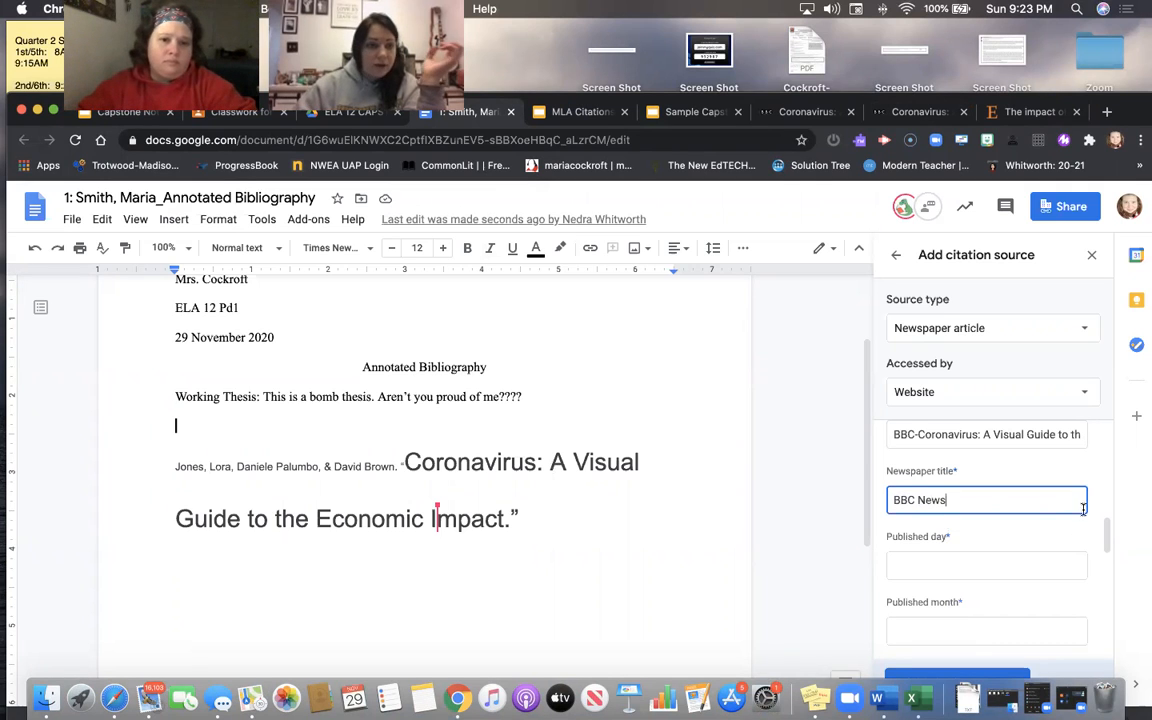
click(572, 535)
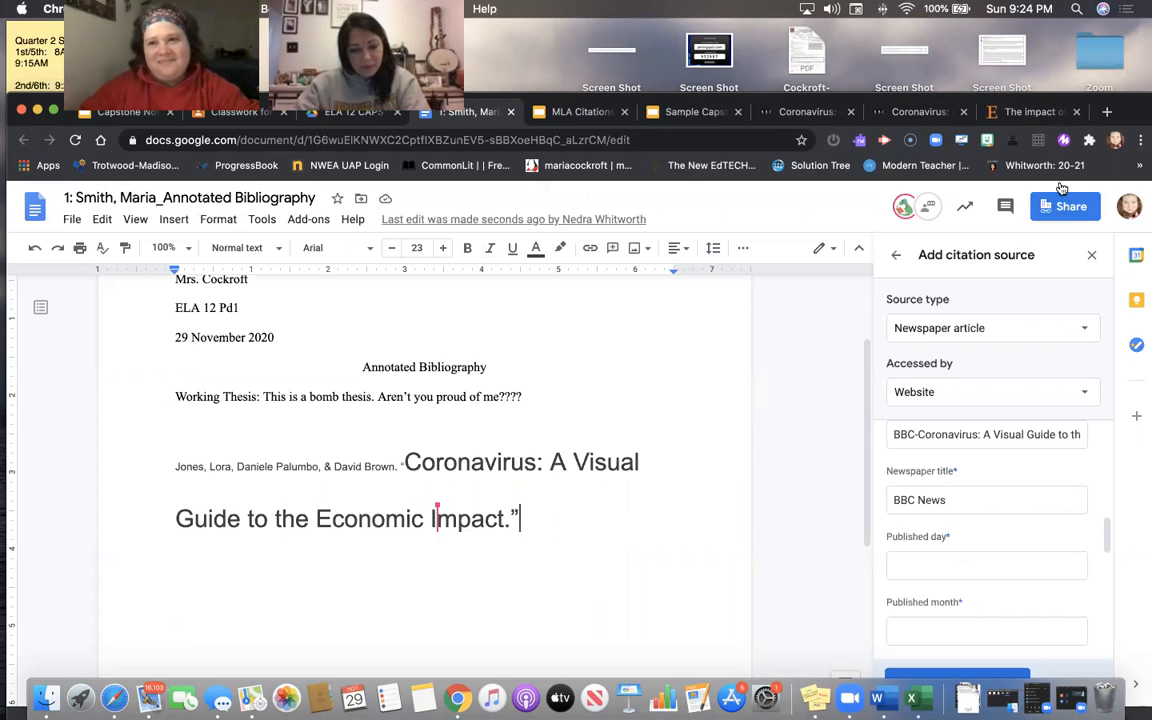
drag(1142, 117, 1142, 82)
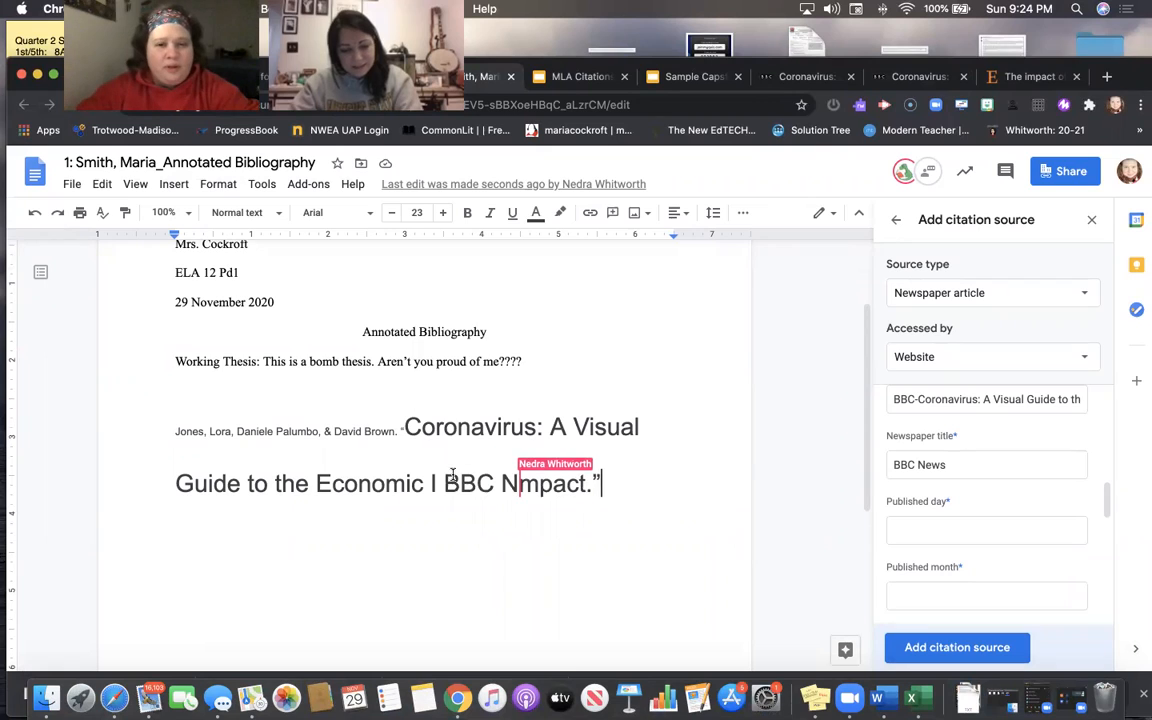
click(485, 532)
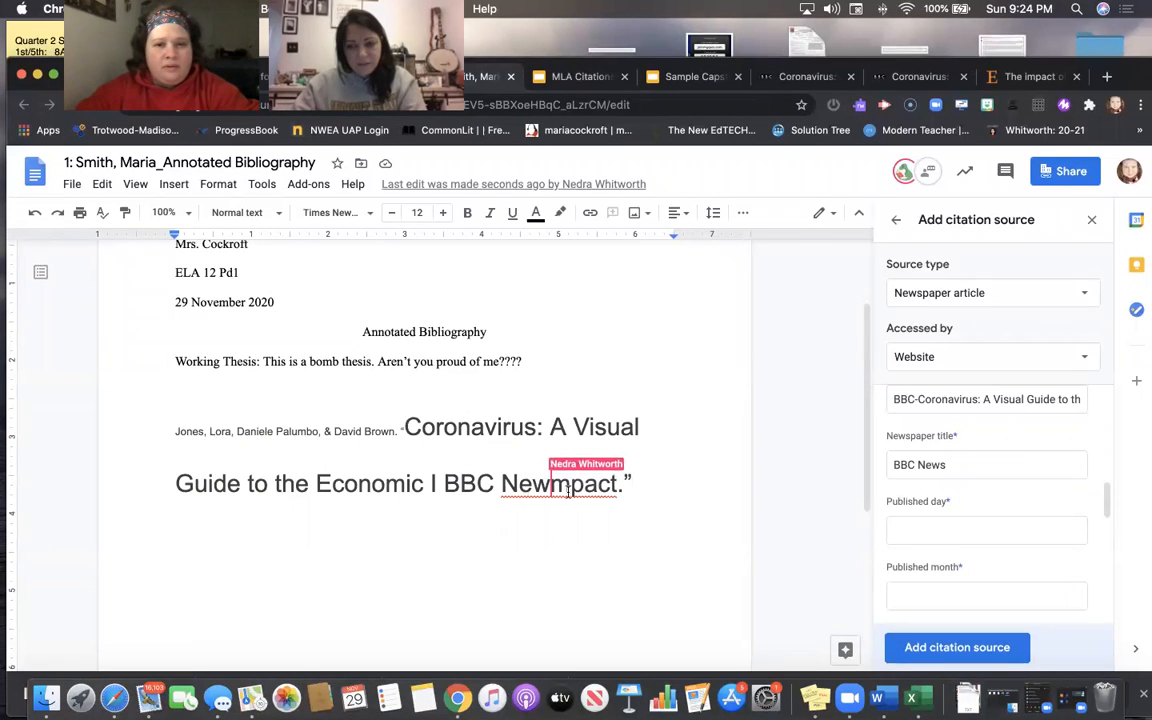
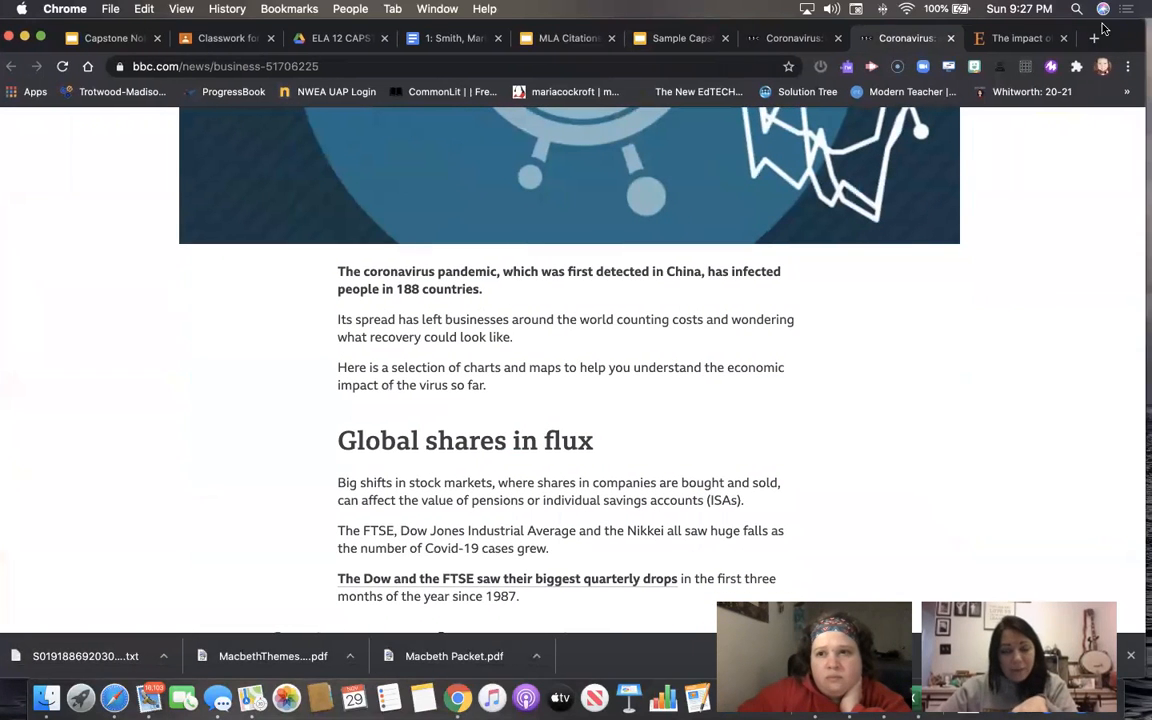
- Check the copyright line in the BBC coronavirus article page's footer for the publisher, highlighting "2020 BBC"
scroll(1066, 382, down, 10)
drag(1139, 250, 1131, 630)
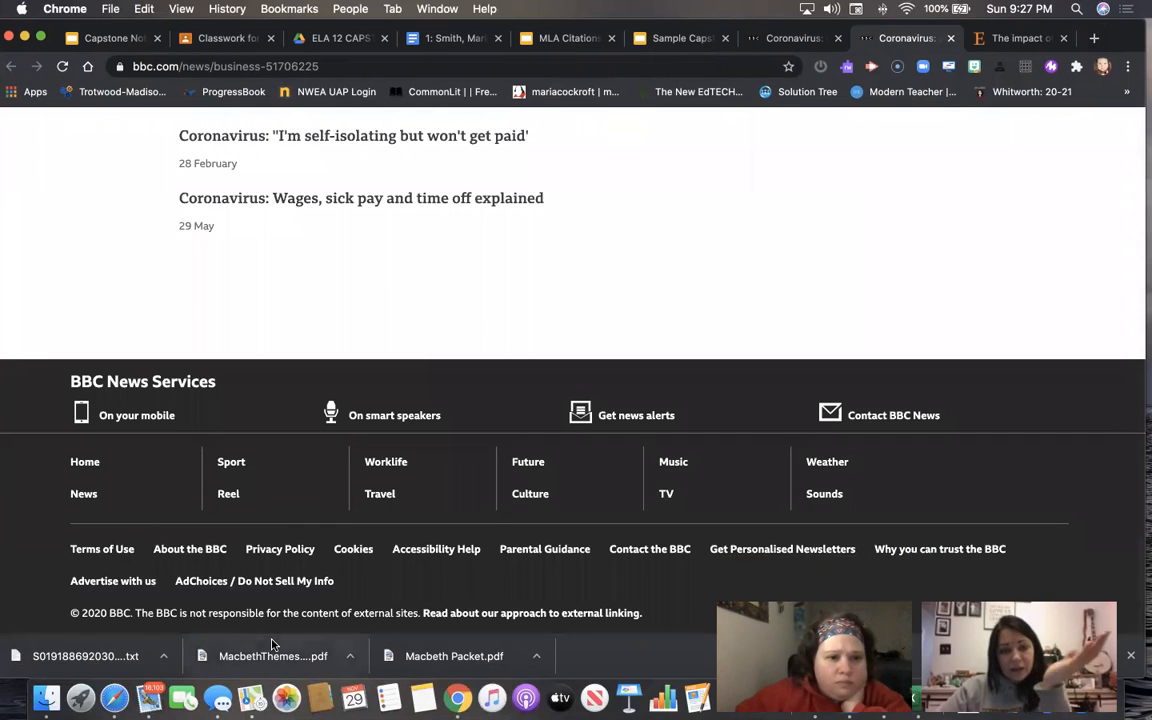
drag(77, 617, 112, 617)
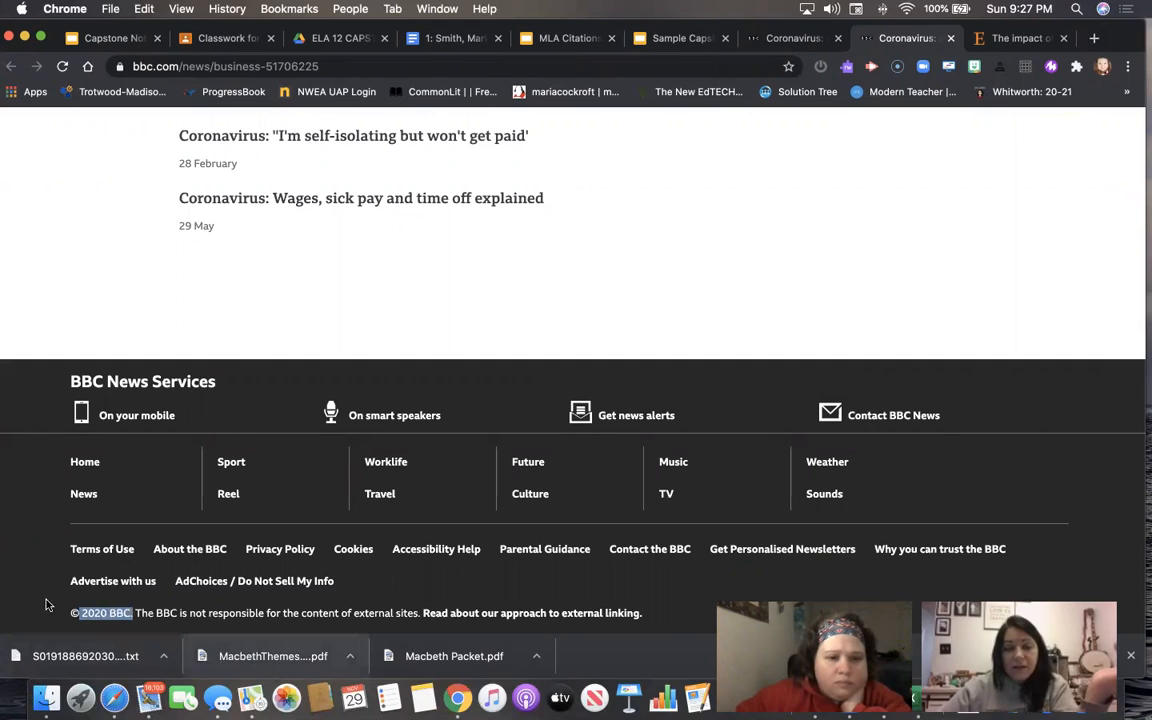
- Return to the annotated bibliography document and review the newspaper citation fields, from the article title through the URL and access date
click(453, 42)
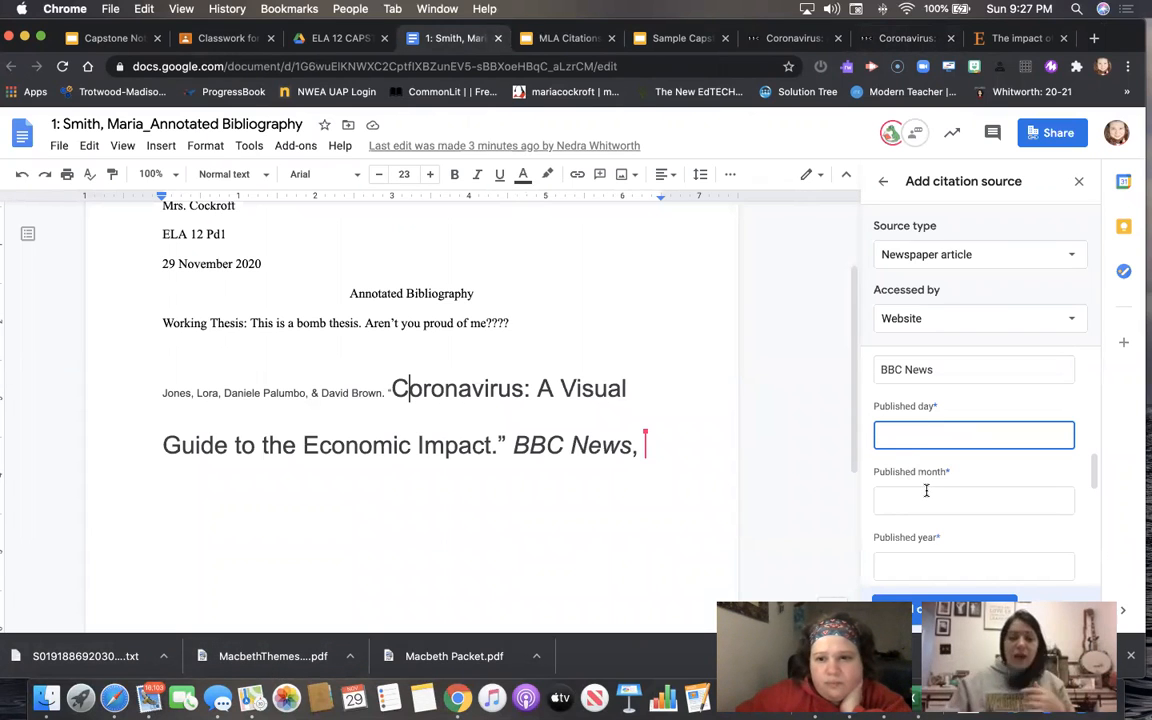
scroll(926, 490, down, 1)
scroll(926, 490, up, 1)
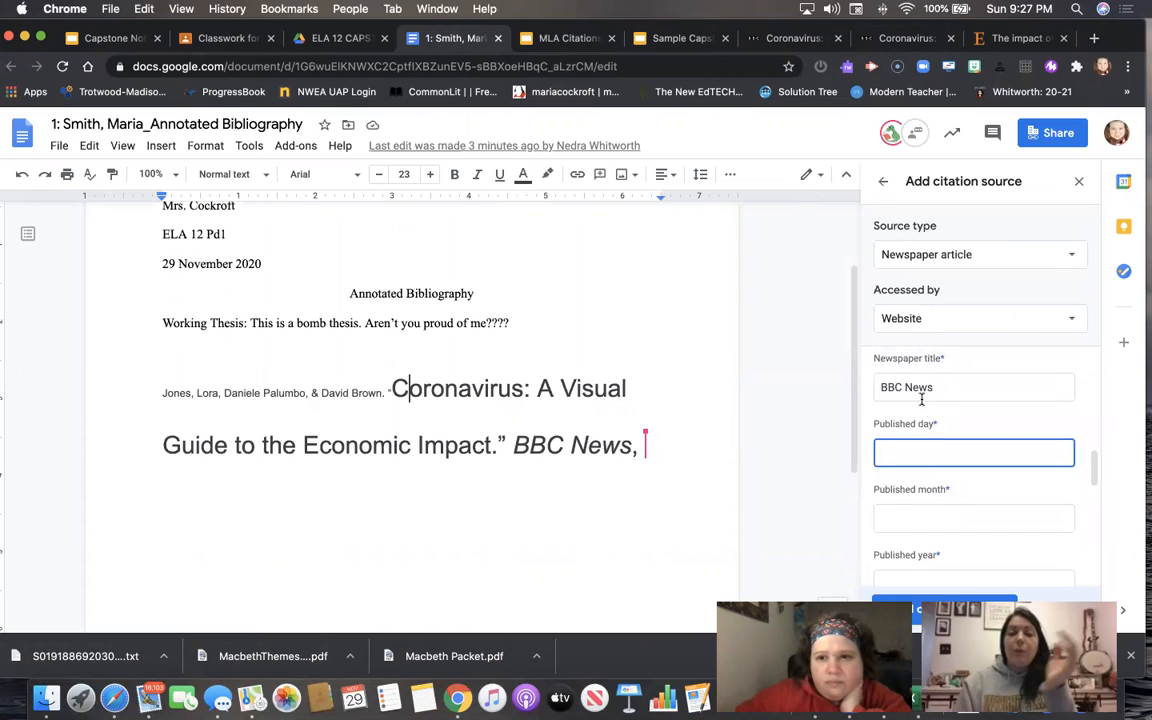
scroll(932, 444, down, 3)
scroll(934, 443, down, 2)
scroll(934, 443, up, 7)
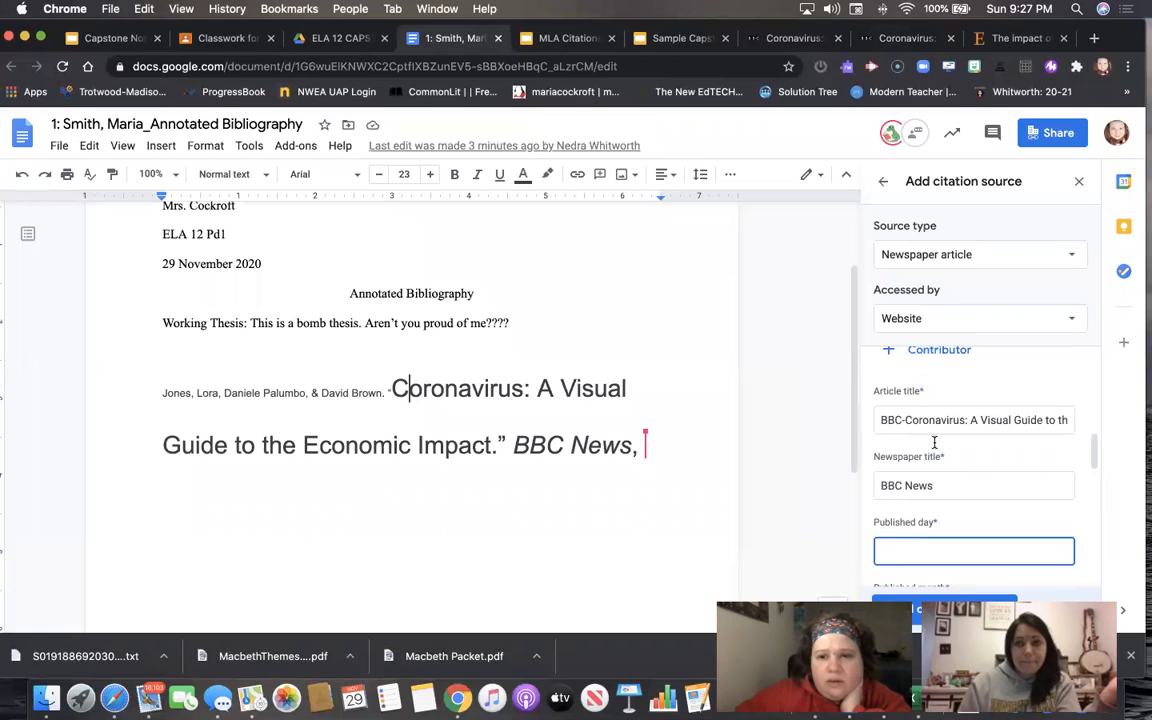
scroll(934, 443, down, 1)
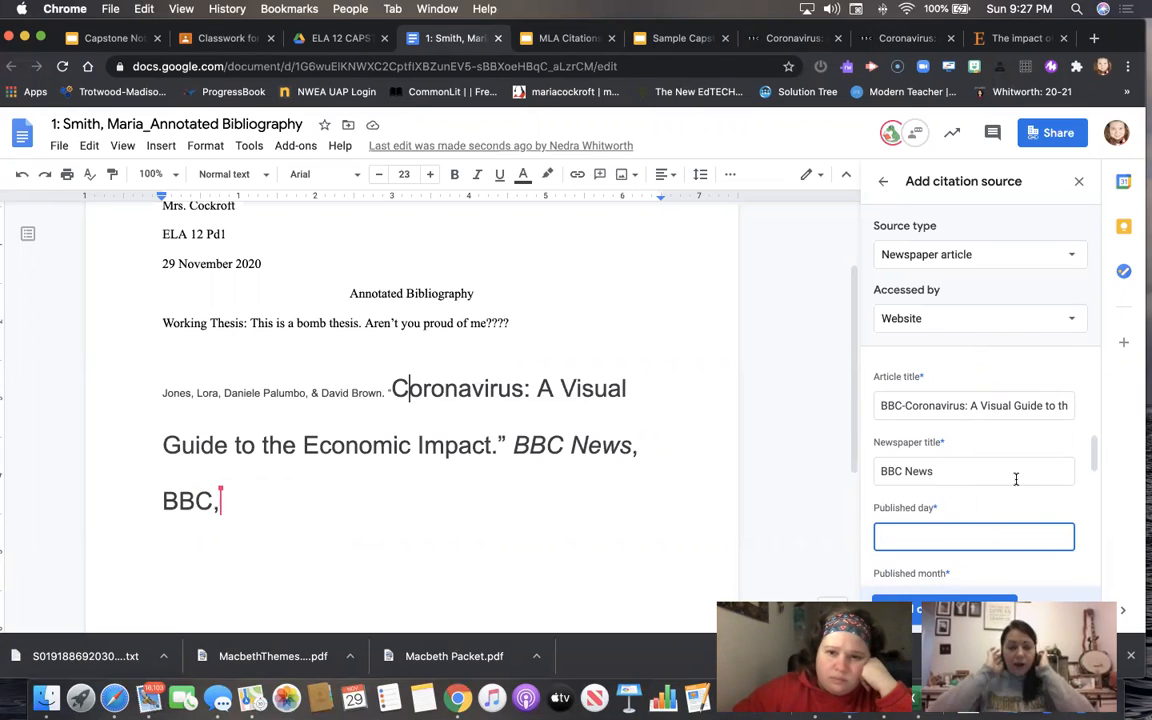
scroll(1015, 479, up, 2)
scroll(1015, 479, down, 5)
scroll(1017, 484, down, 1)
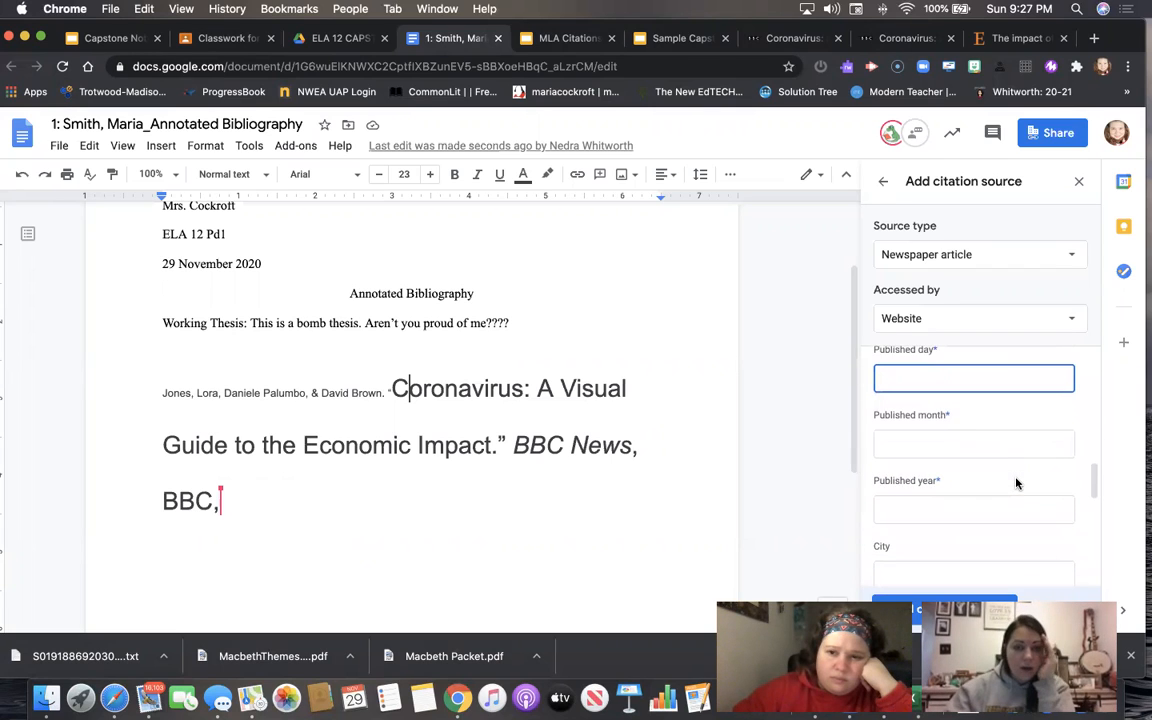
scroll(1017, 484, up, 1)
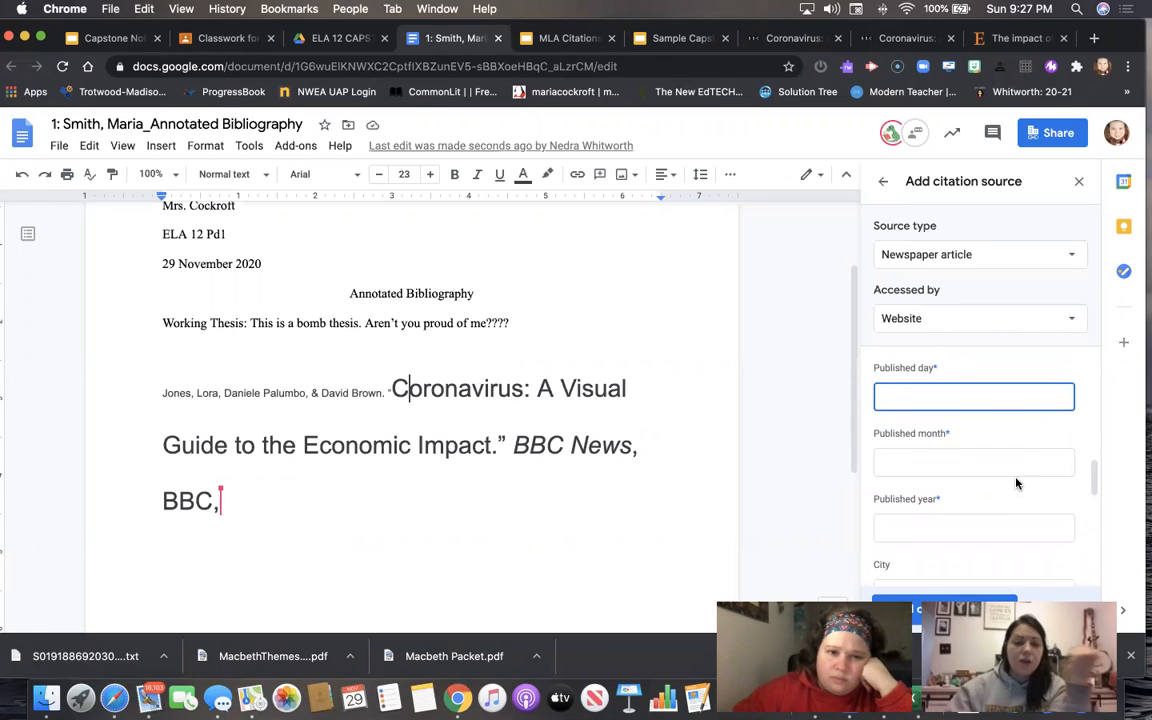
scroll(1016, 483, down, 6)
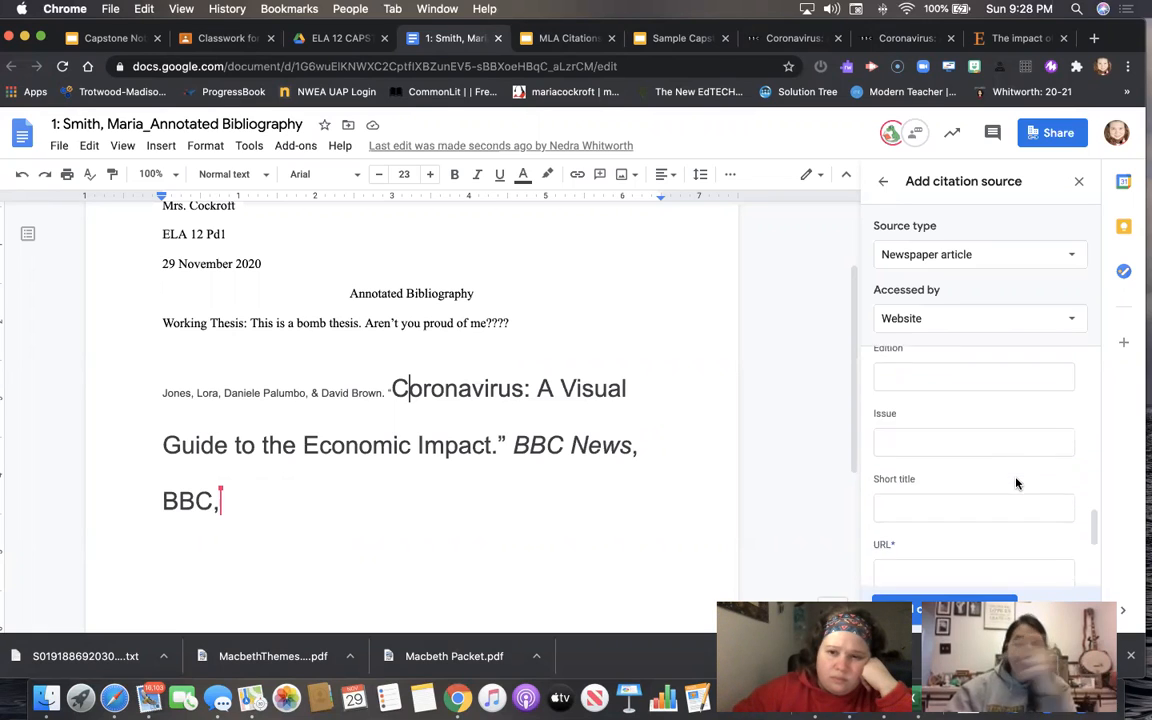
scroll(1016, 480, down, 1)
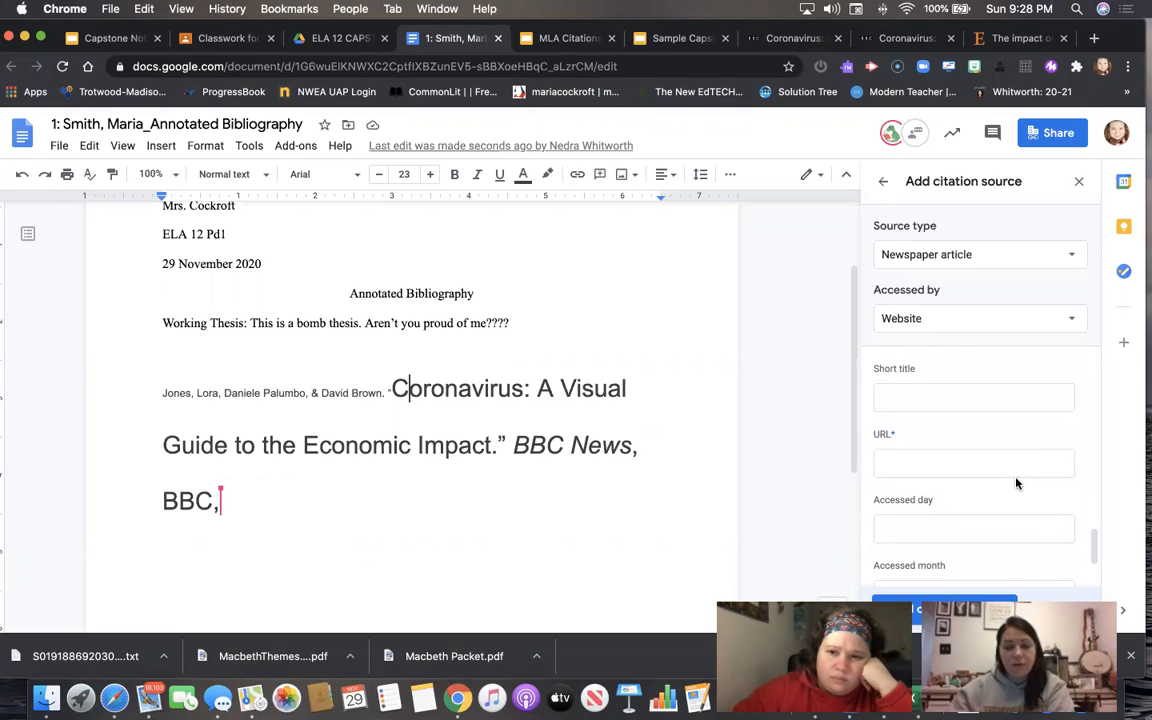
scroll(1016, 470, down, 2)
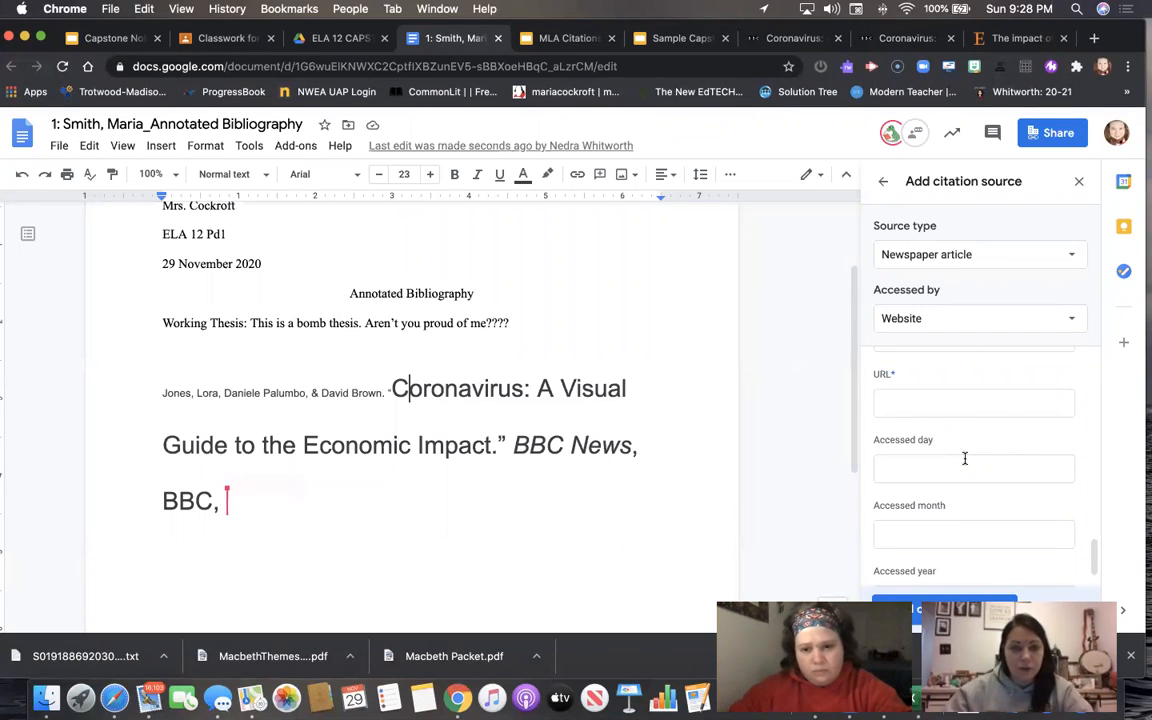
scroll(965, 458, up, 2)
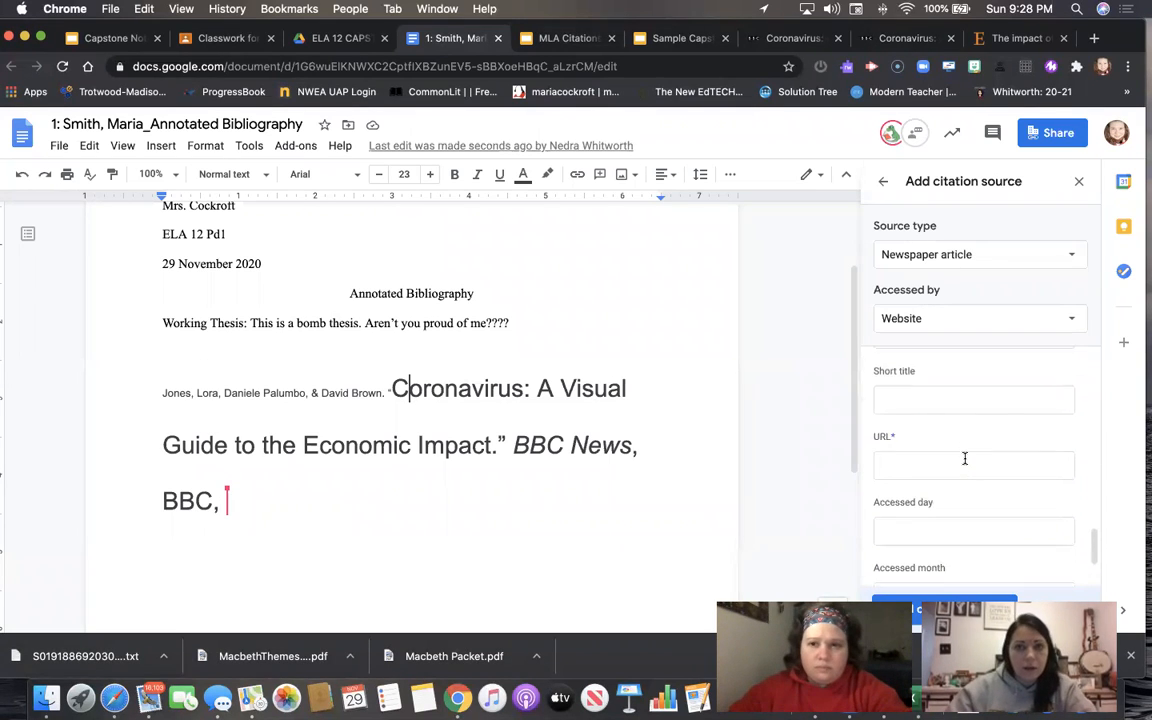
scroll(965, 458, up, 10)
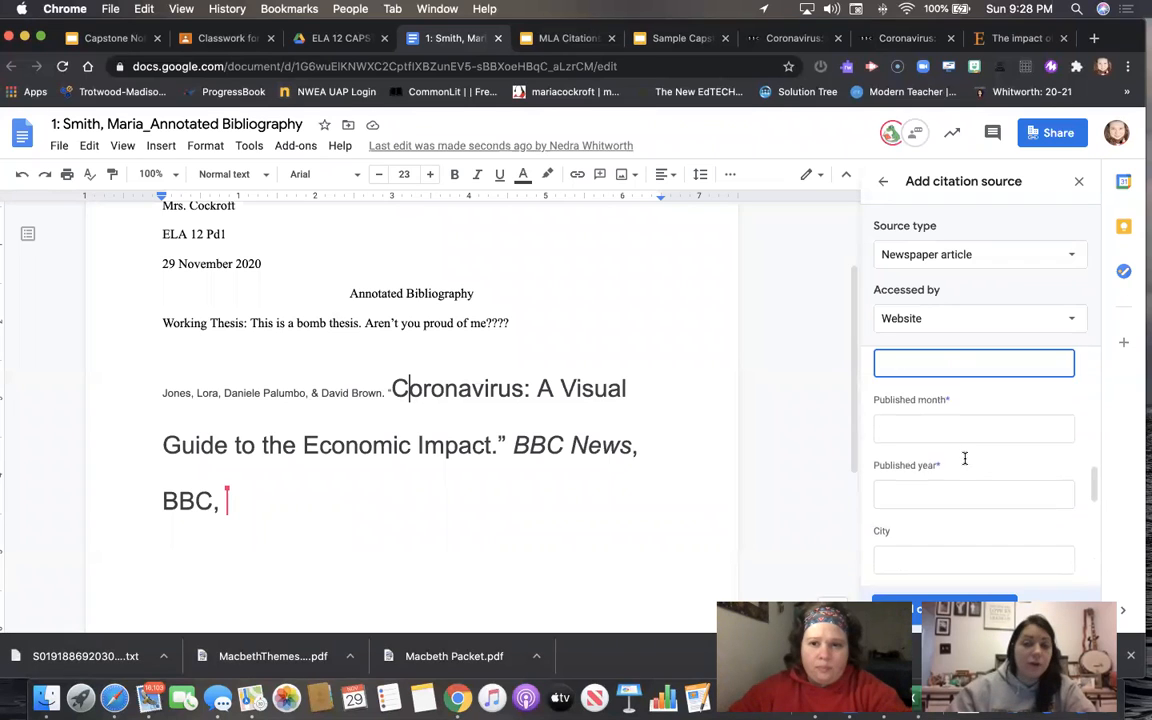
scroll(965, 458, up, 1)
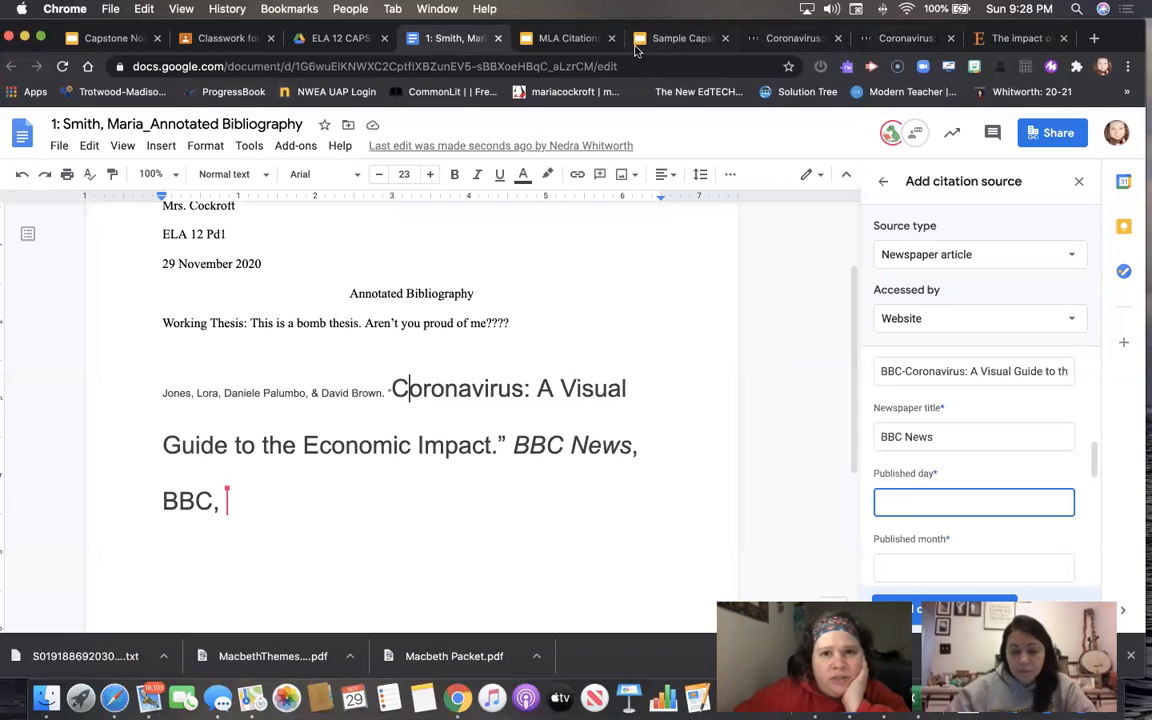
- Check the Source 8 slide in the sample capstone notebook, and set the citation's published date to day 29, month June, year 2020
click(666, 40)
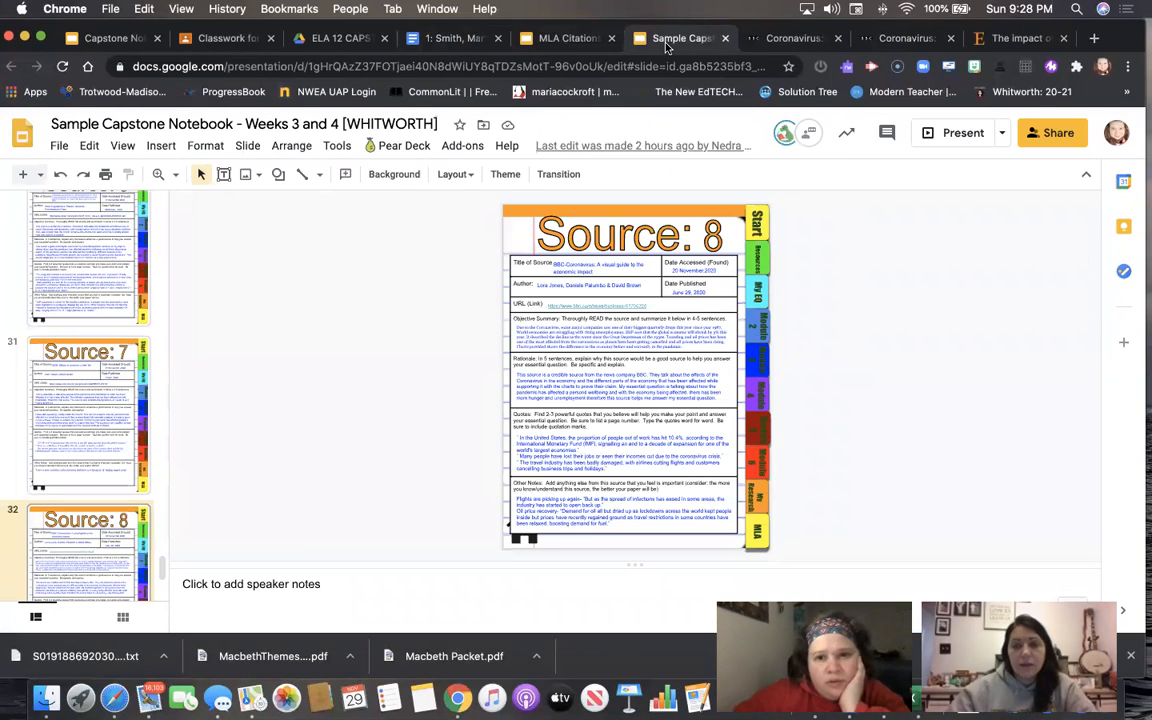
click(234, 42)
click(452, 38)
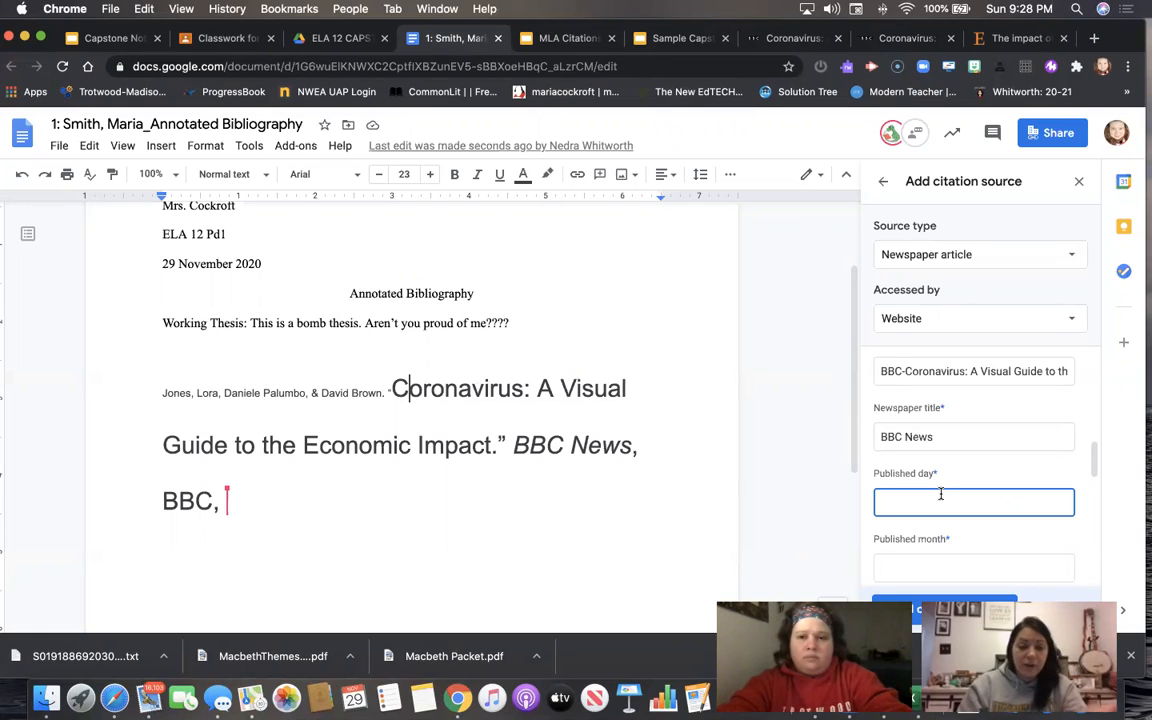
text(29)
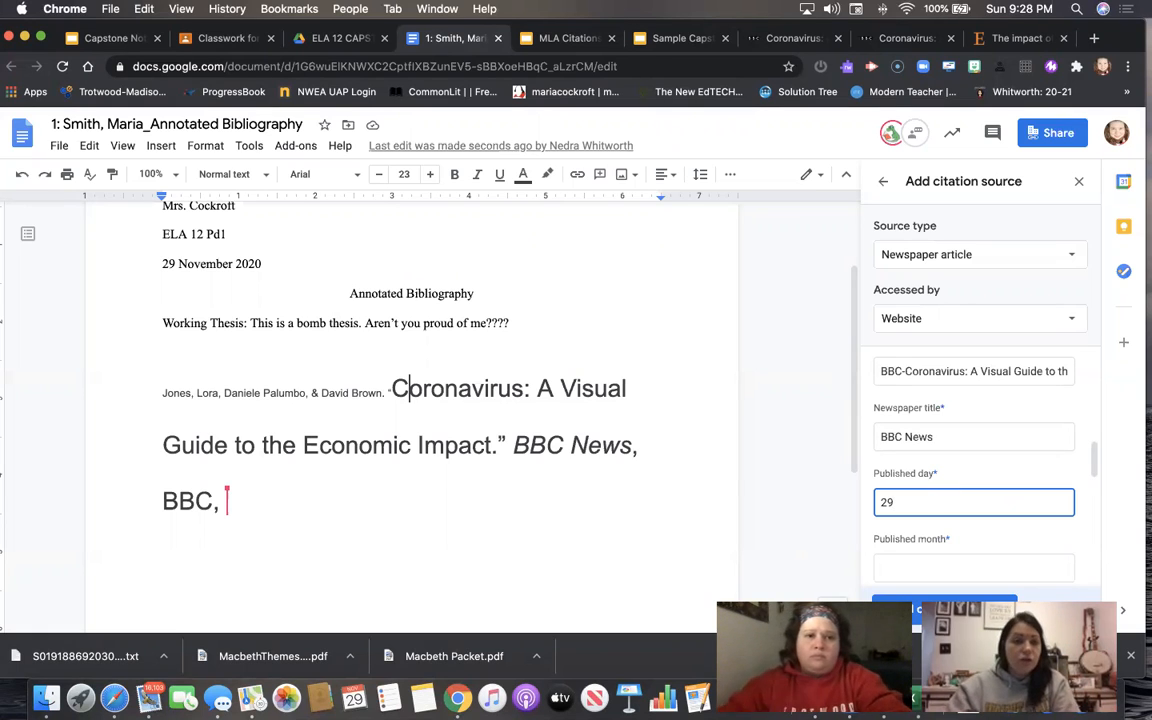
scroll(963, 507, down, 2)
click(918, 455)
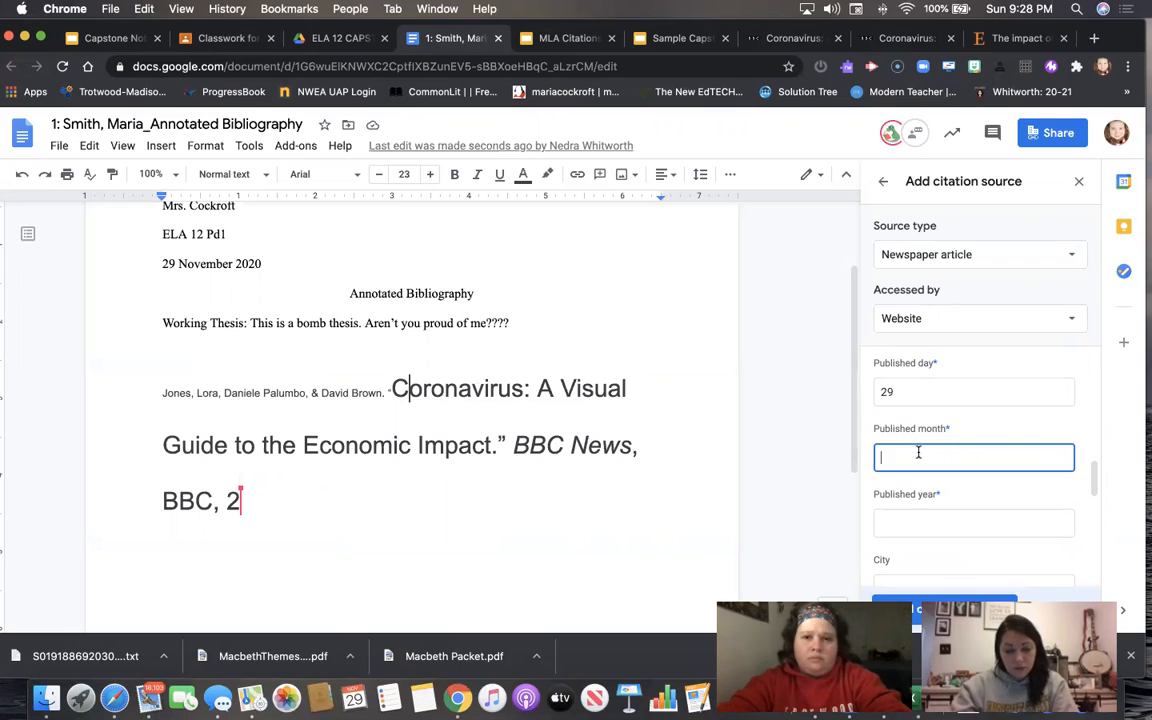
text(June)
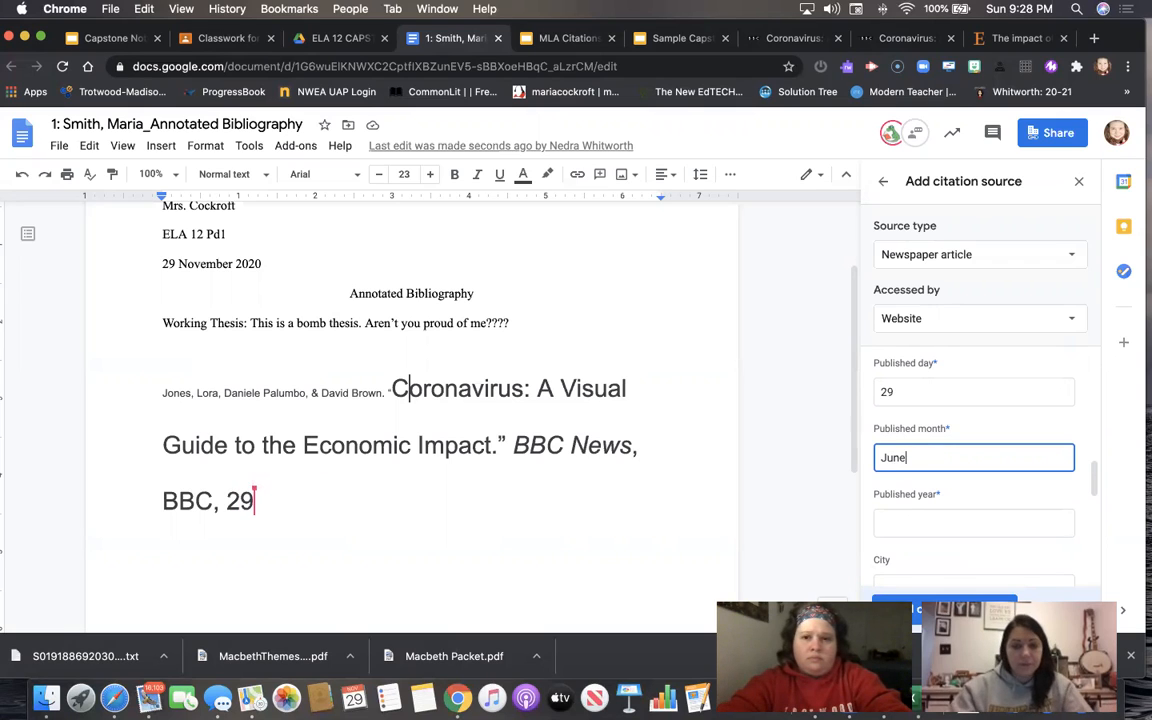
click(929, 525)
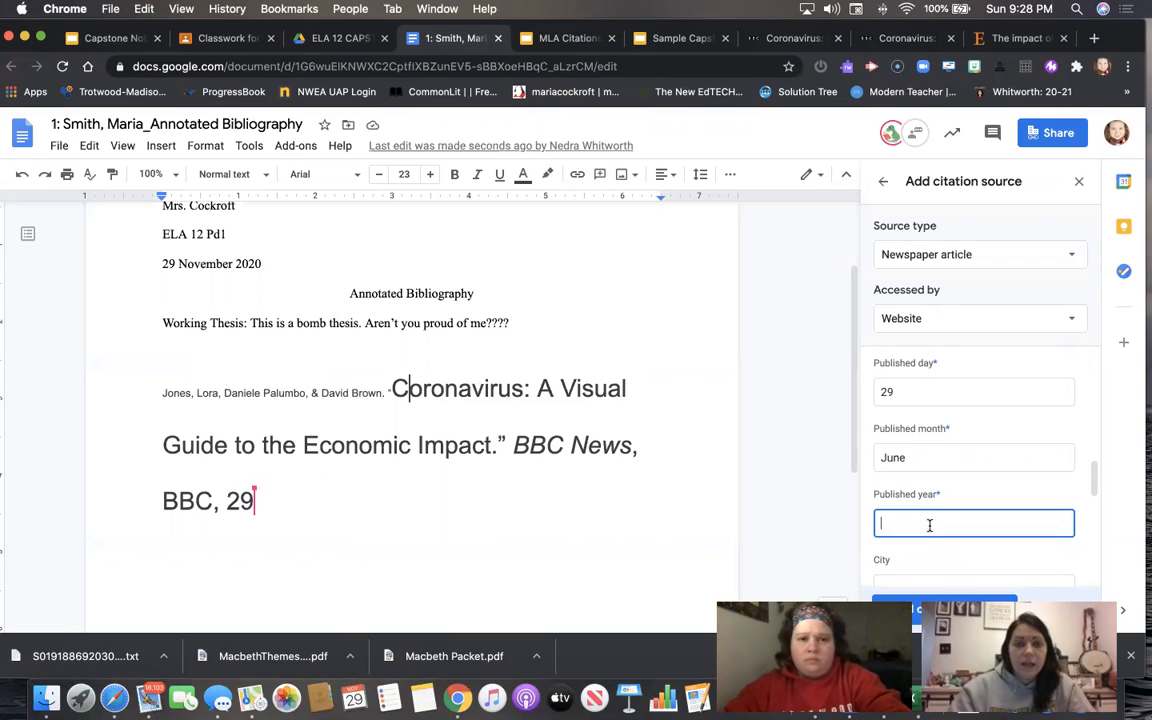
click(586, 499)
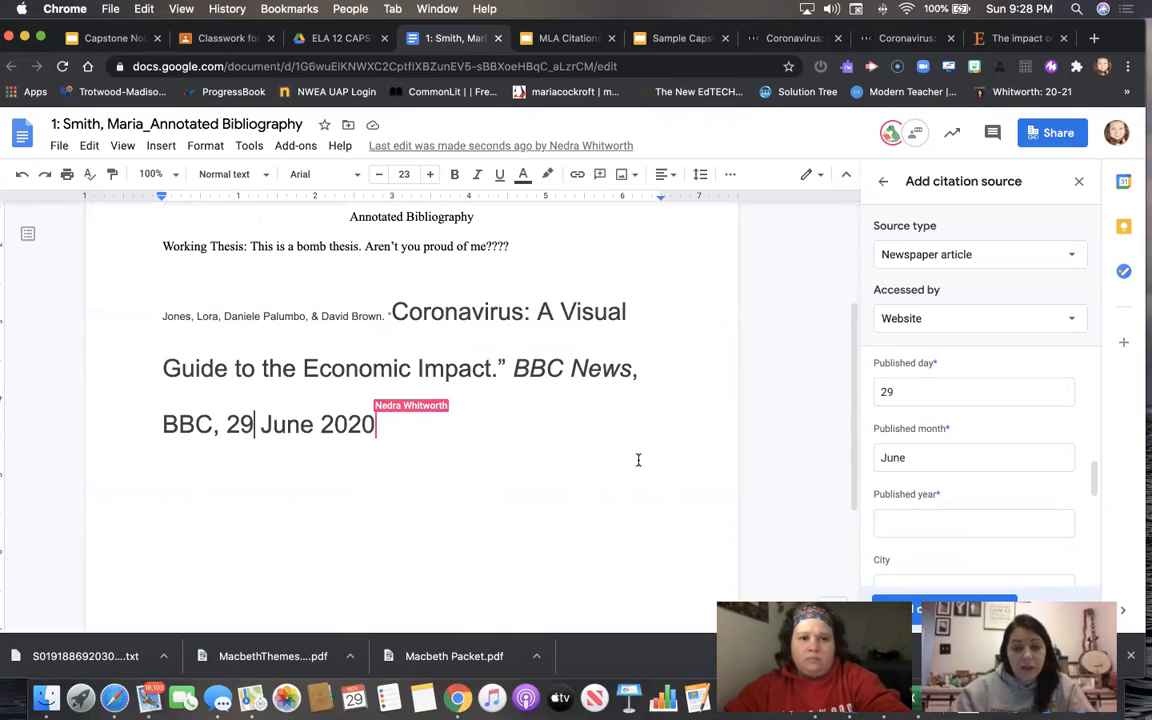
click(916, 525)
text(2020)
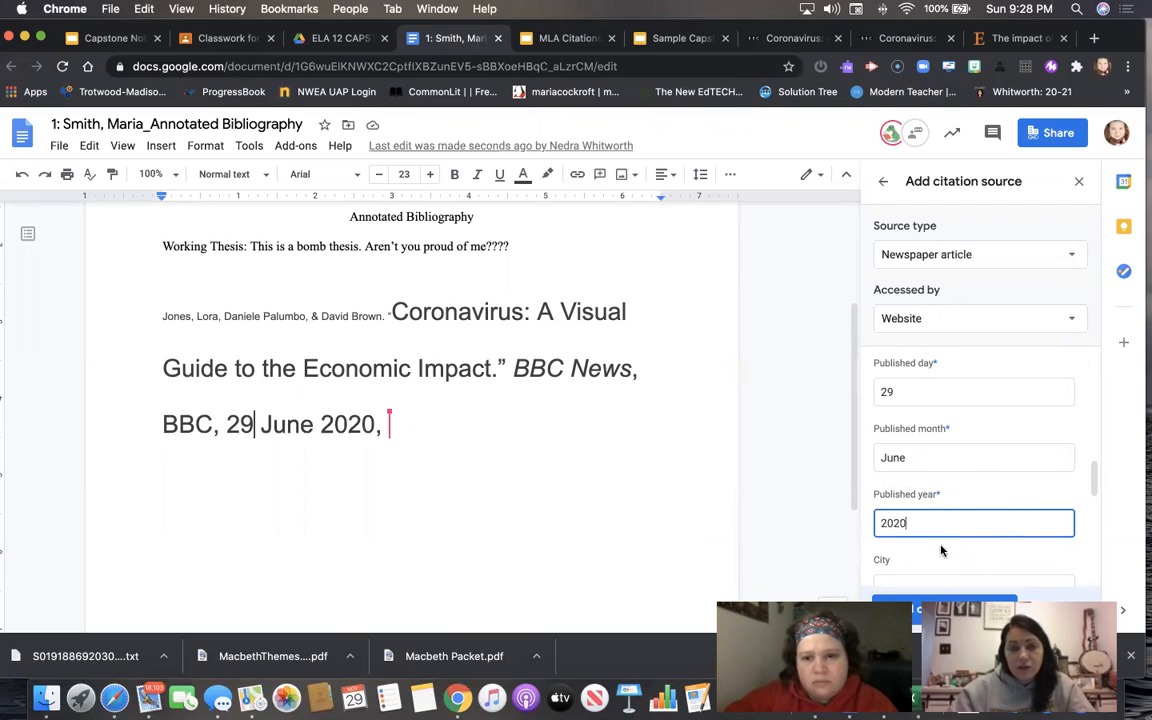
- Examine the citation fields that follow the published year, including City, Edition, Issue and Short title
scroll(940, 550, down, 5)
scroll(940, 545, down, 2)
scroll(940, 545, up, 5)
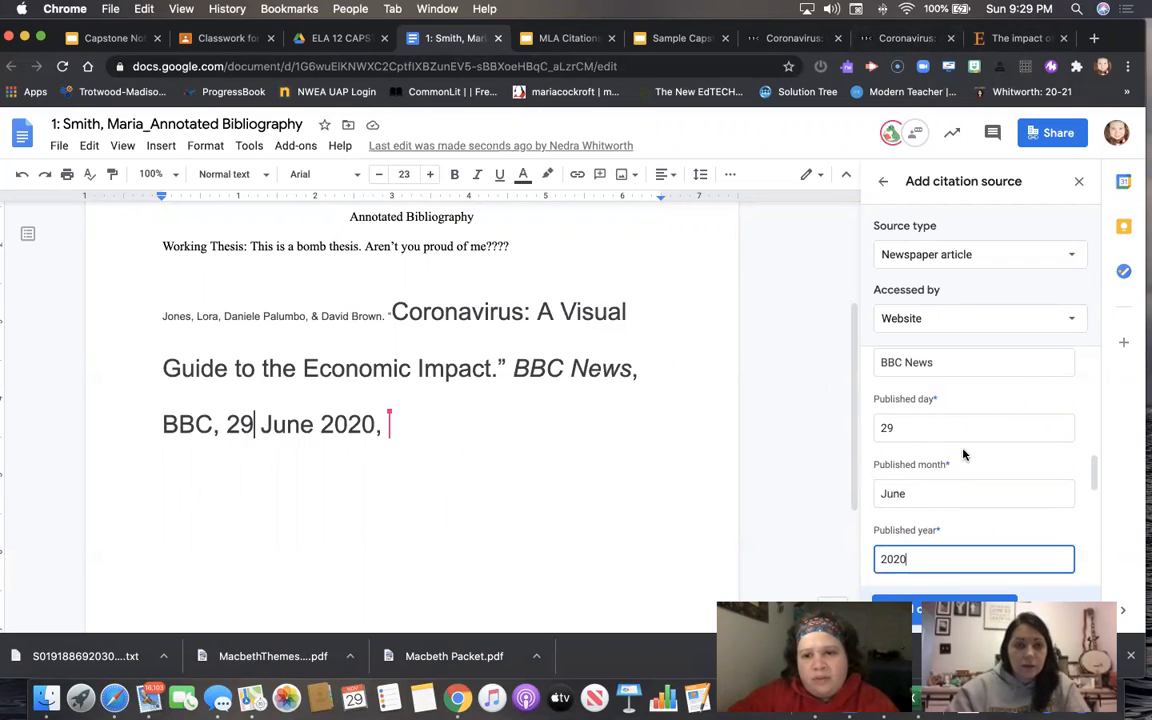
scroll(935, 522, down, 1)
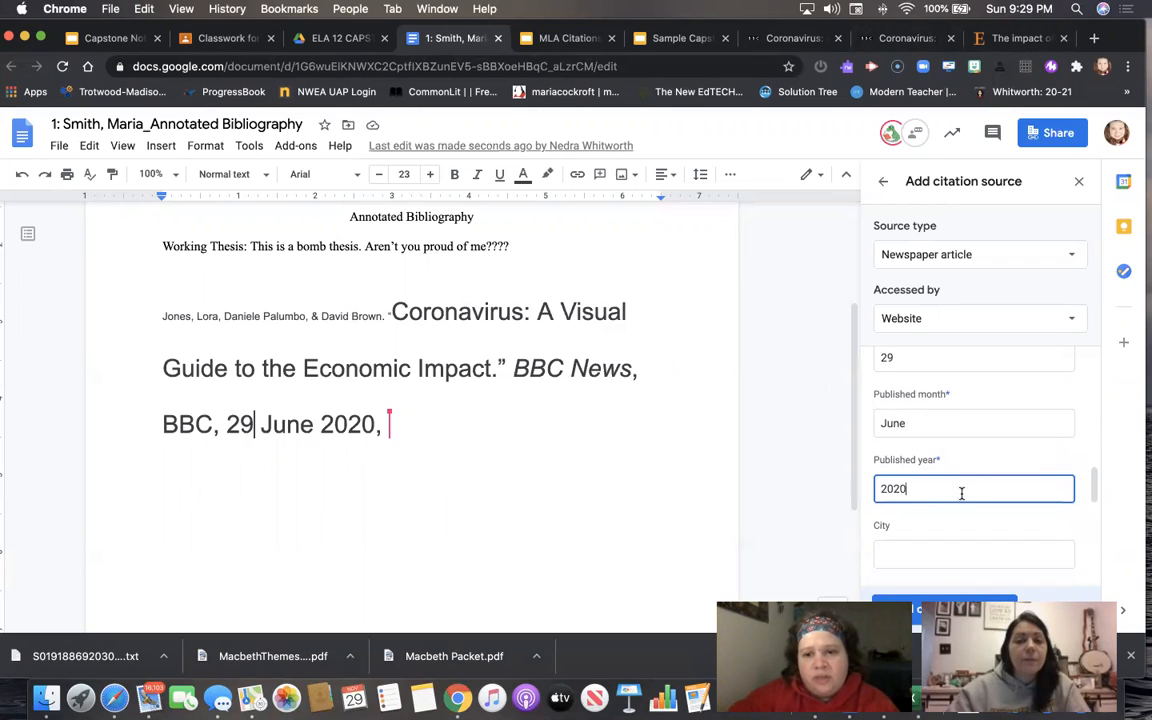
scroll(958, 518, down, 2)
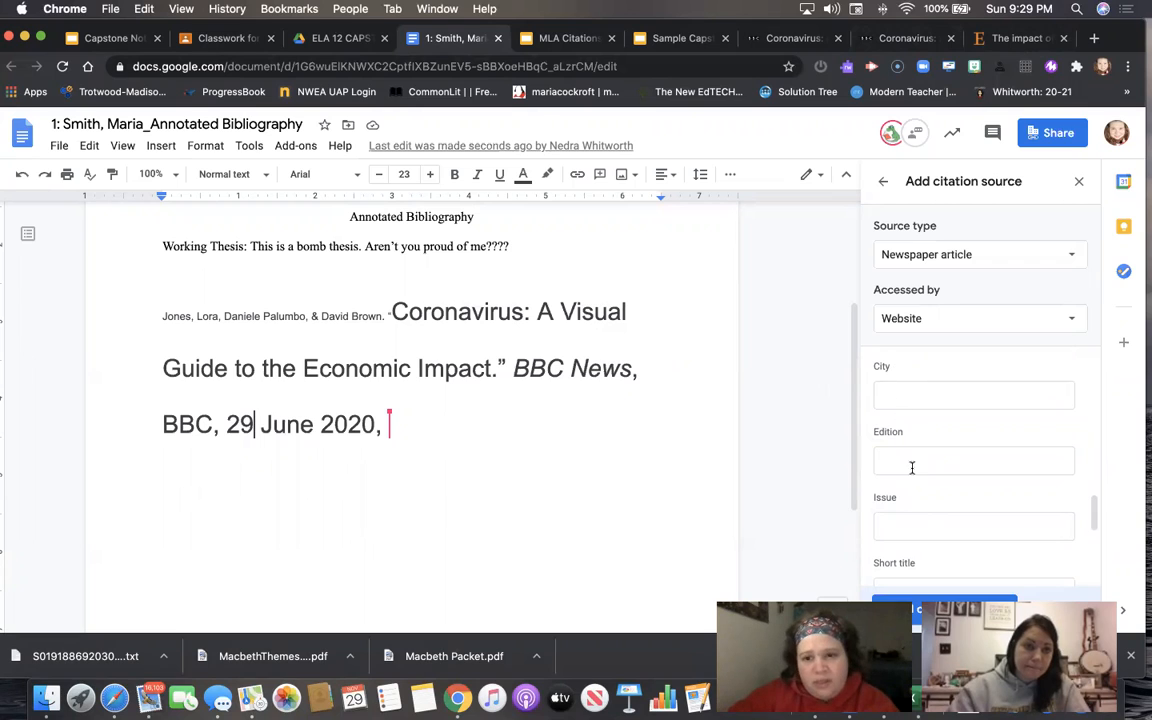
scroll(916, 486, down, 1)
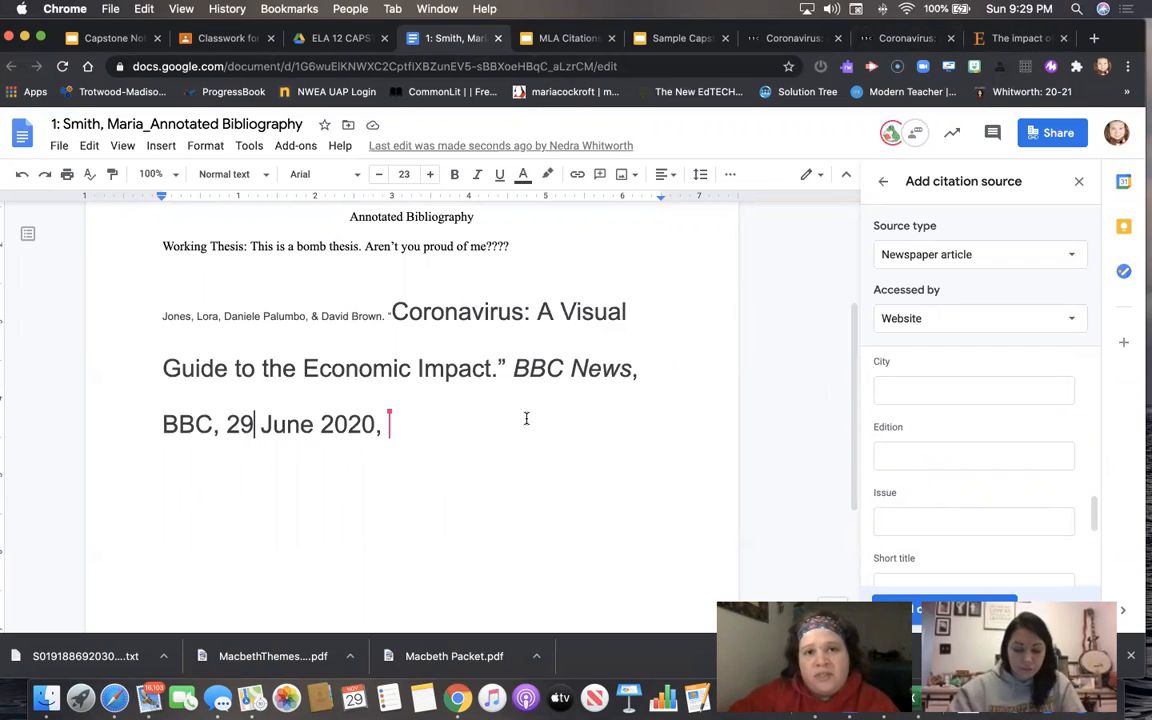
- Consult the MLA Citations slides and the sample capstone notebook, then open the MLA Citation Review slide in Capstone Notebook 3
click(563, 37)
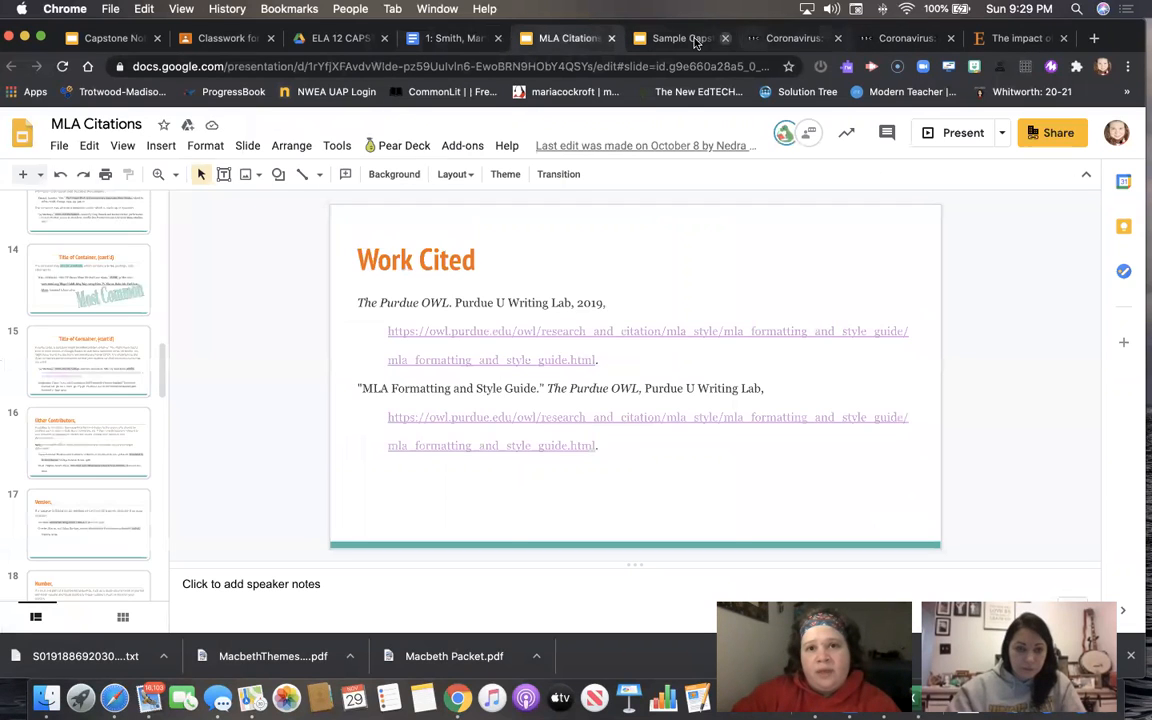
click(685, 39)
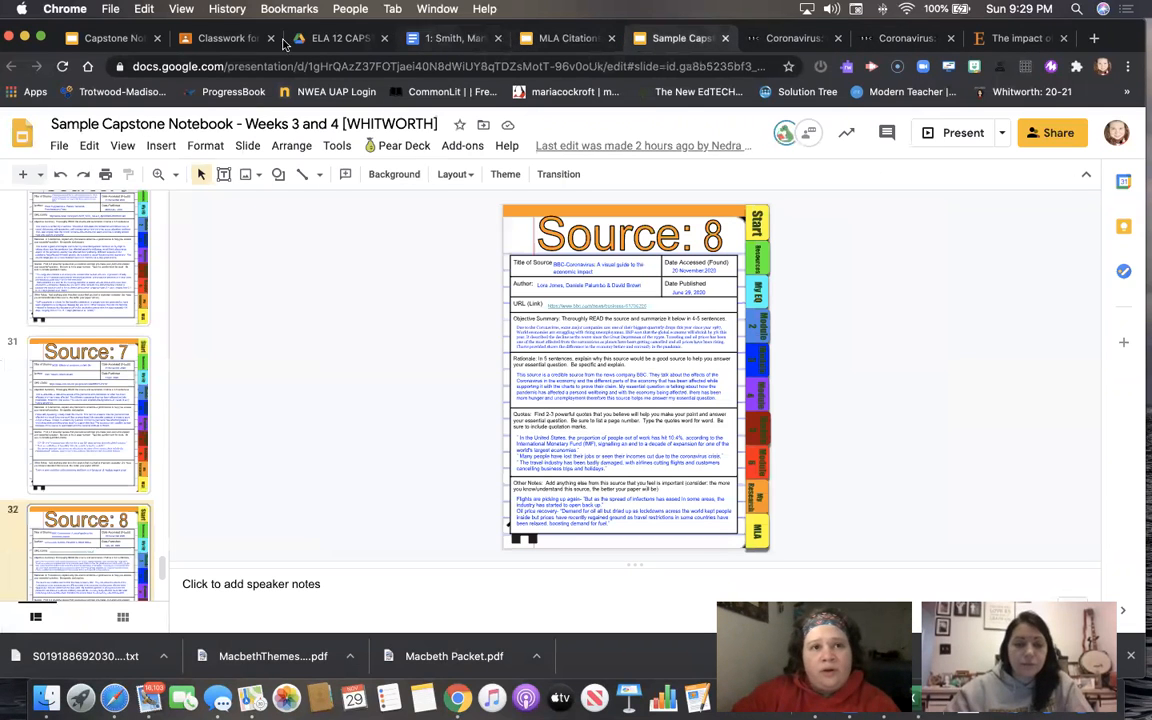
click(110, 38)
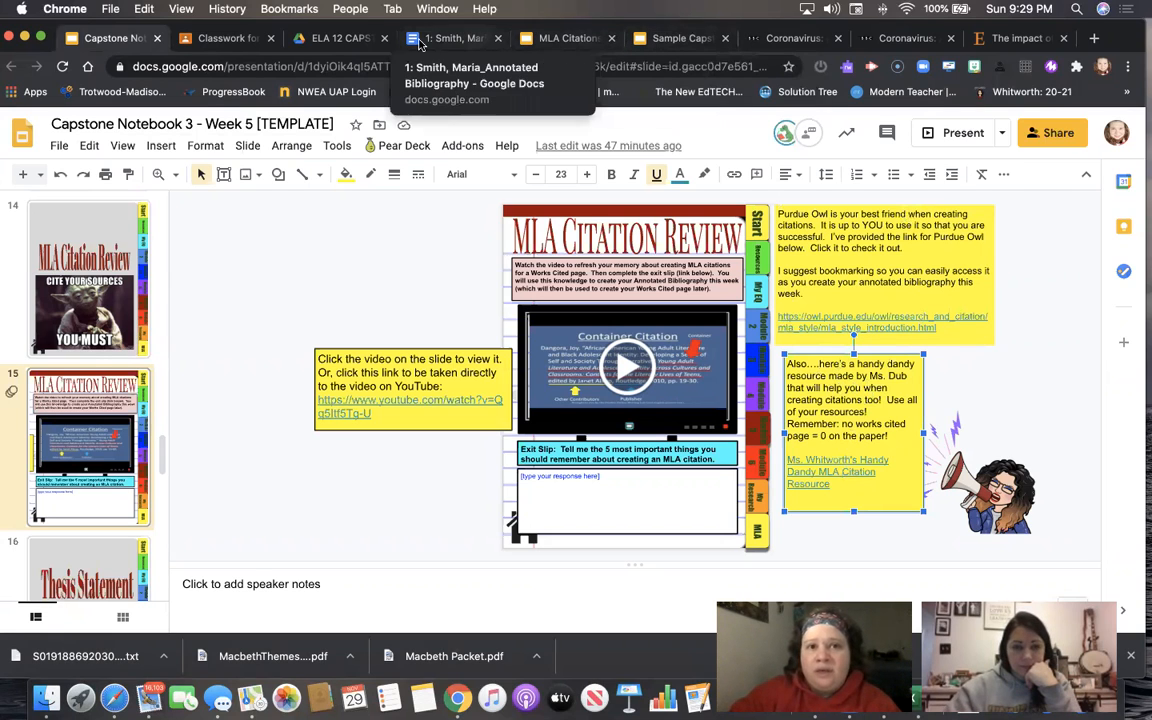
- Return to the annotated bibliography, copy the BBC article link into the citation source's URL field, and go to the accessed-date fields
click(455, 38)
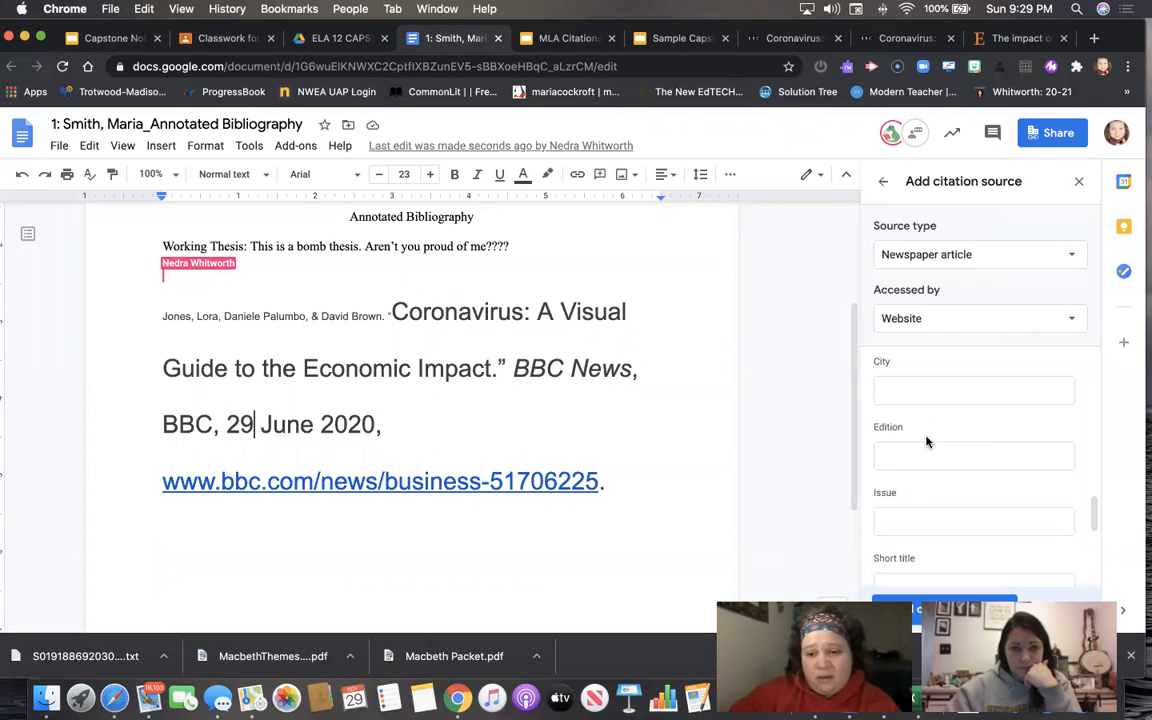
scroll(910, 404, up, 3)
scroll(930, 495, down, 3)
scroll(930, 495, down, 4)
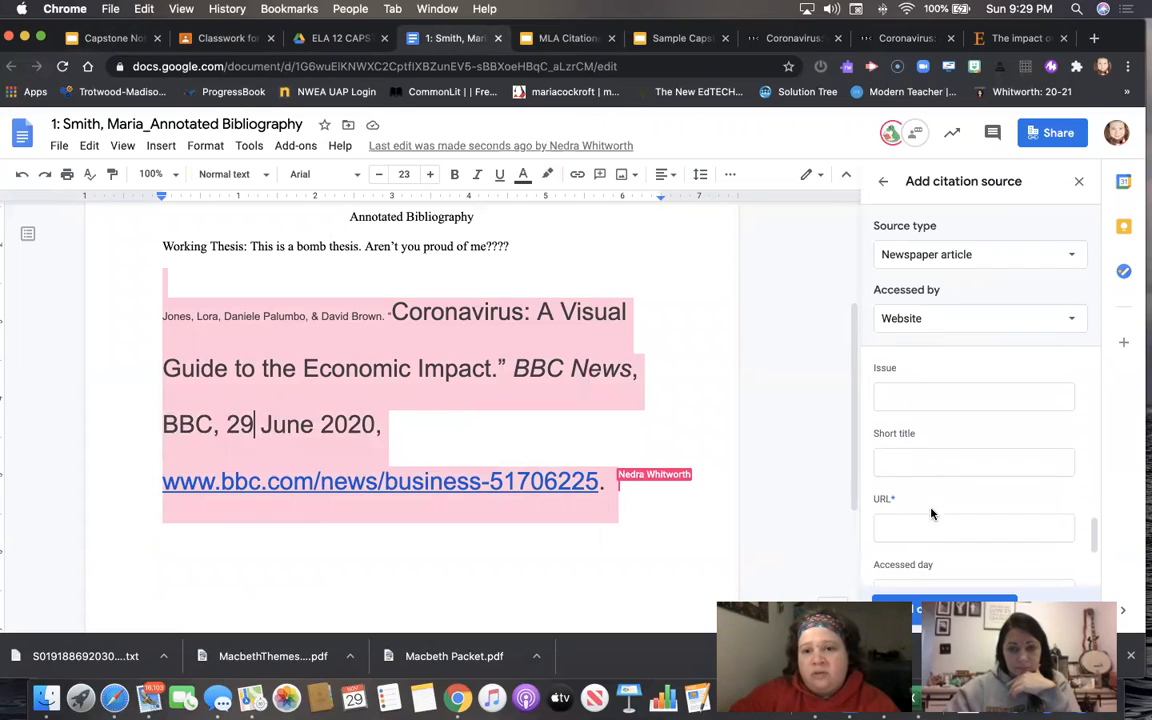
scroll(985, 475, down, 2)
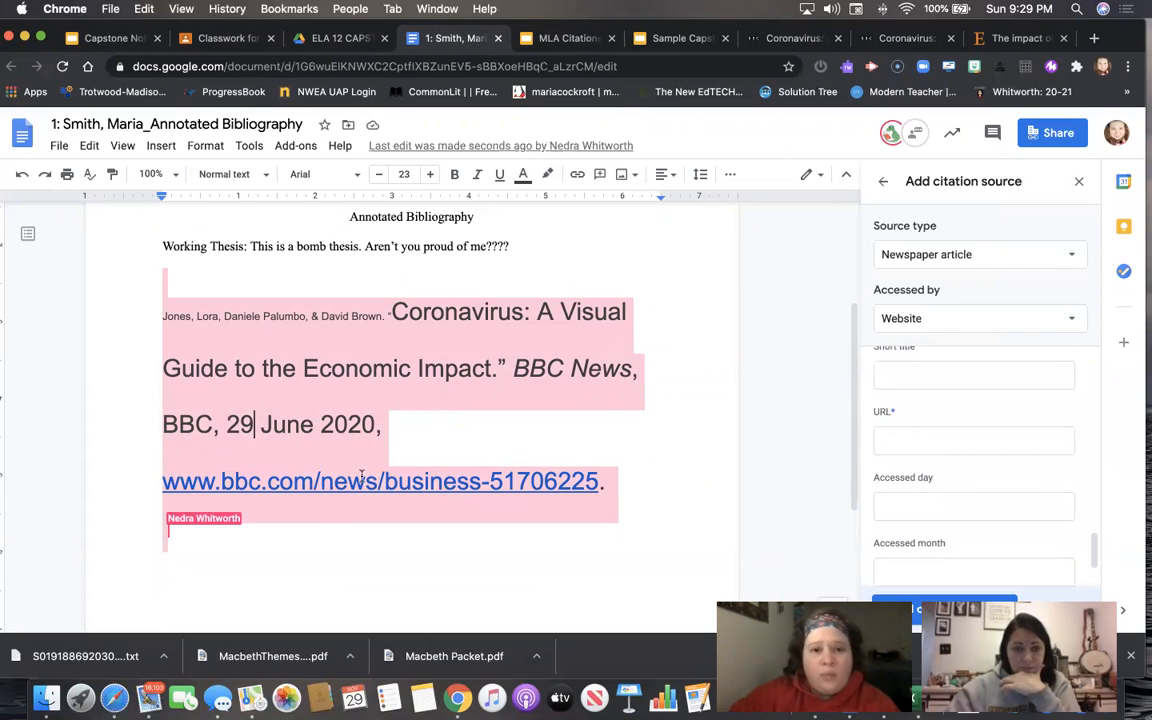
click(165, 487)
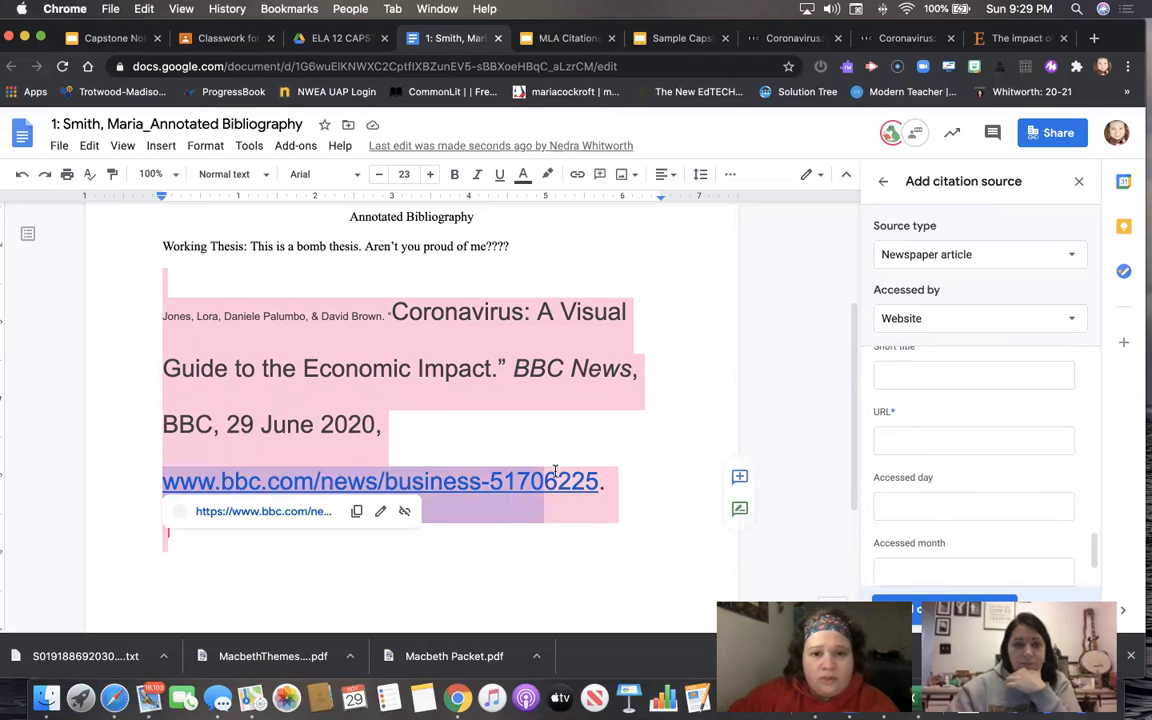
click(357, 512)
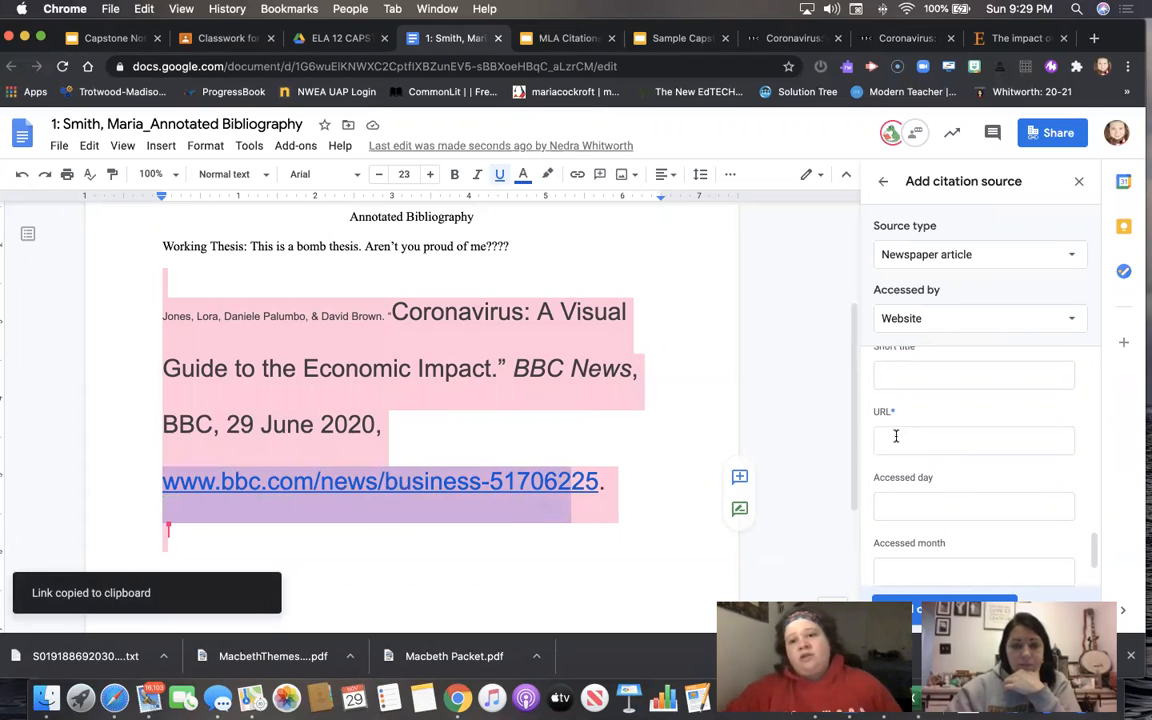
click(894, 437)
key(super+v)
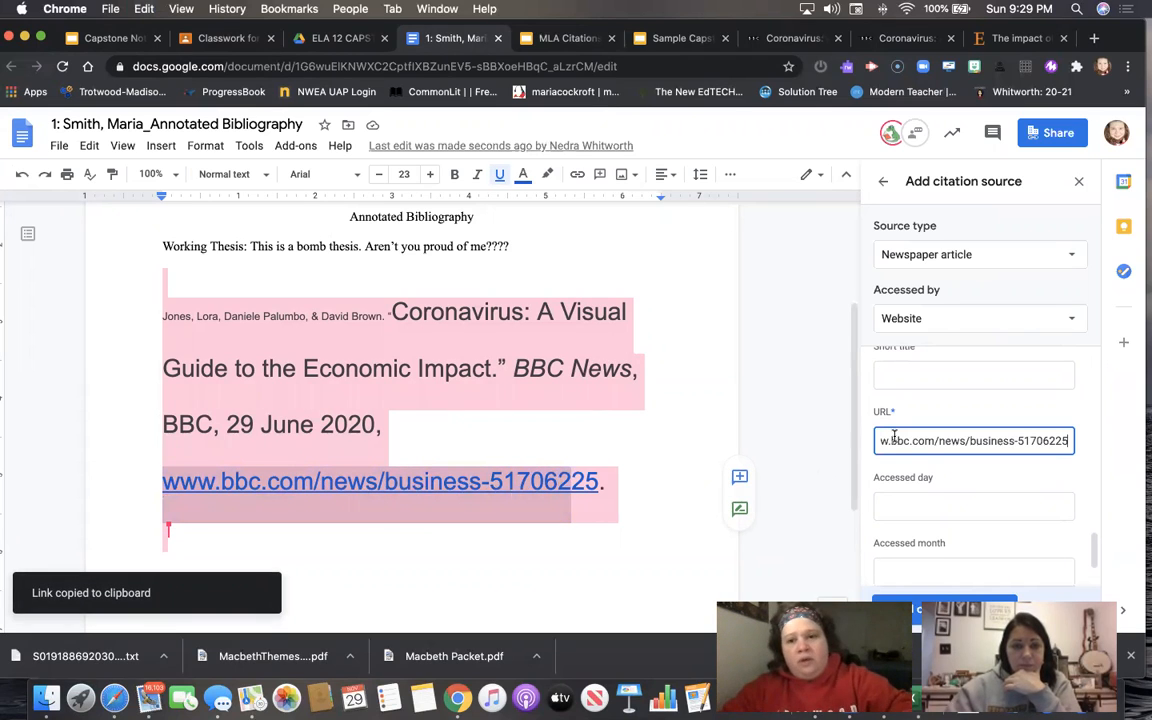
click(949, 512)
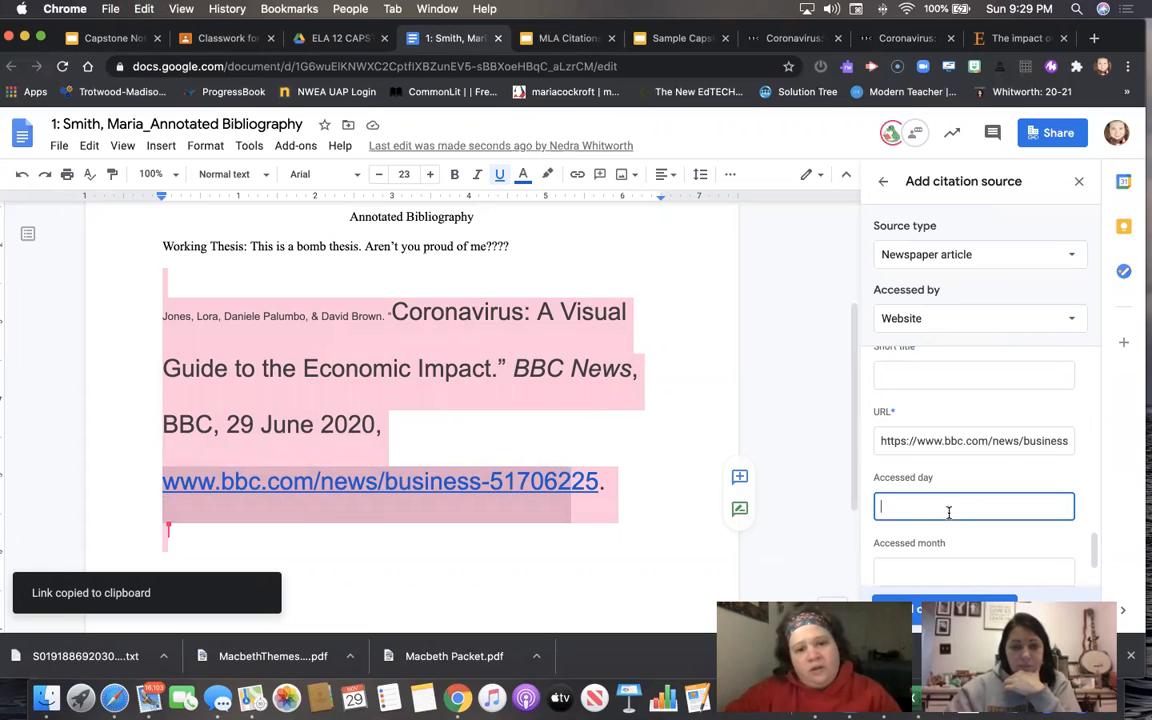
scroll(949, 512, down, 2)
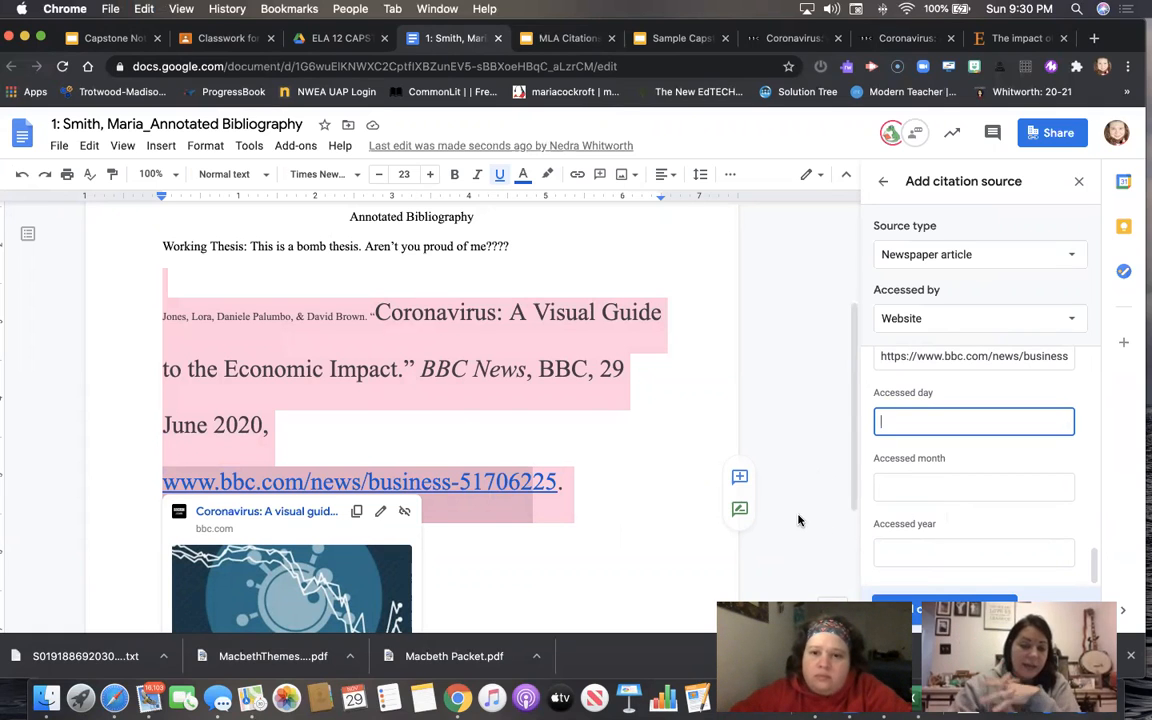
scroll(797, 519, down, 1)
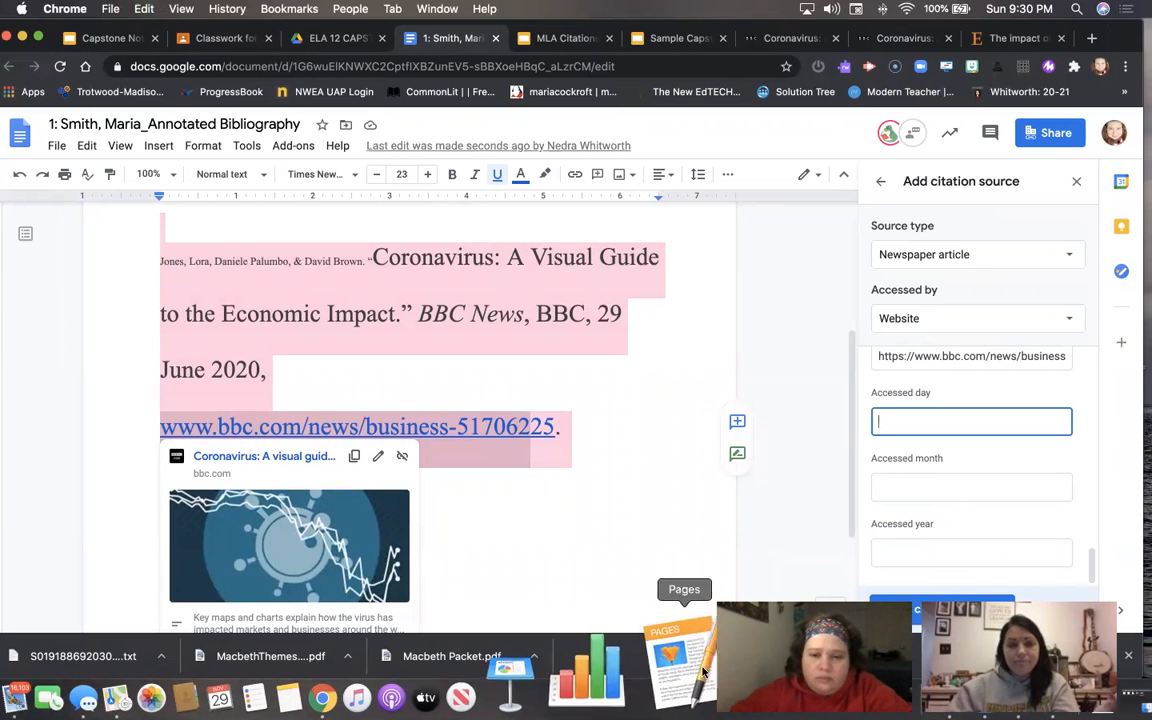
drag(709, 691, 3, 589)
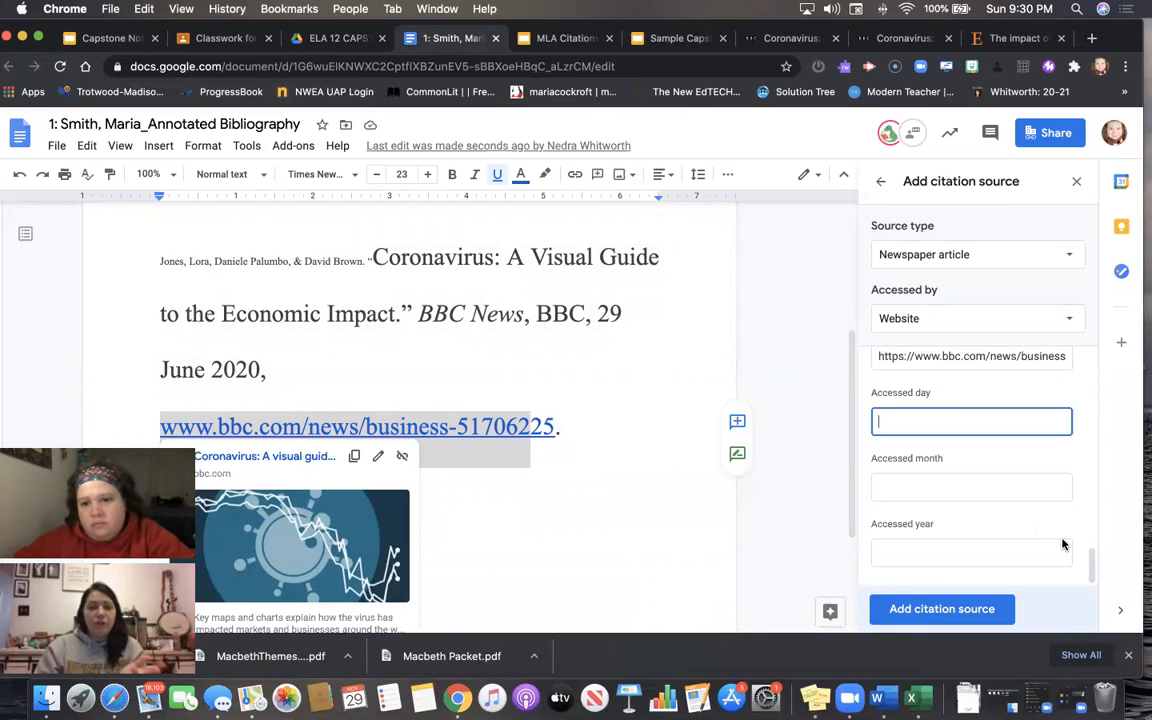
click(610, 438)
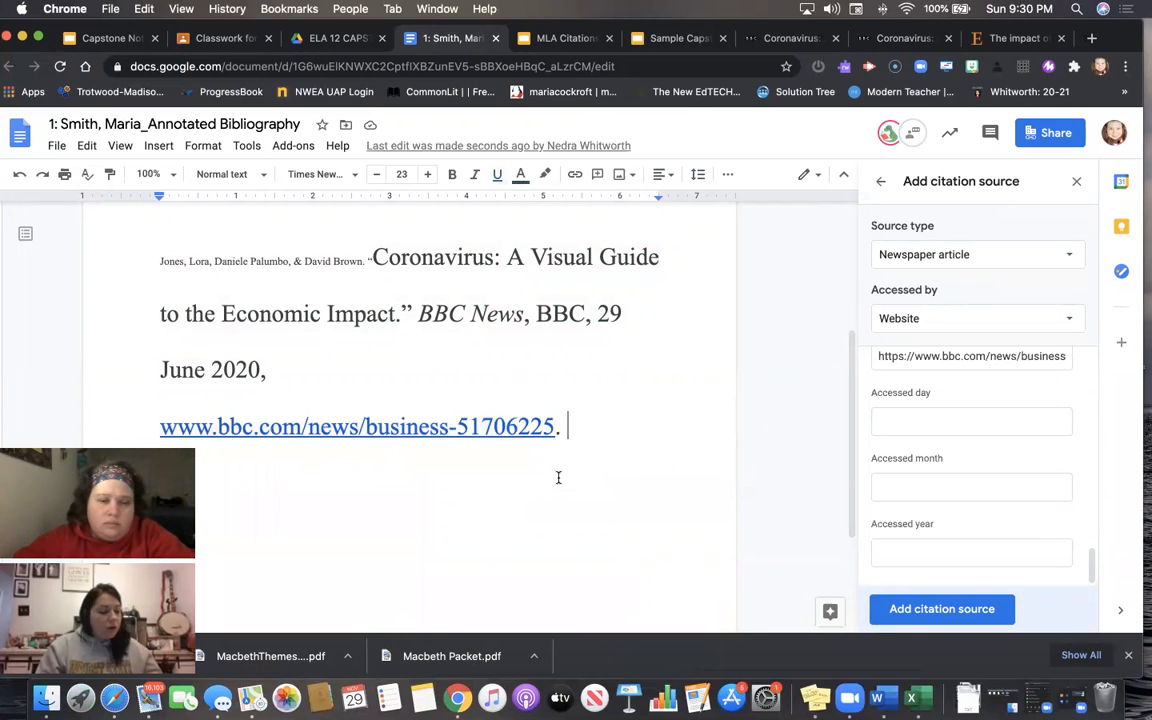
drag(12, 437, 1015, 416)
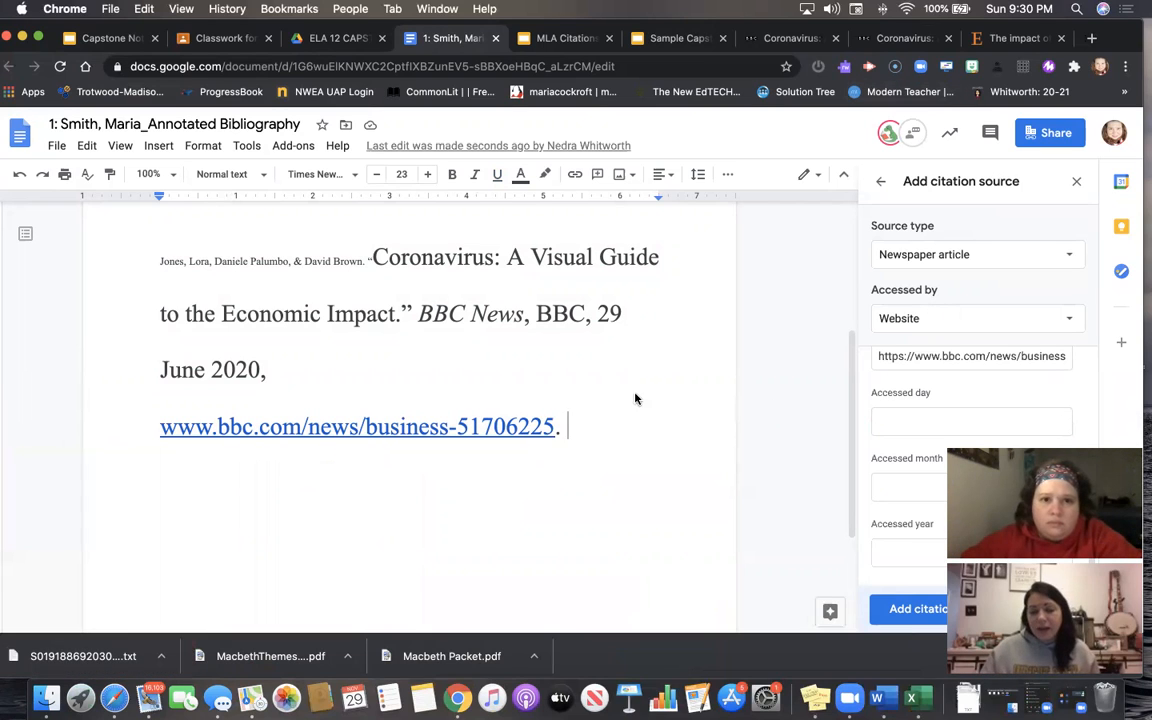
scroll(581, 391, up, 2)
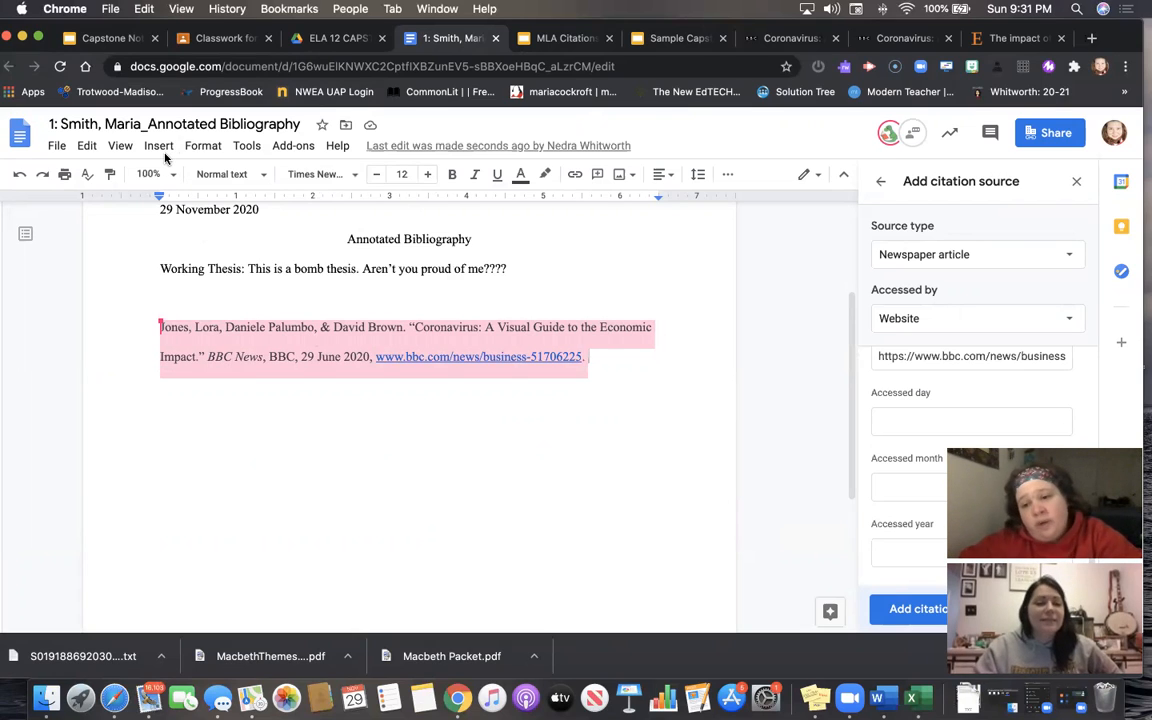
- Try a hanging special indent of 0.5 inches on the BBC citation through the indentation options, and undo it
click(195, 399)
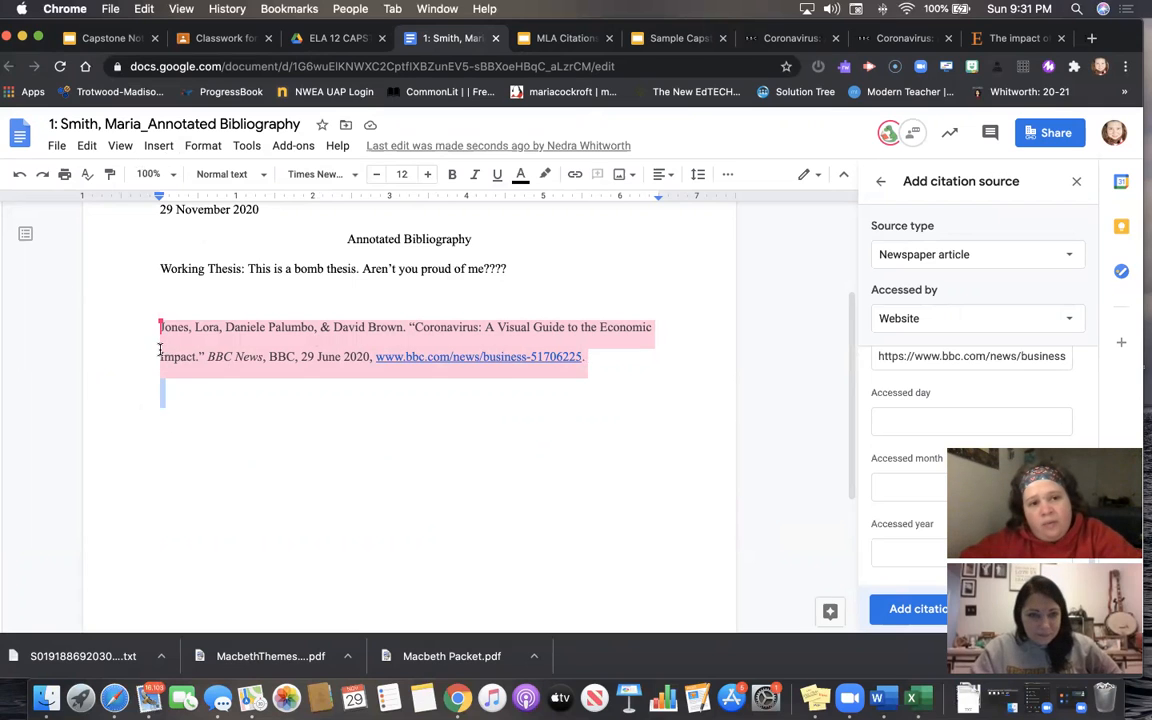
click(188, 408)
drag(606, 377, 118, 334)
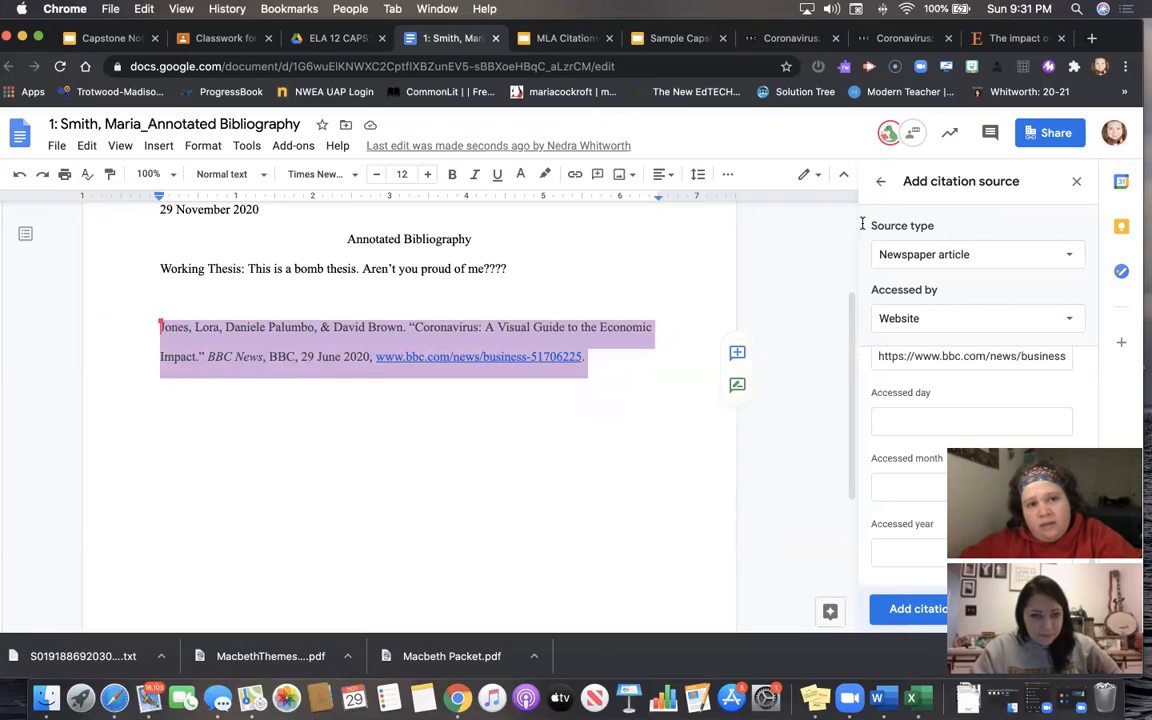
click(170, 150)
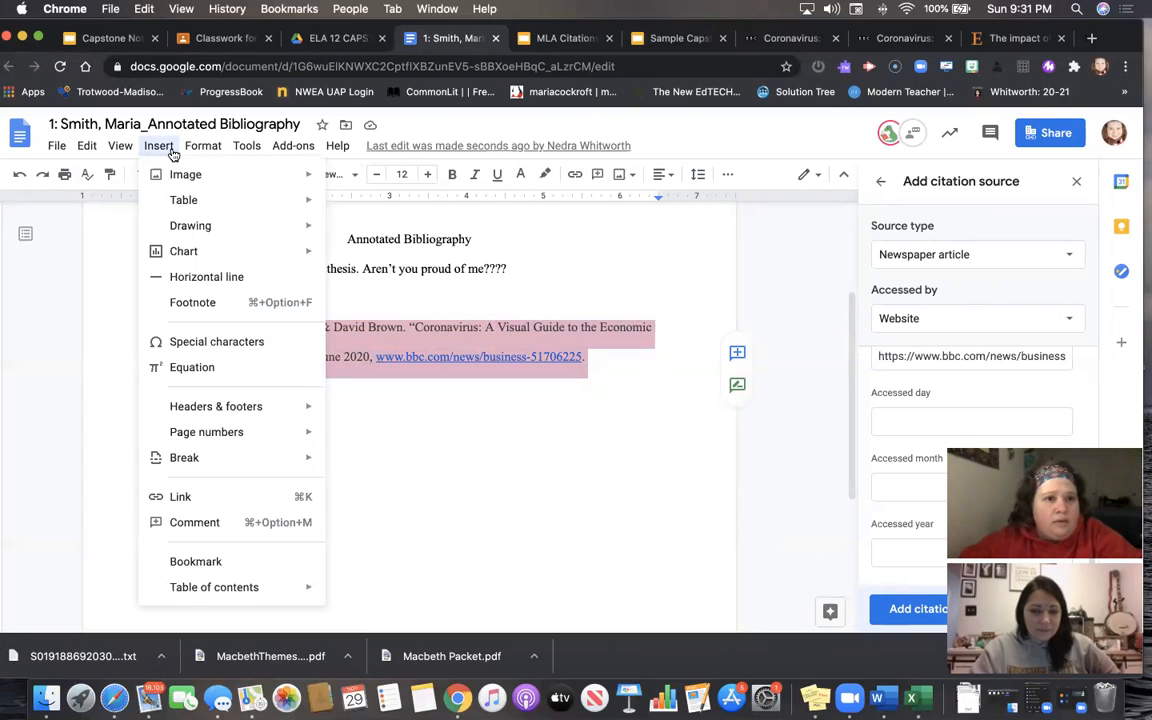
mouse_move(197, 152)
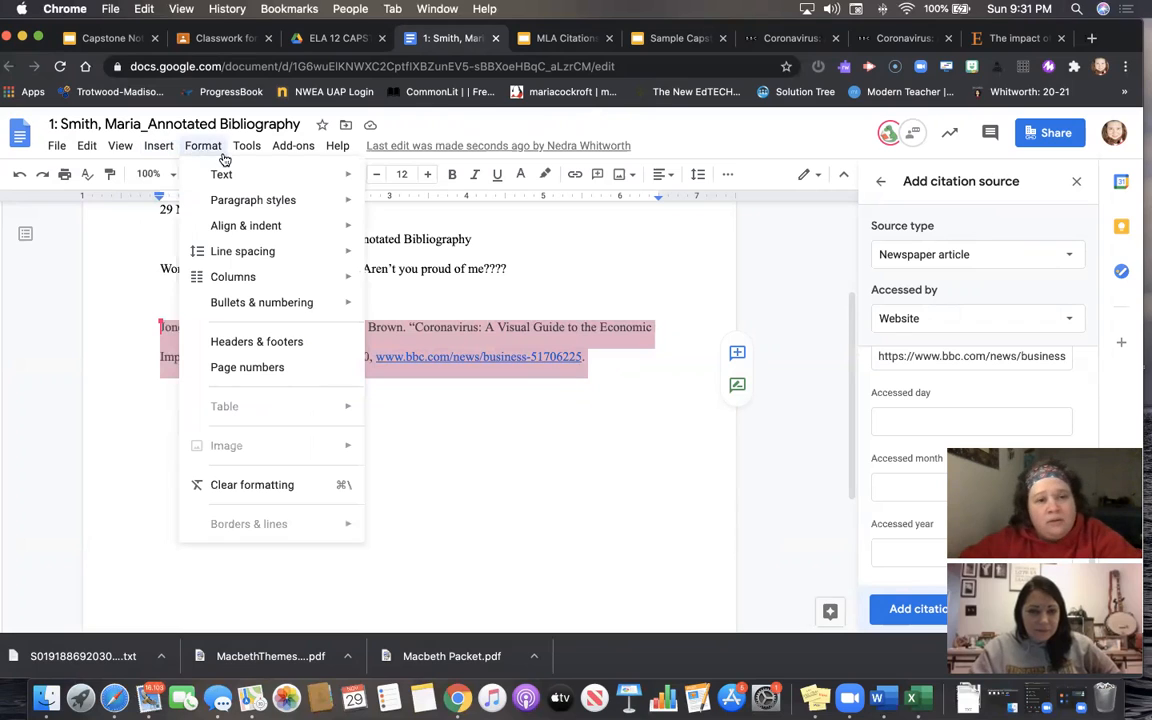
mouse_move(222, 229)
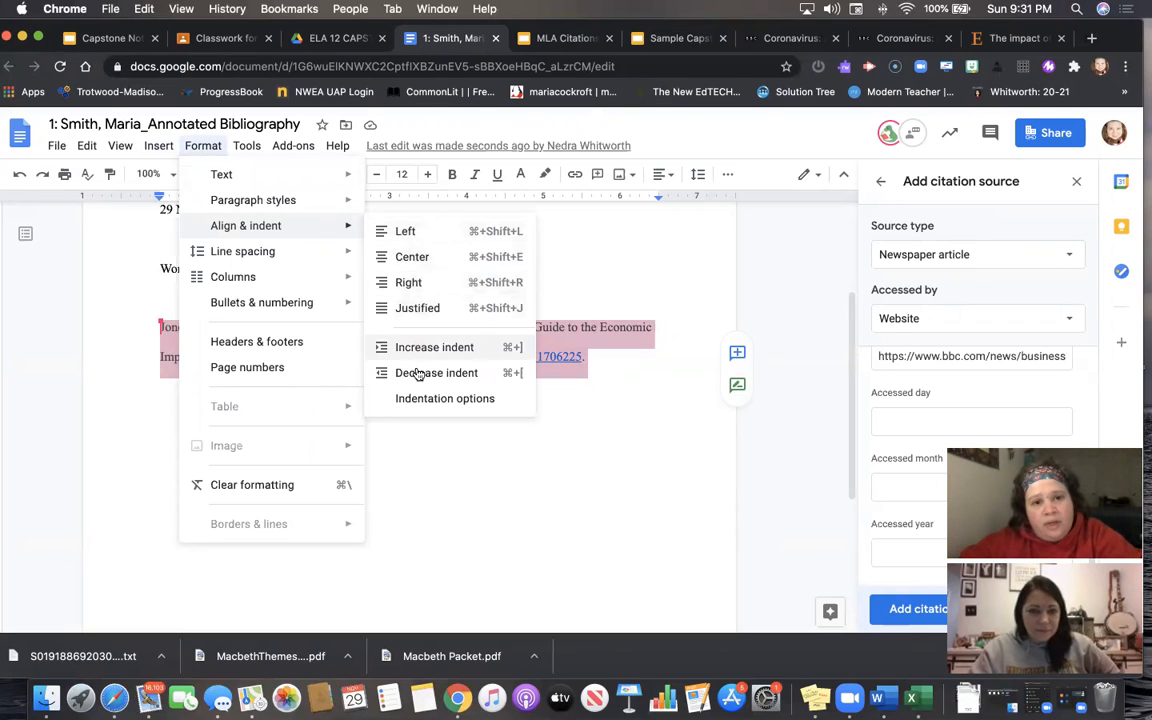
click(421, 400)
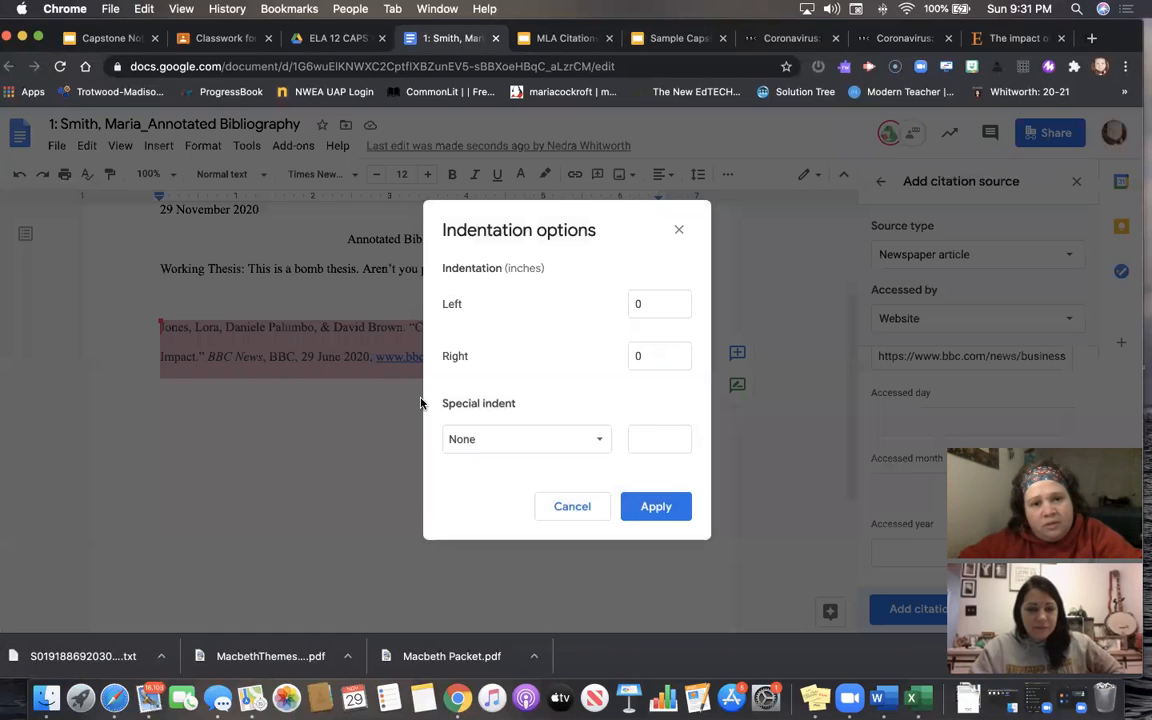
click(488, 440)
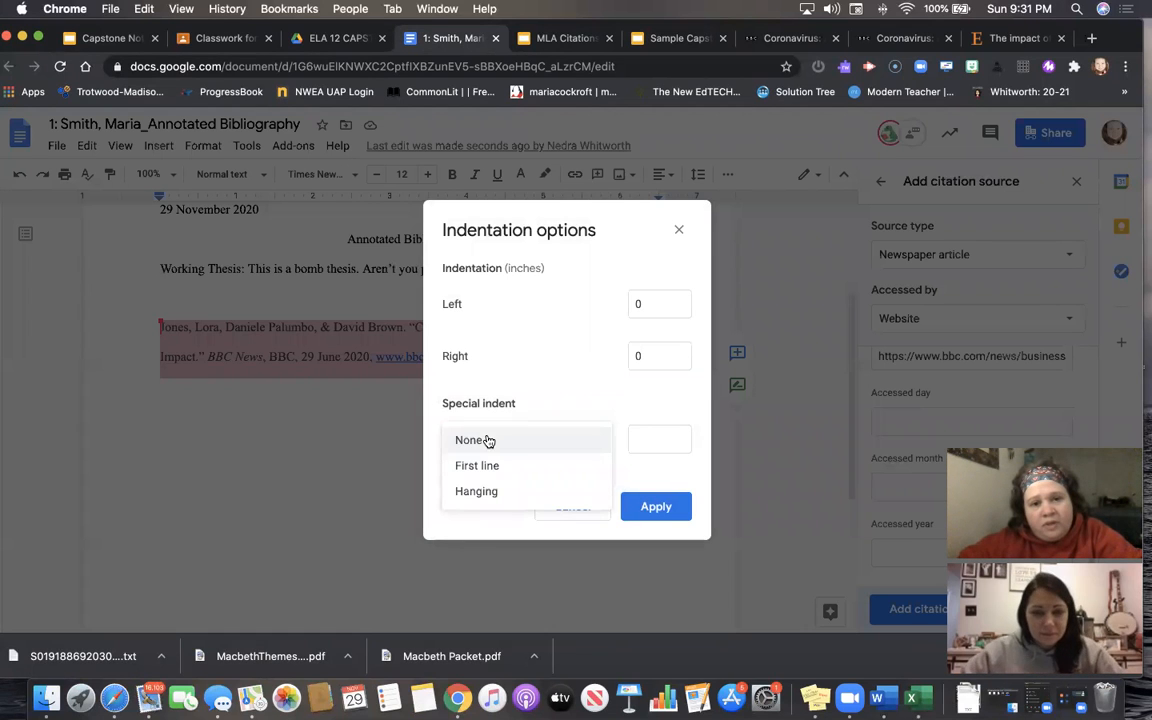
click(477, 491)
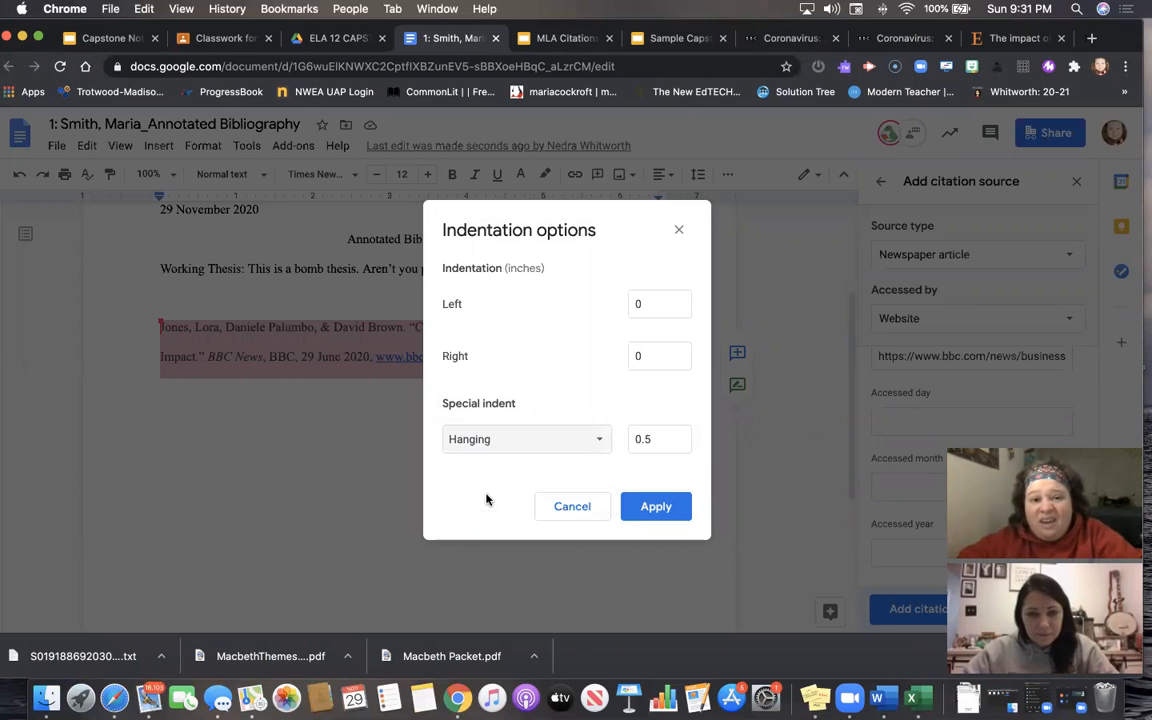
click(656, 506)
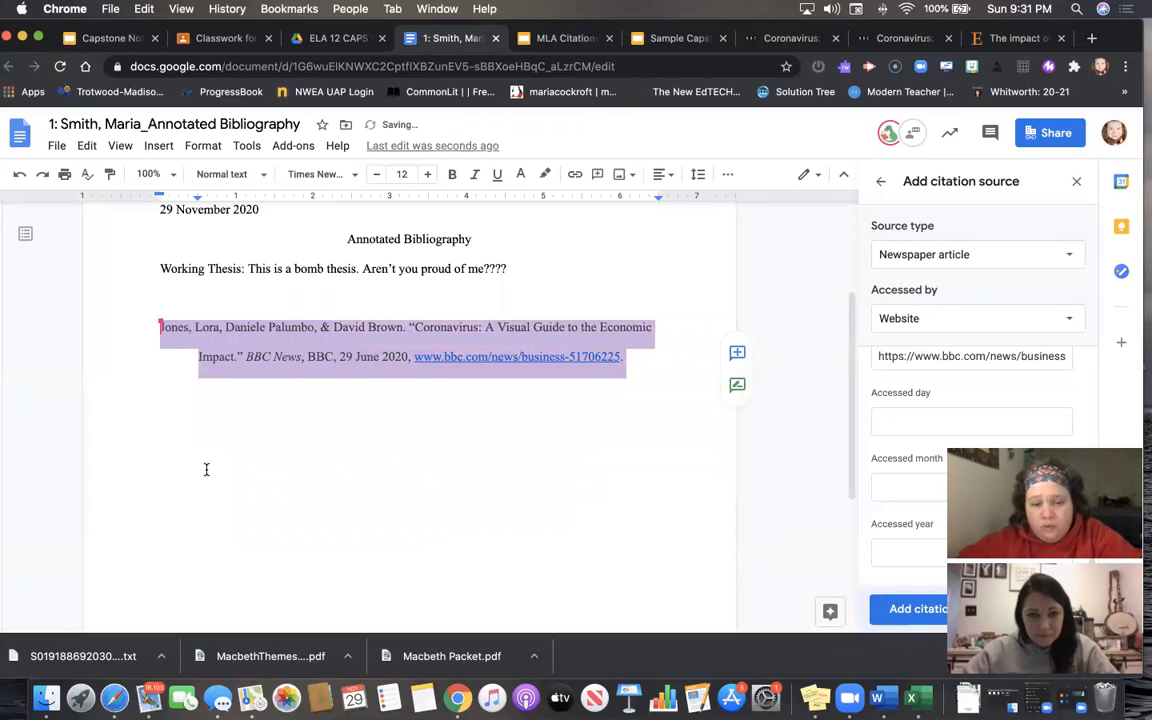
click(227, 447)
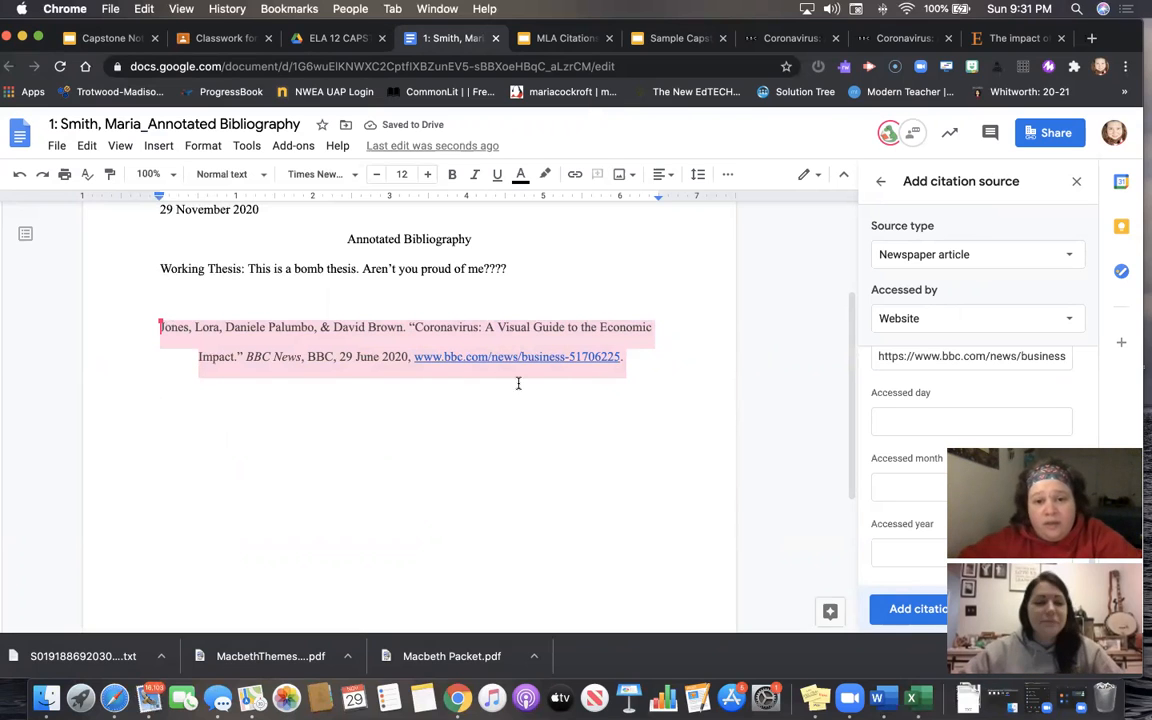
key(super+z)
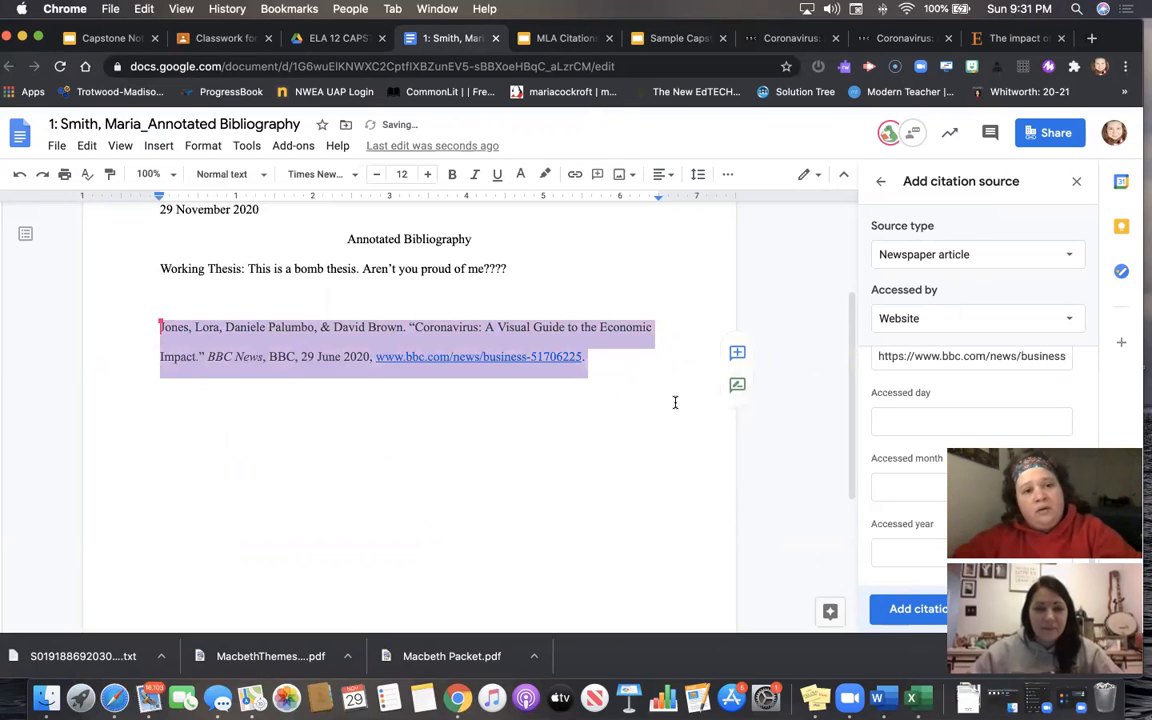
- Delete the blank line directly below the BBC citation
click(586, 332)
double_click(640, 409)
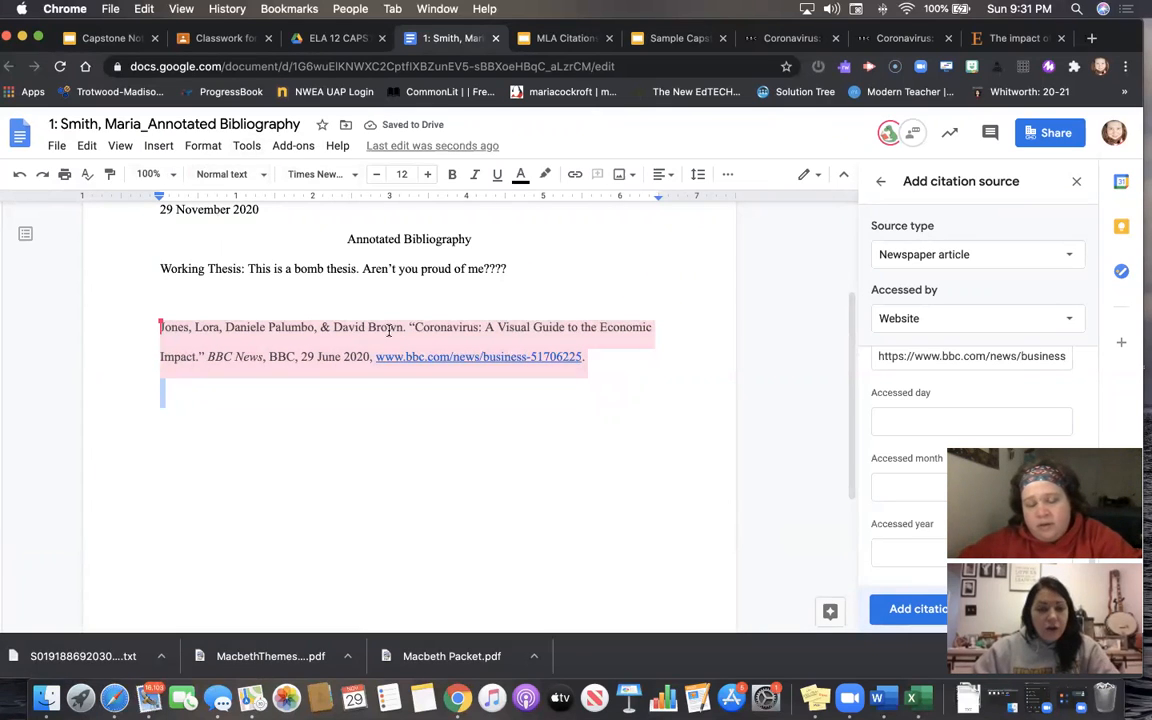
key(BackSpace)
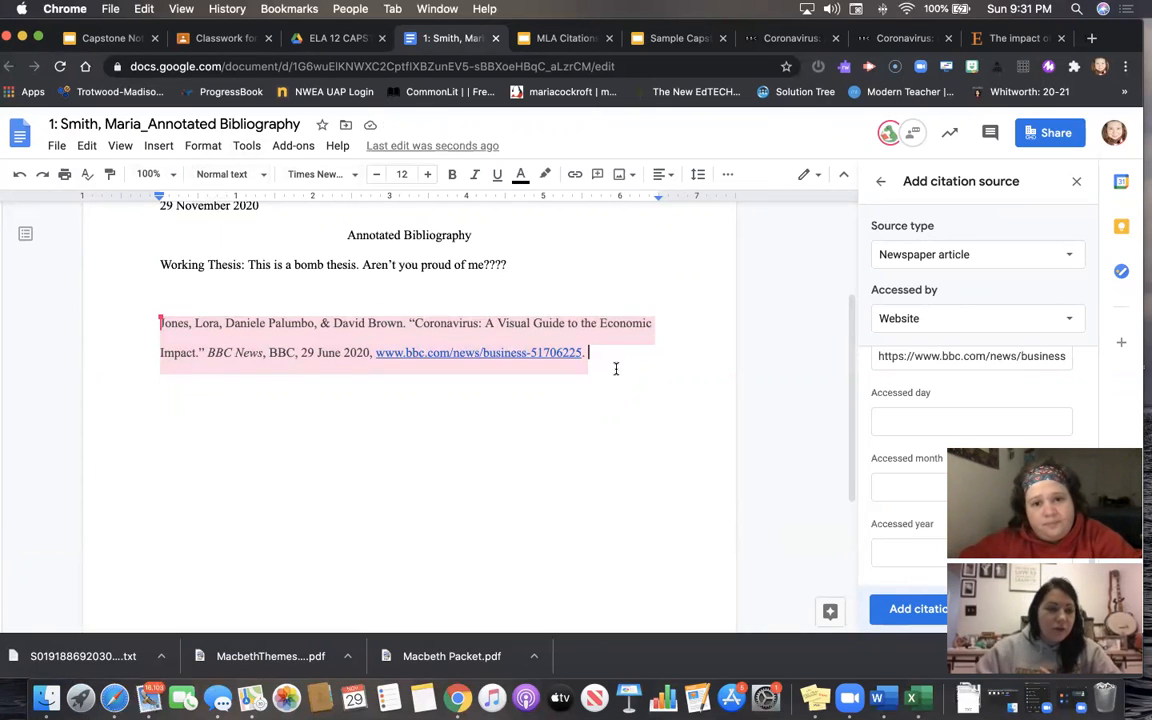
- Give the BBC citation a hanging indent by moving its left indent to 0.5 inches and returning the first line indent to the margin
drag(604, 366, 123, 307)
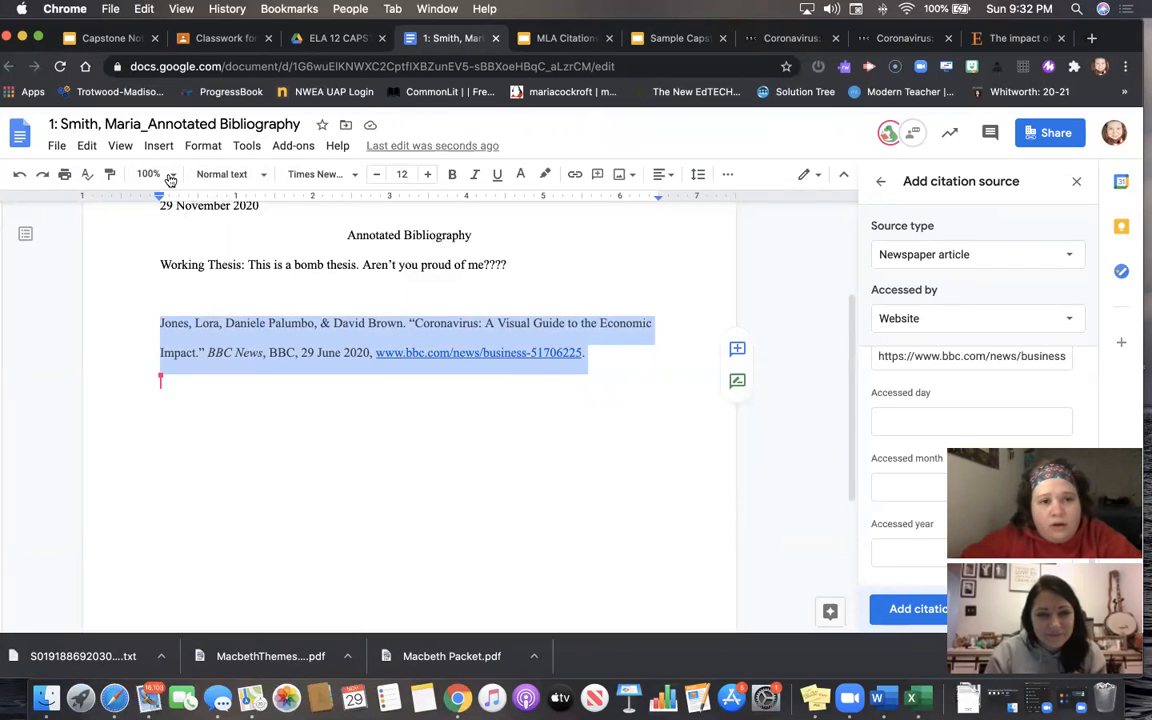
drag(158, 200, 198, 201)
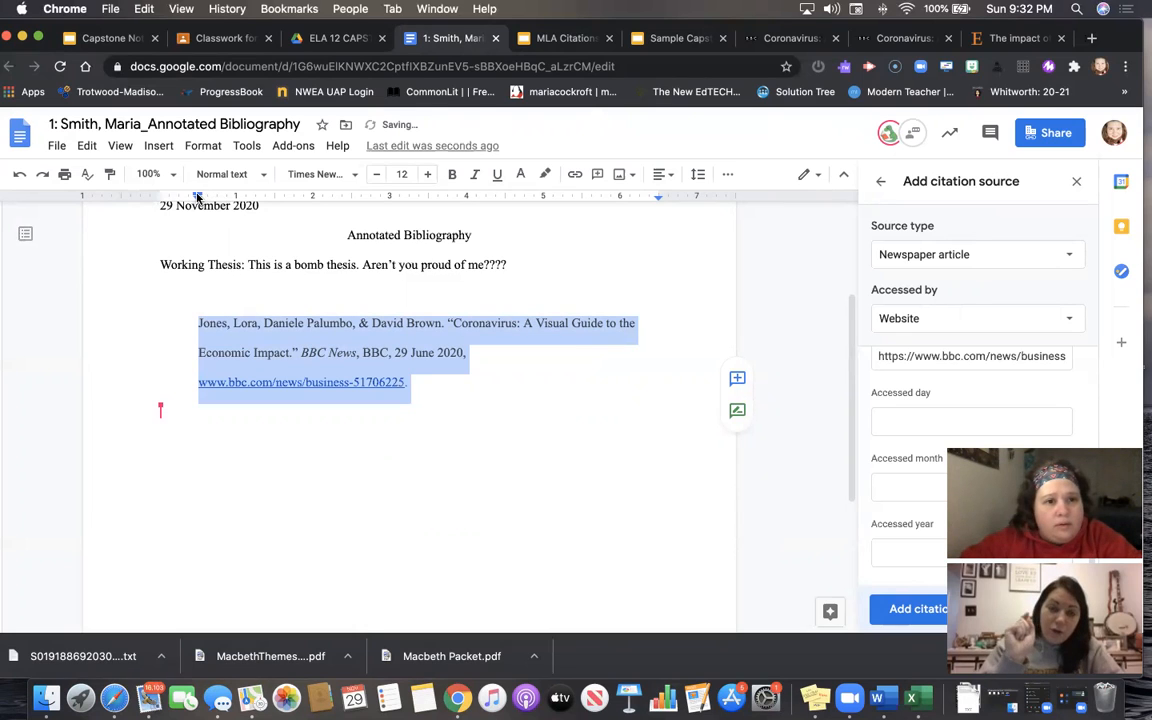
drag(198, 197, 159, 197)
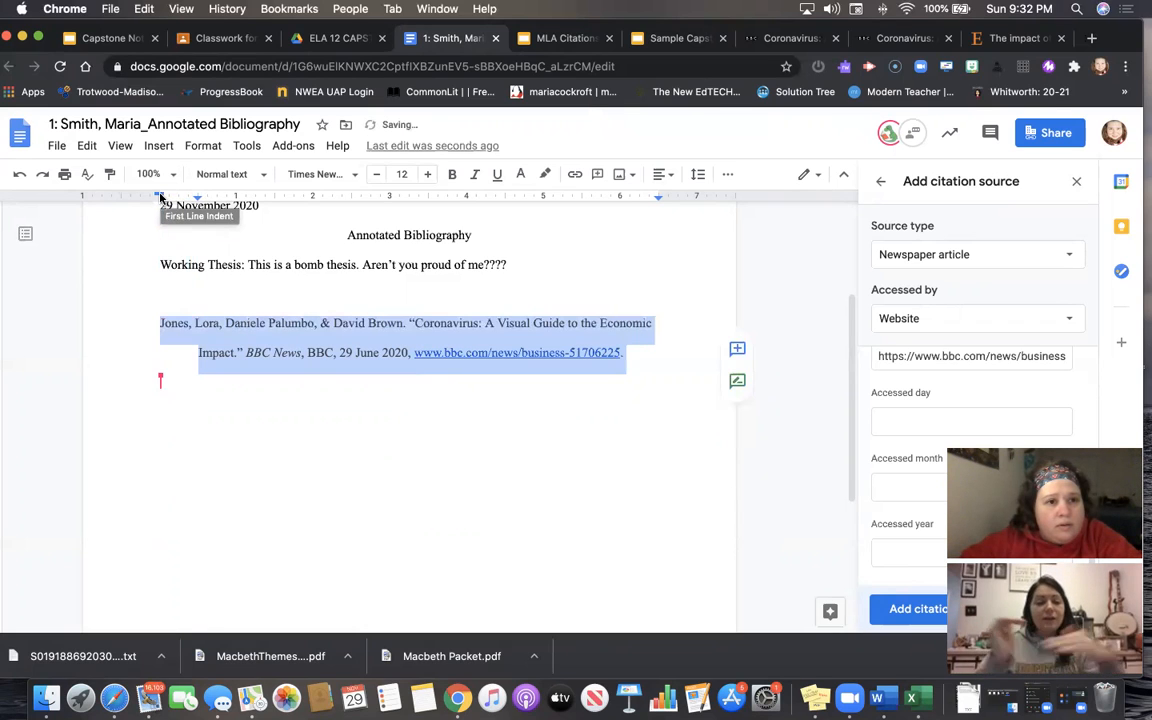
- Start a new line below the BBC citation and paste in the objective summary copied from the Source 8 slide of the sample capstone notebook
click(237, 391)
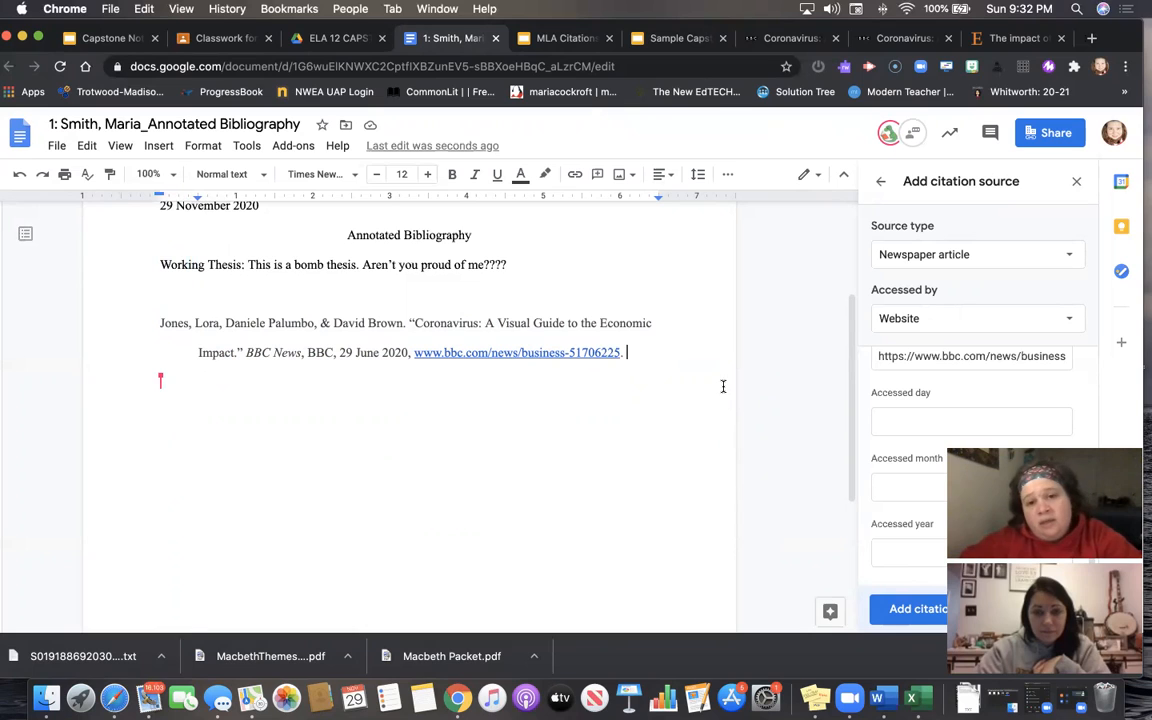
key(Return)
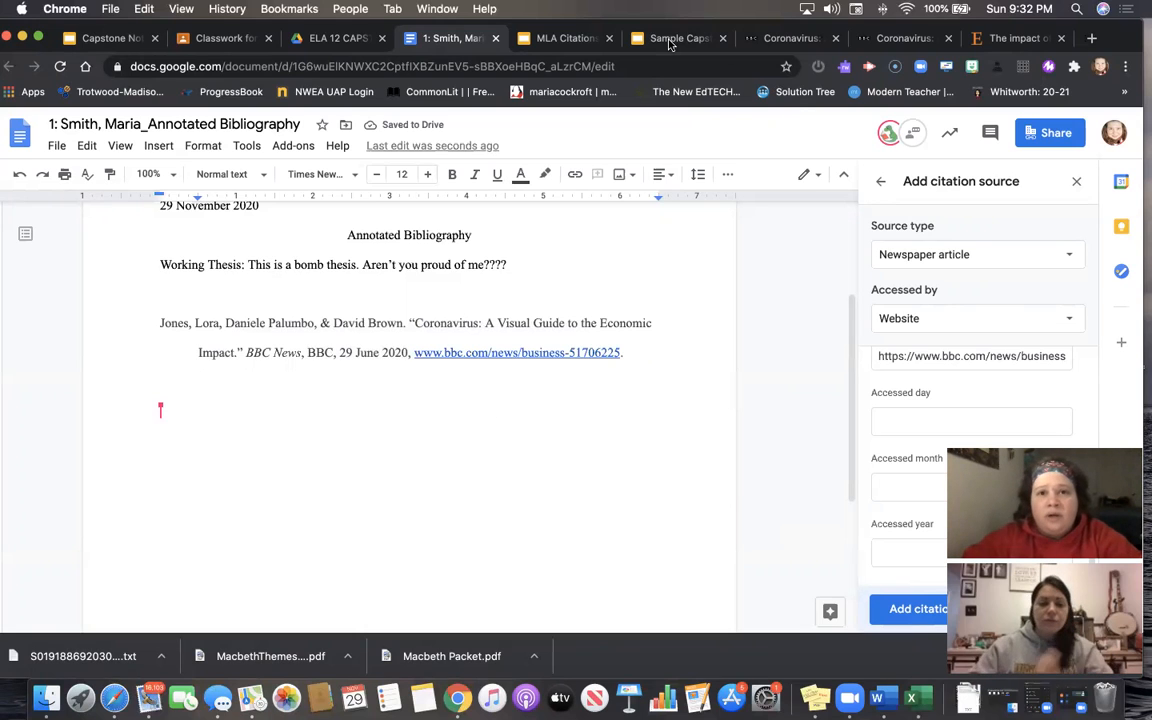
click(669, 40)
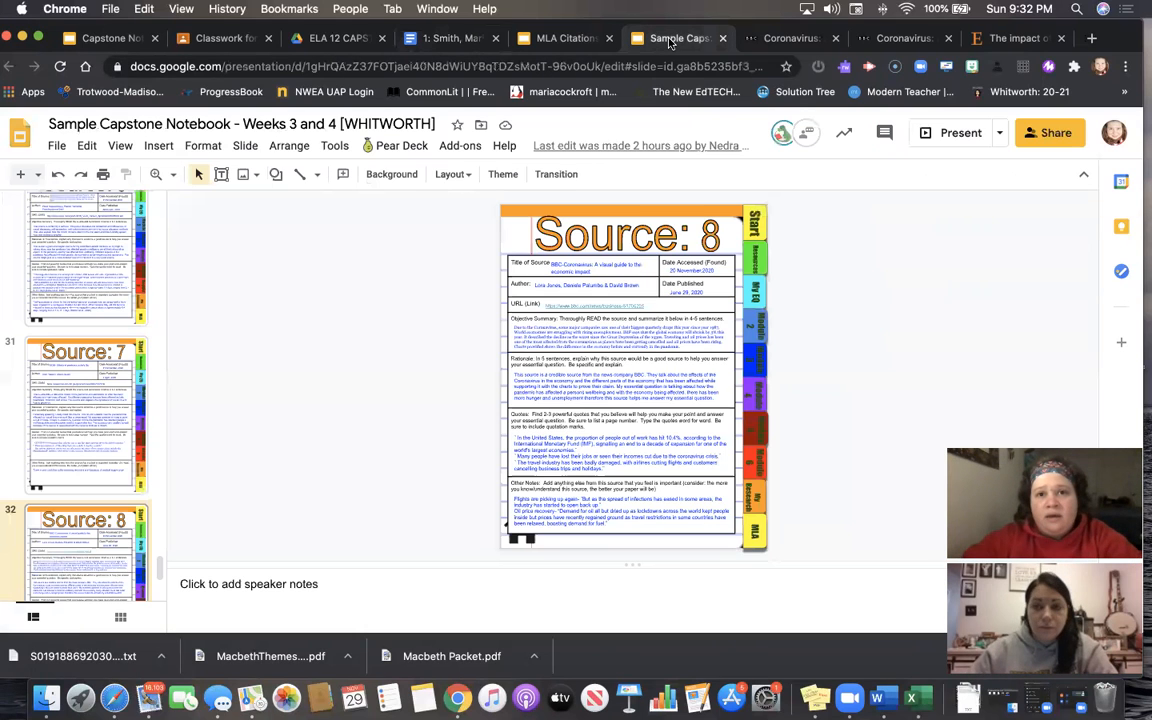
click(515, 328)
drag(690, 341, 512, 327)
key(super+c)
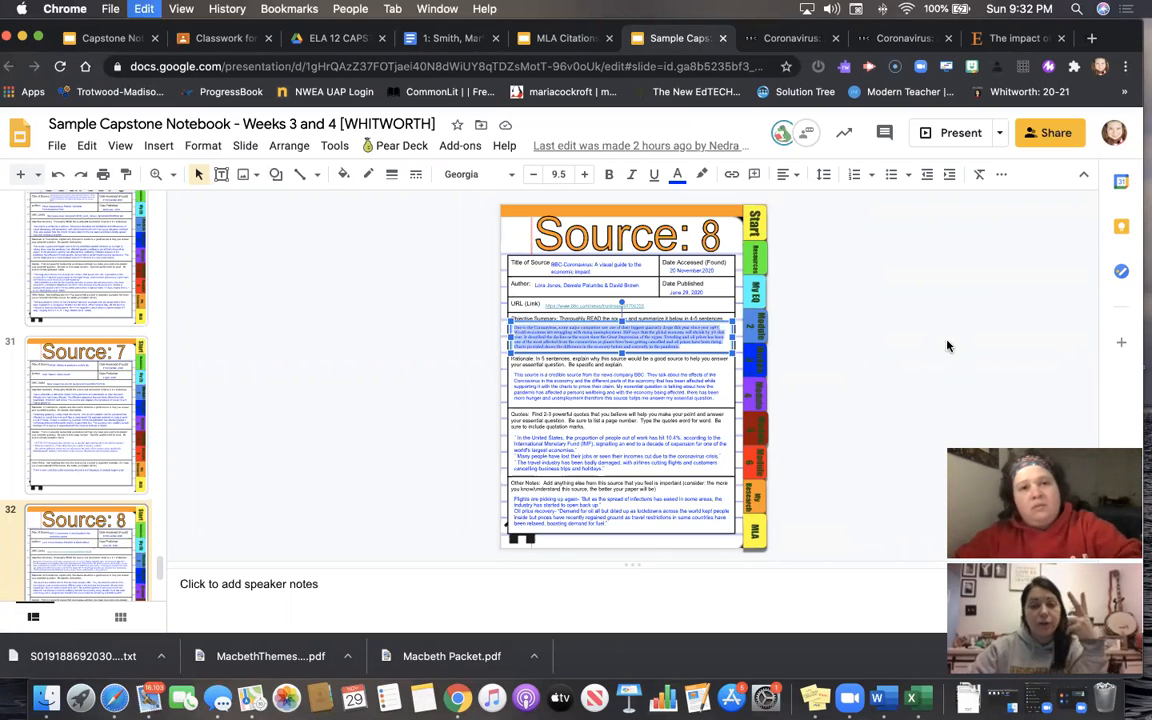
click(440, 38)
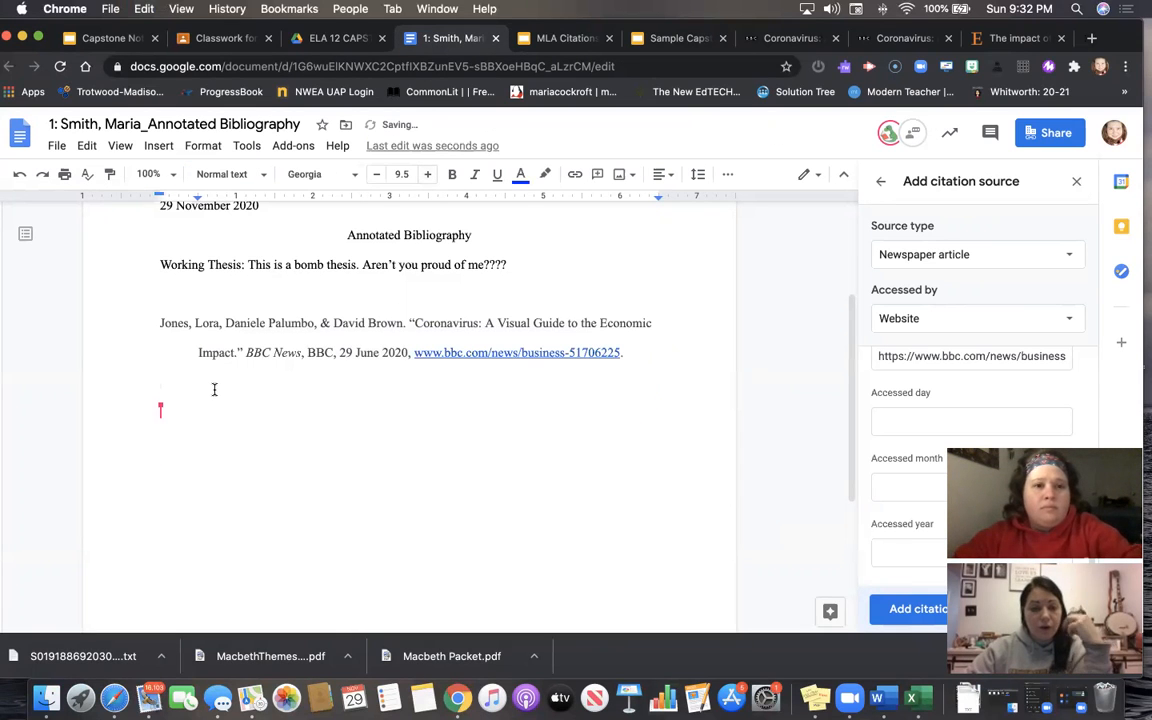
key(super+v)
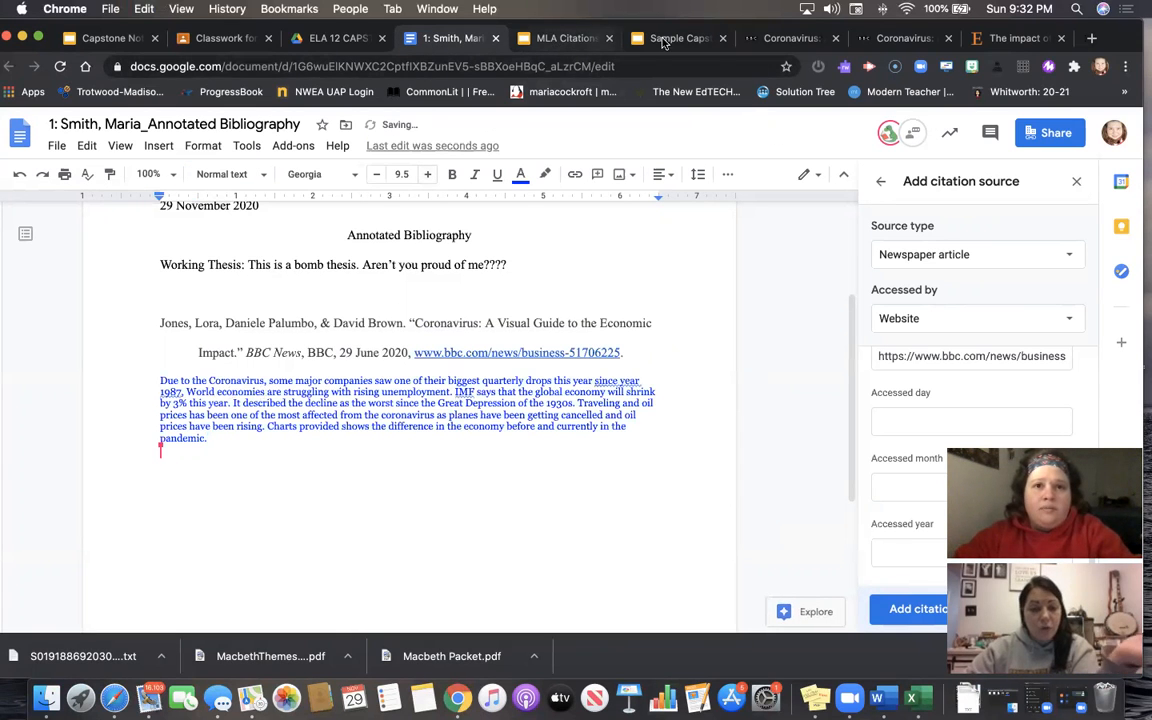
- Copy the rationale text from the Source 8 slide of the sample capstone notebook and paste it after the summary in the annotated bibliography
click(670, 38)
click(694, 395)
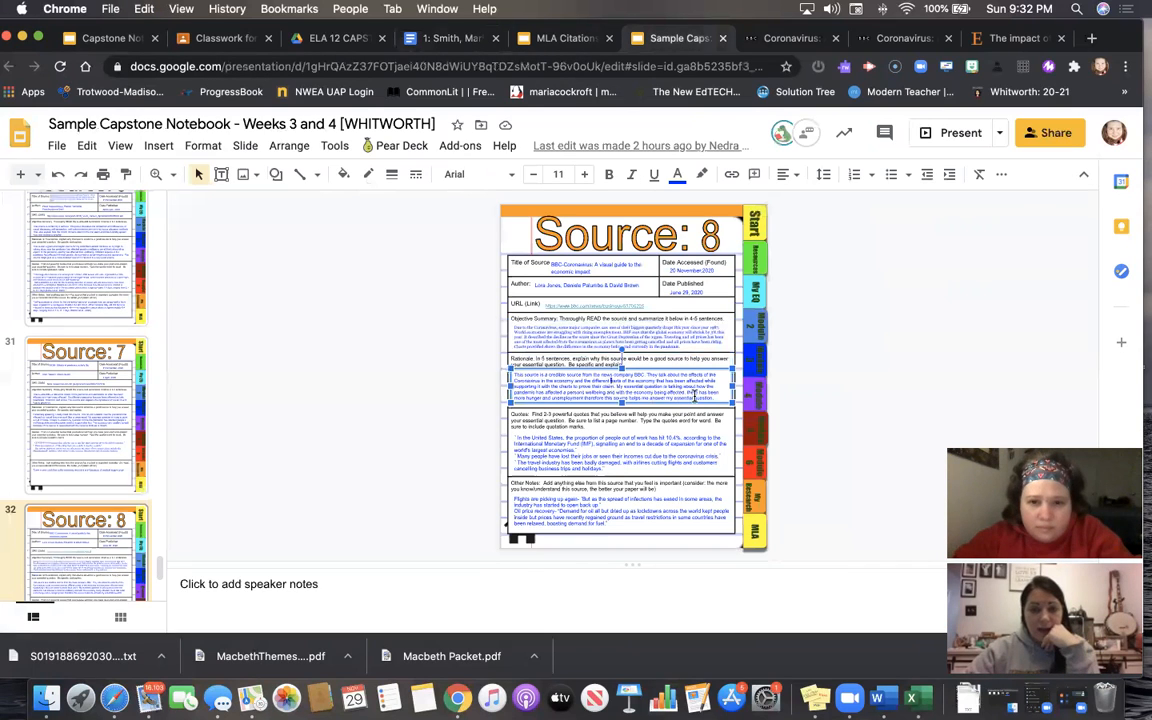
drag(717, 396, 512, 374)
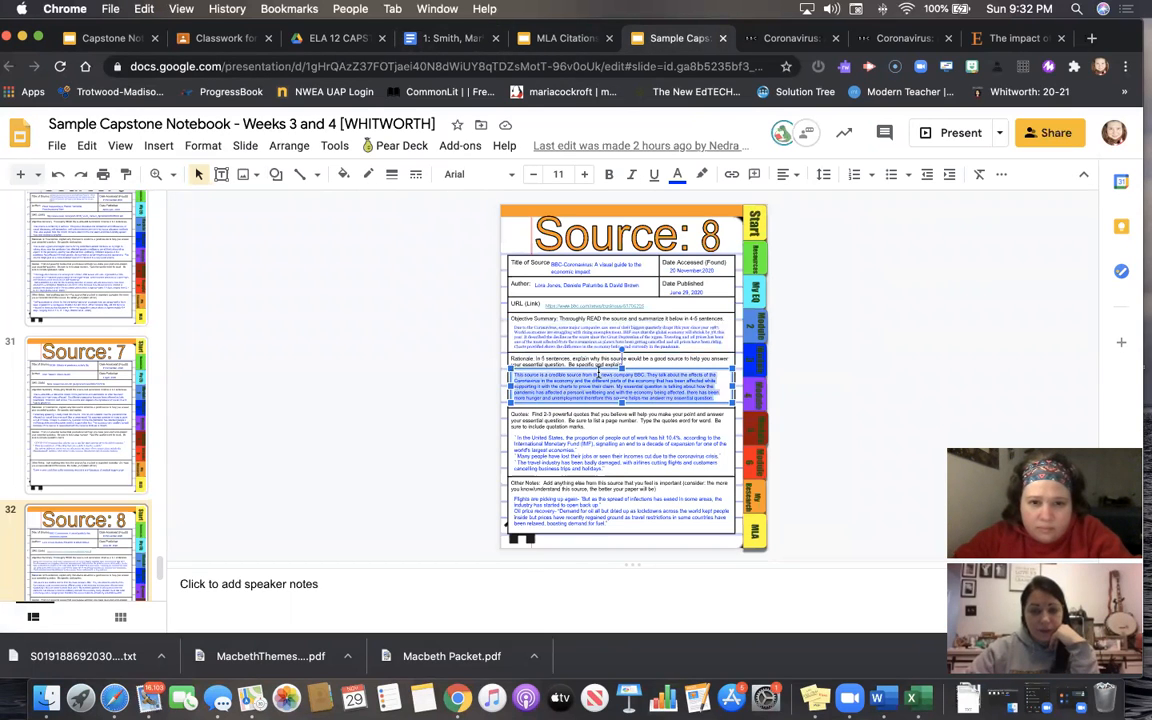
click(560, 38)
click(427, 40)
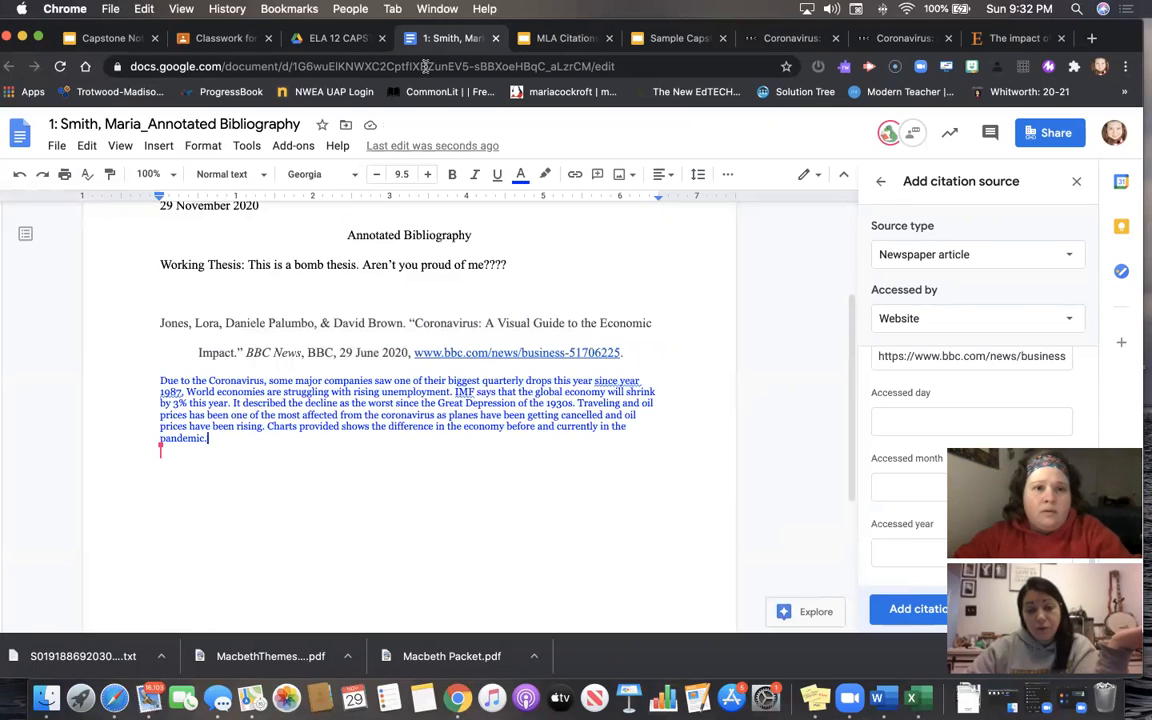
double_click(227, 439)
click(224, 439)
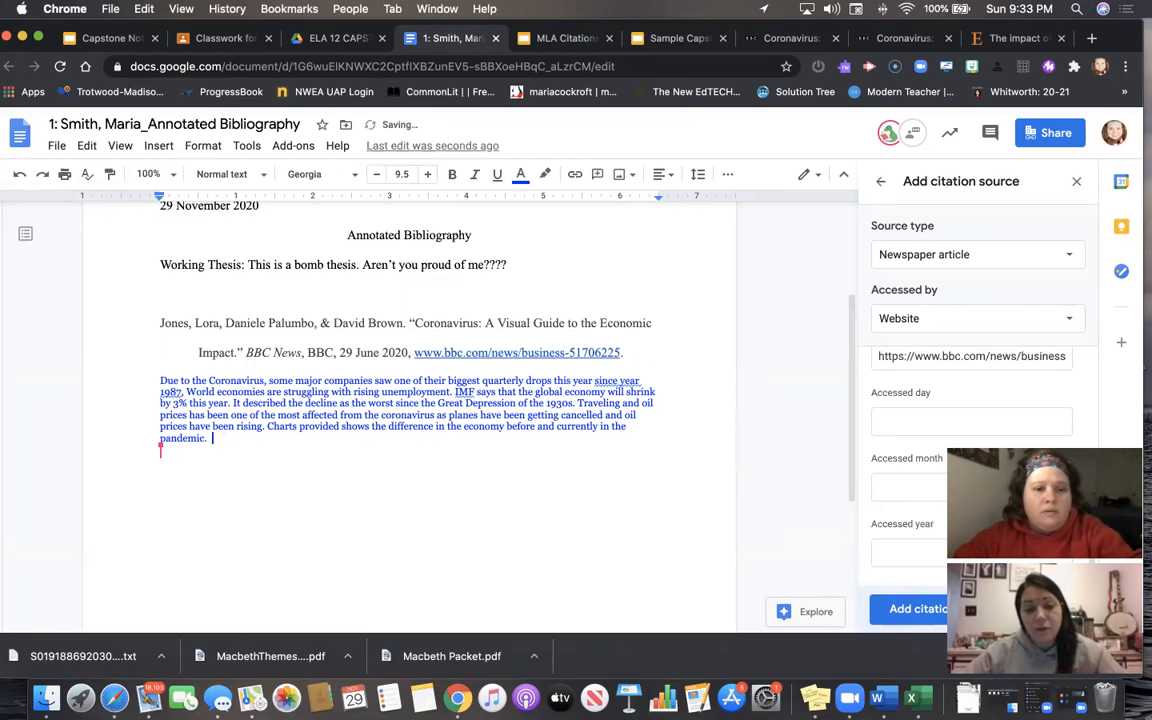
key(super+v)
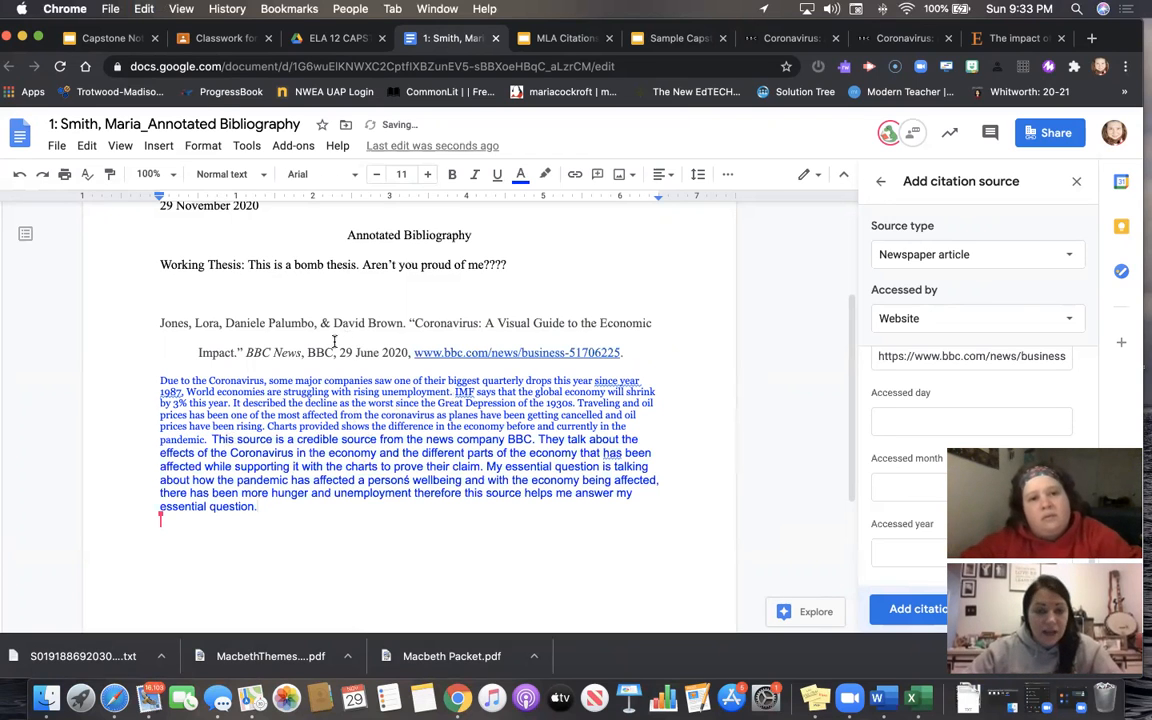
- Delete the blank line between the working thesis and the BBC citation
drag(258, 506, 136, 368)
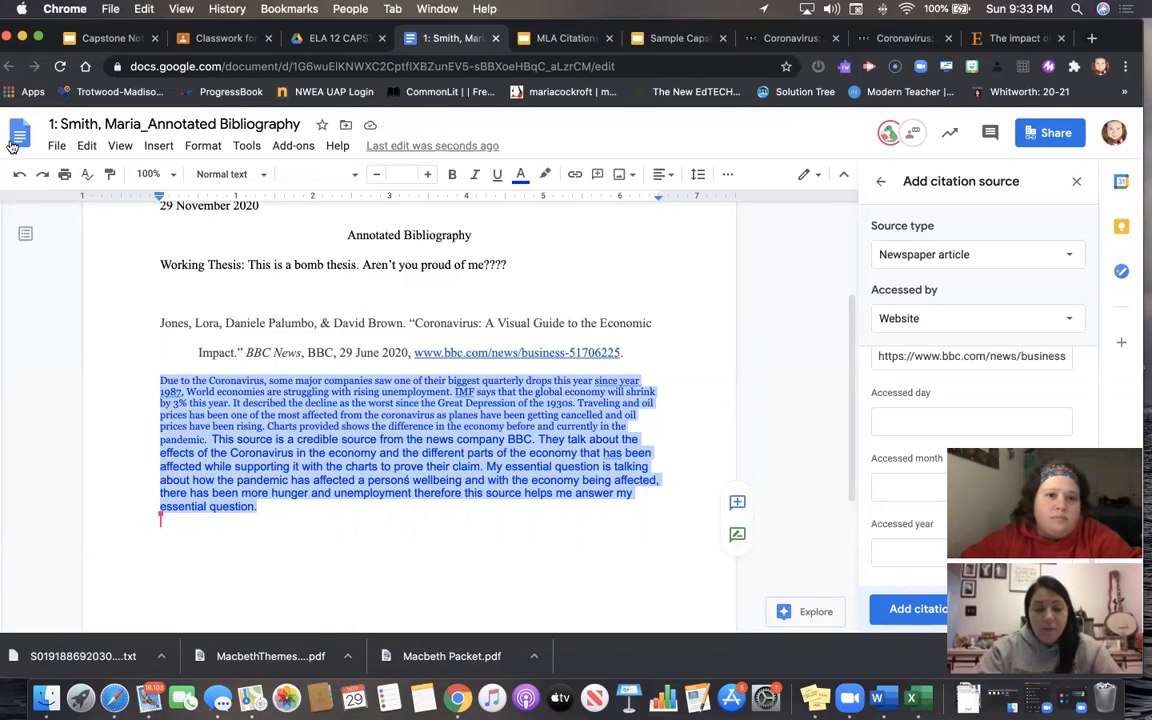
click(185, 301)
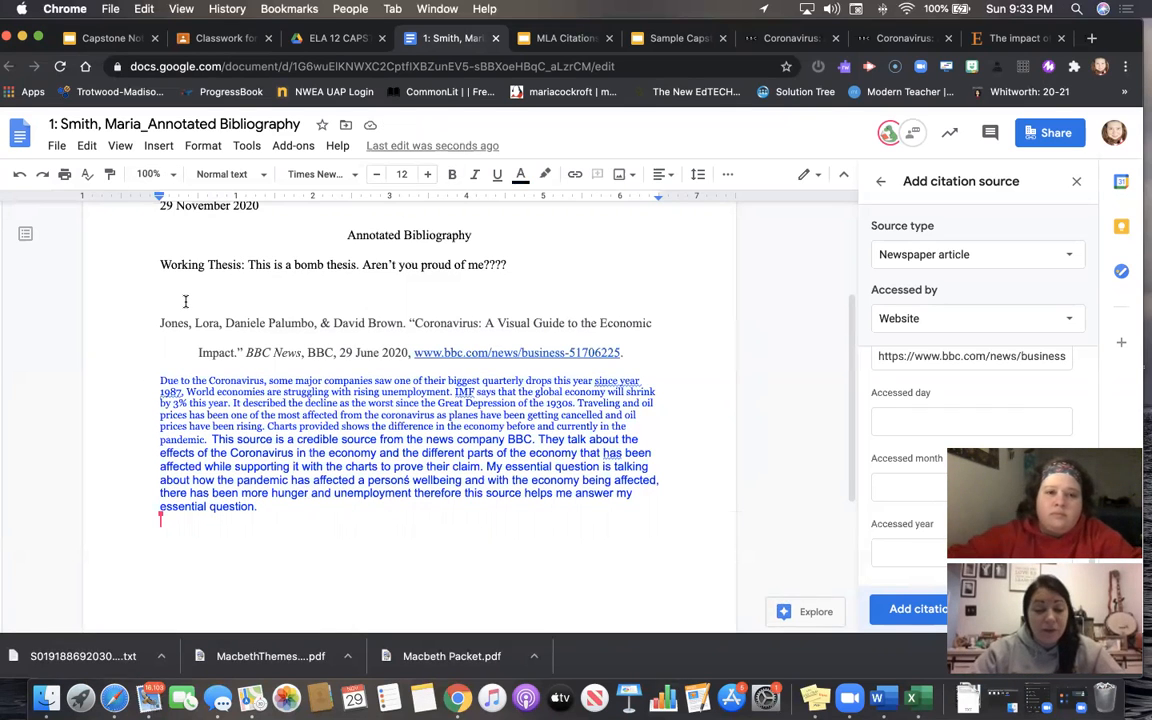
key(BackSpace)
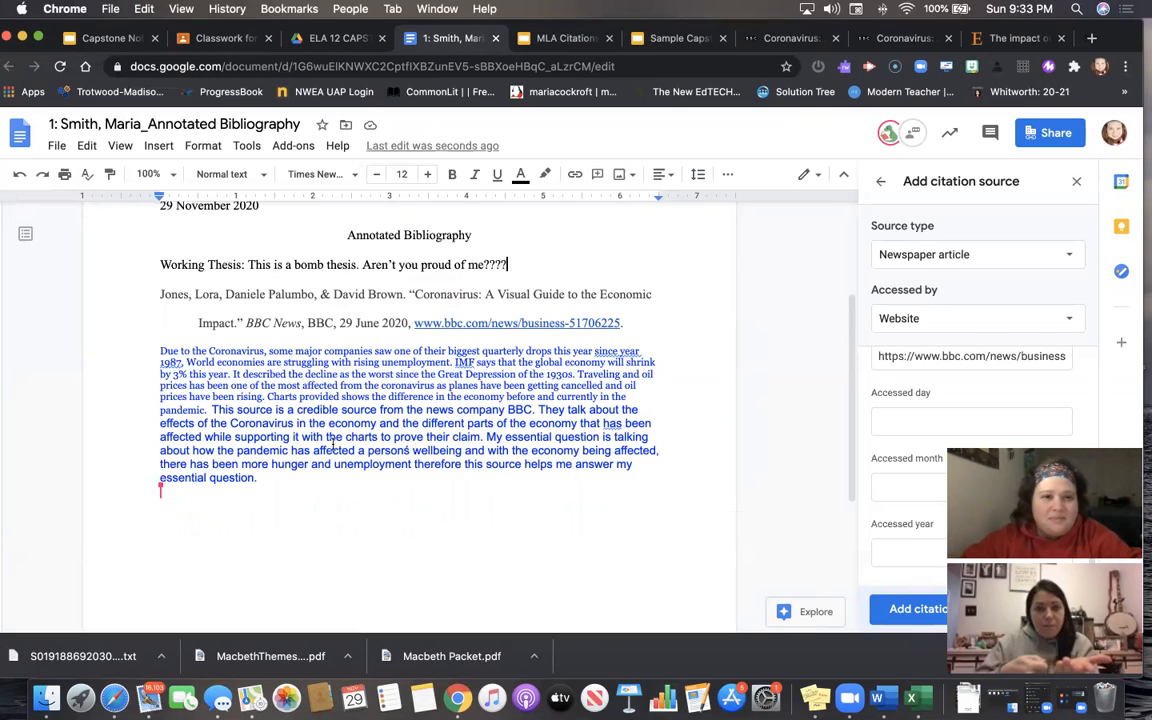
- Format the whole annotation paragraph below the BBC citation in black 12-point Times New Roman
drag(283, 481, 167, 374)
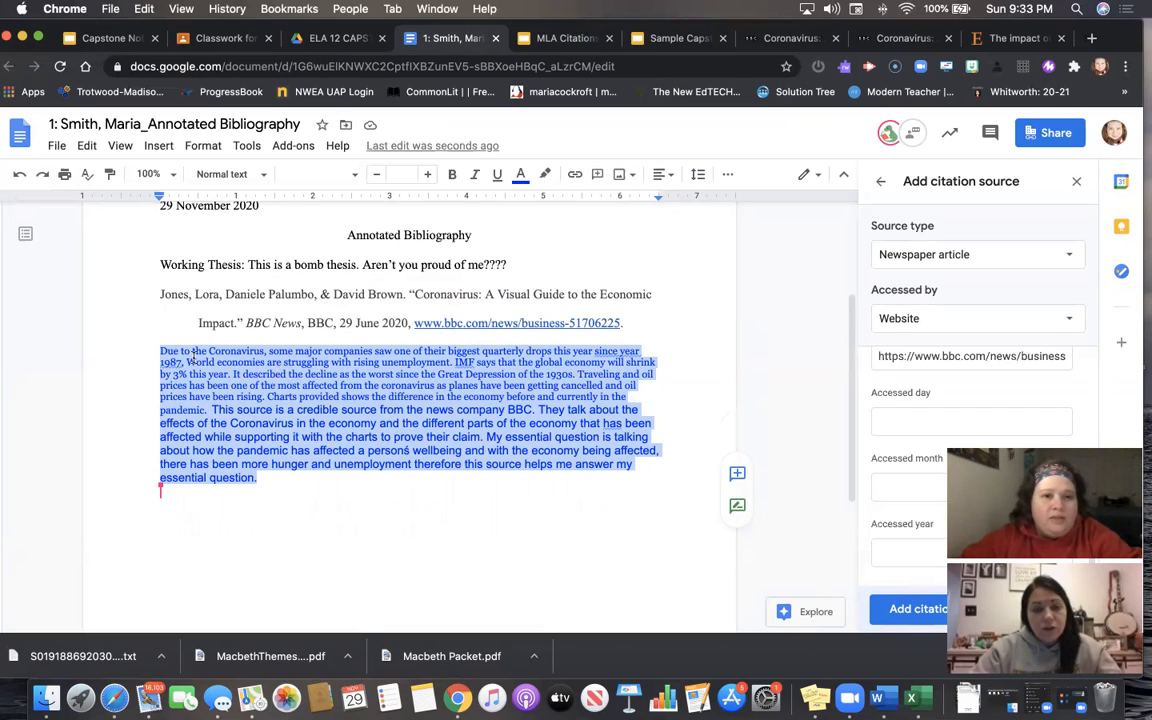
click(354, 180)
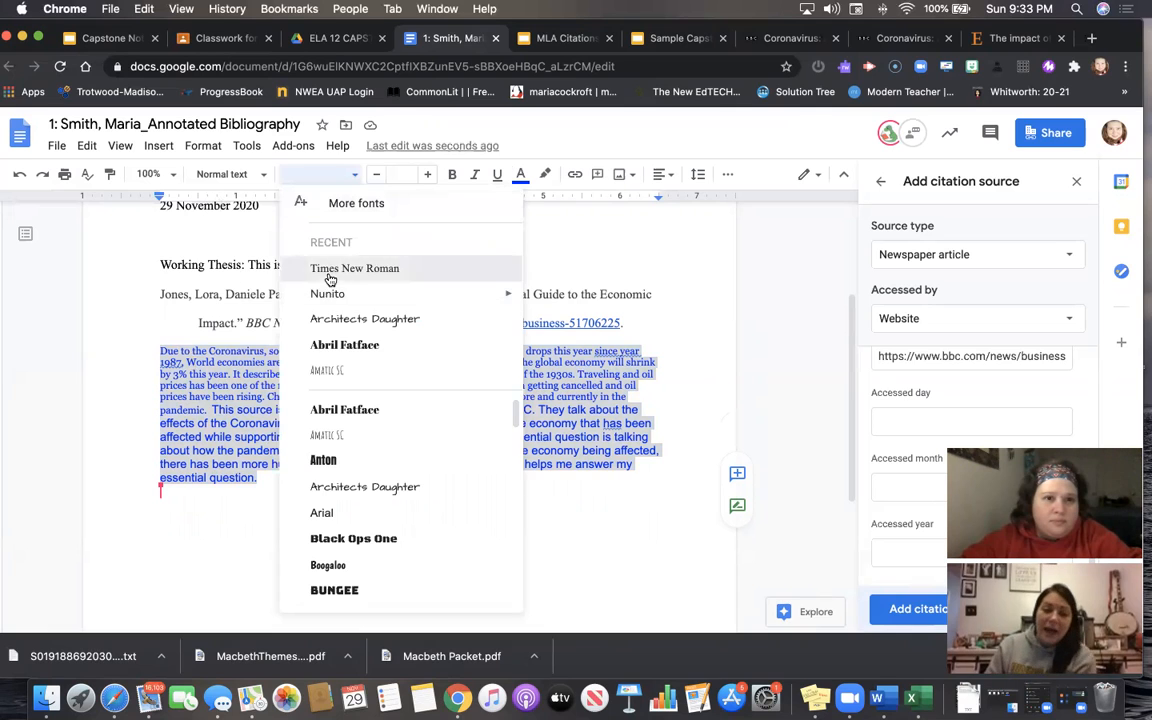
click(326, 270)
click(520, 176)
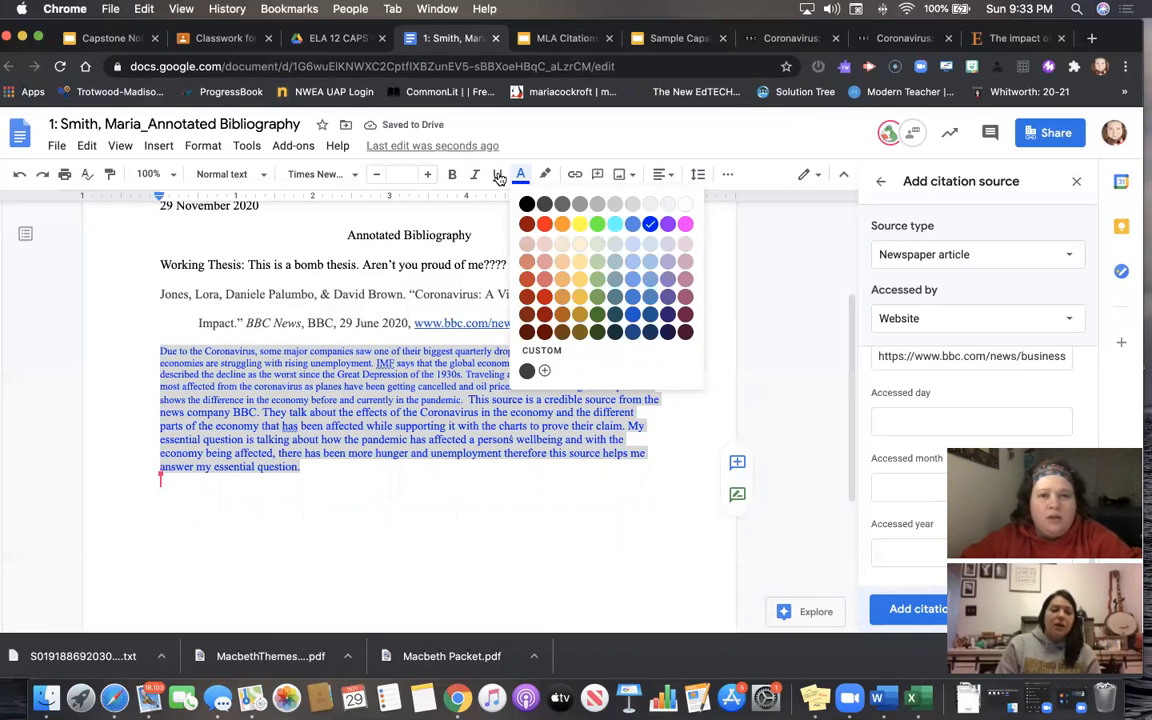
click(526, 205)
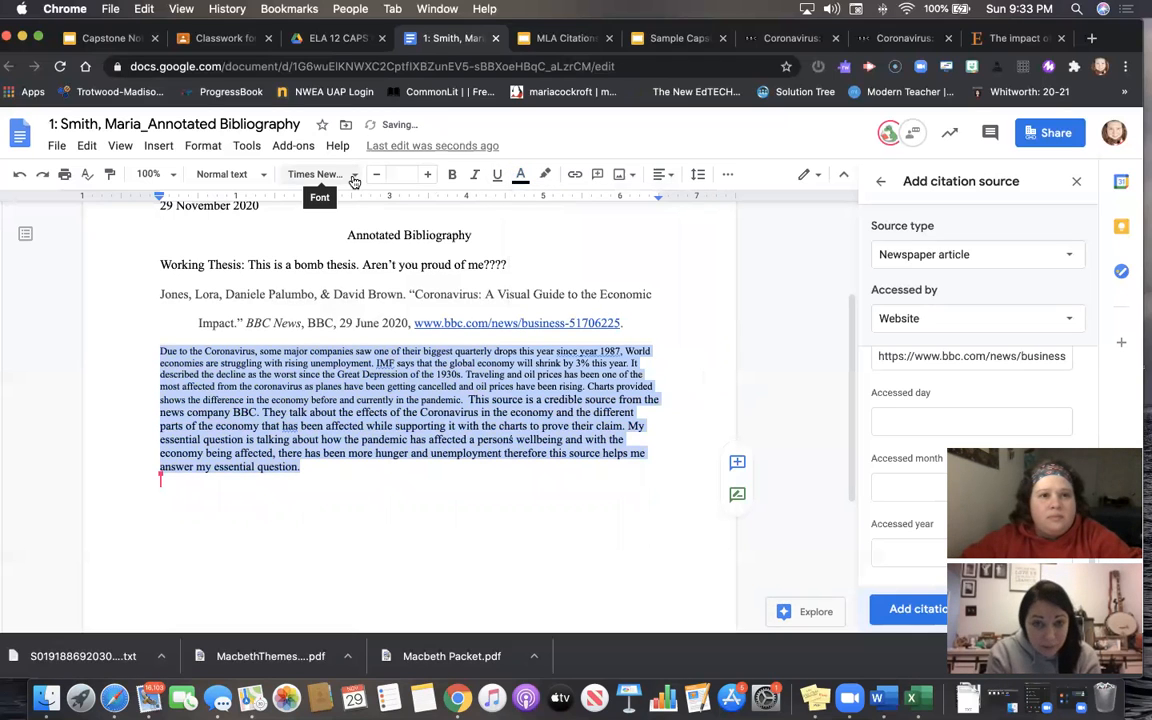
click(399, 175)
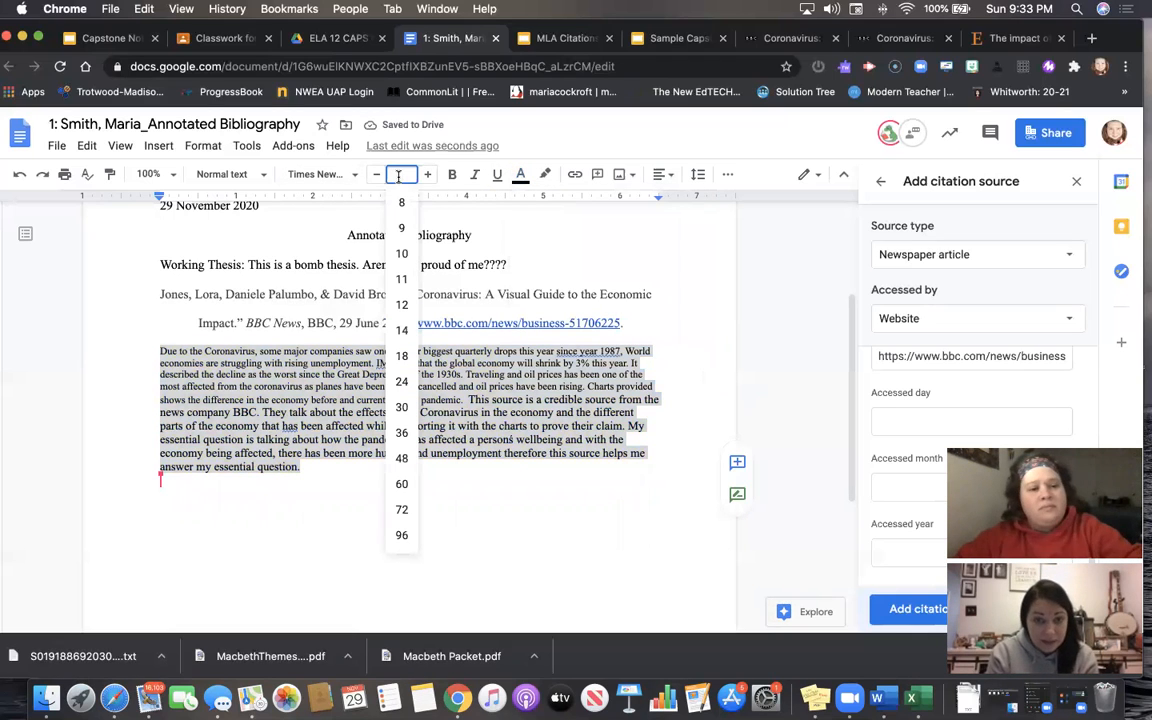
click(401, 304)
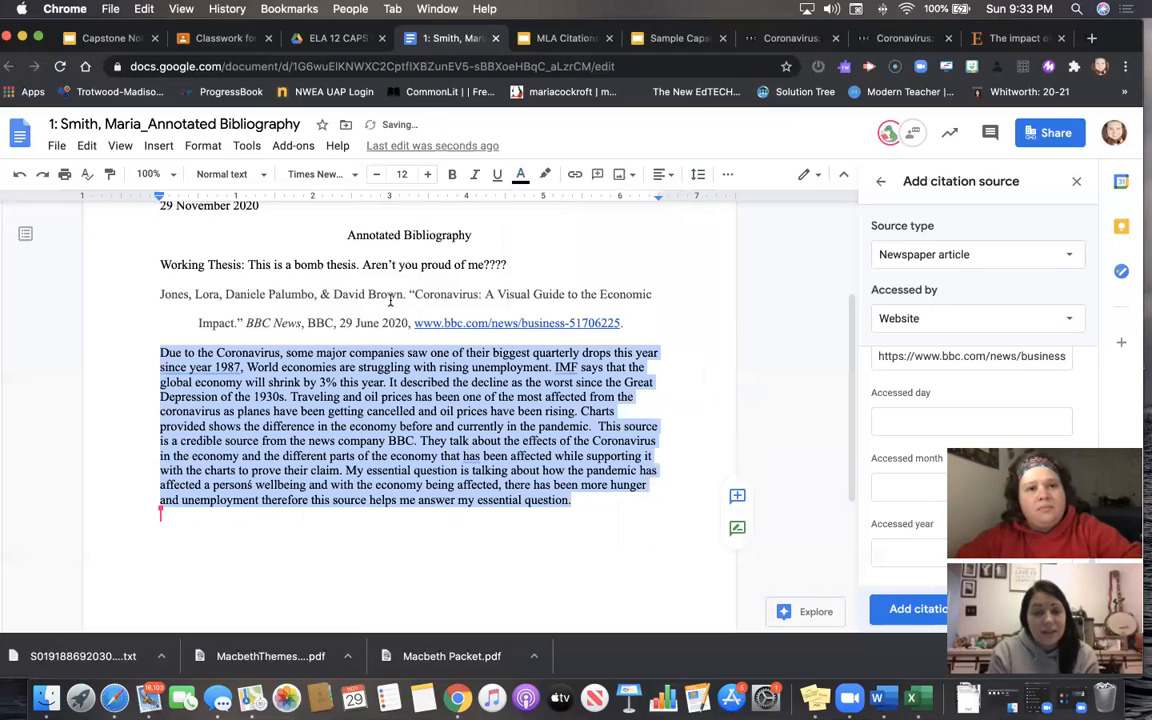
- Set the annotation paragraph's line spacing to double
click(662, 174)
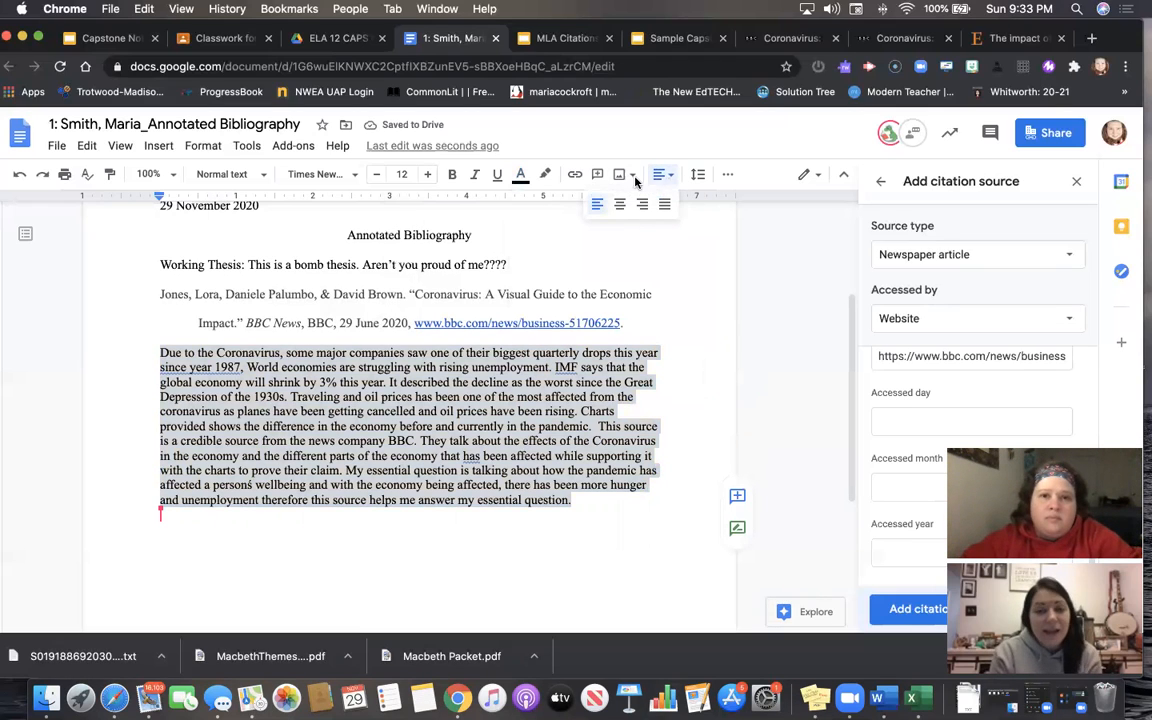
click(698, 174)
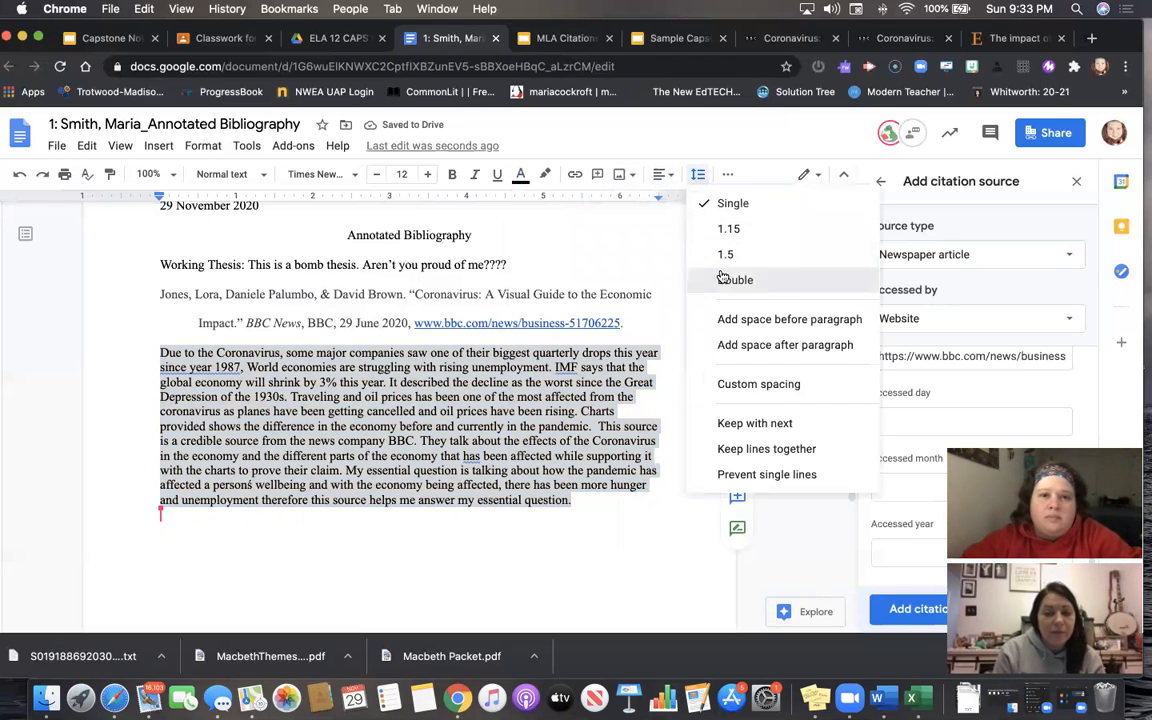
click(735, 279)
scroll(329, 444, down, 3)
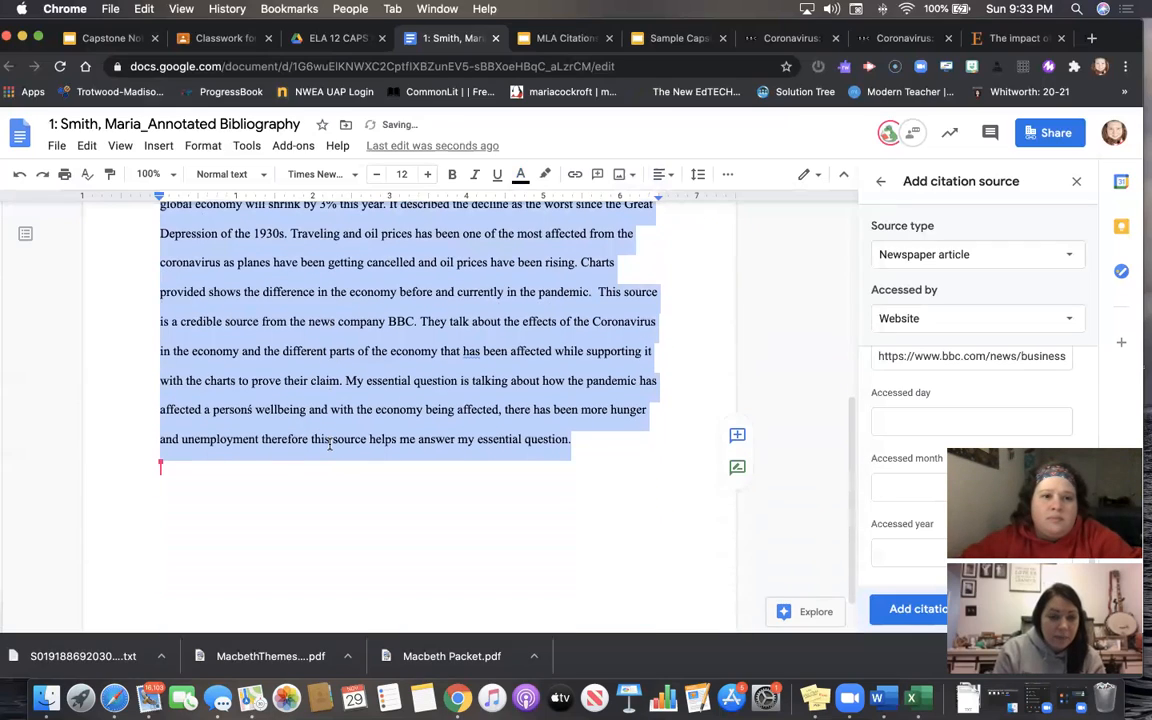
scroll(258, 398, up, 3)
scroll(294, 355, down, 1)
scroll(250, 353, up, 2)
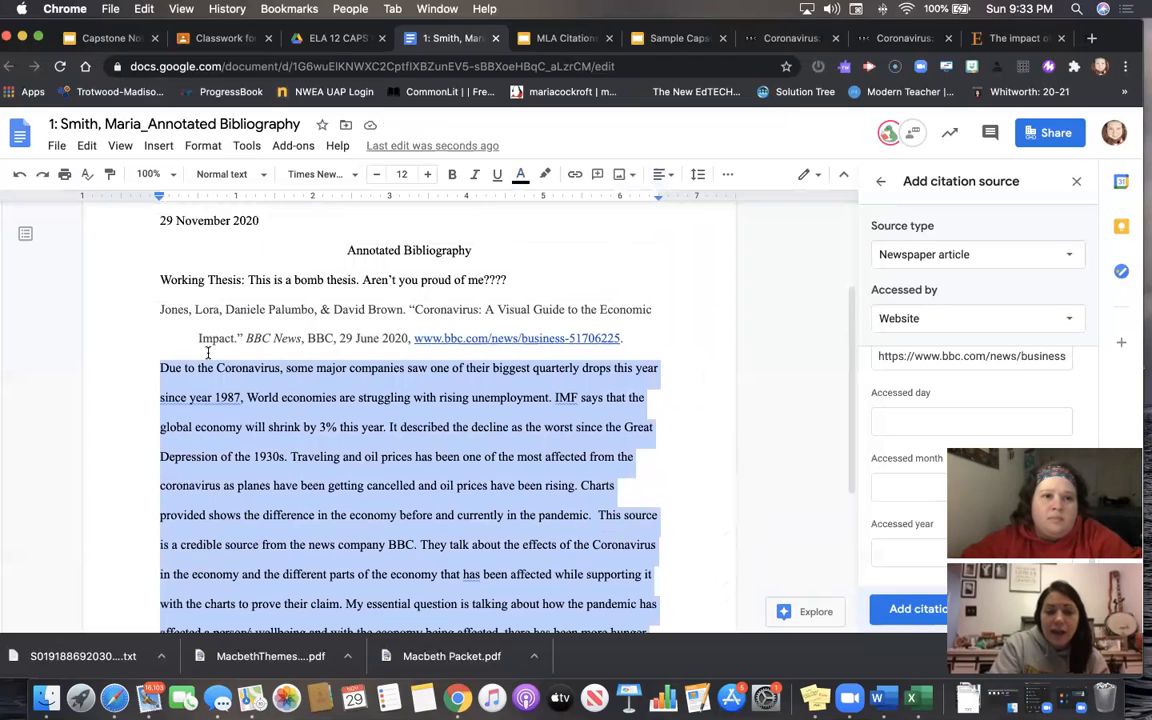
- Indent the whole annotation paragraph 0.5 inches from the left margin so it lines up with the citation's hanging line
click(158, 368)
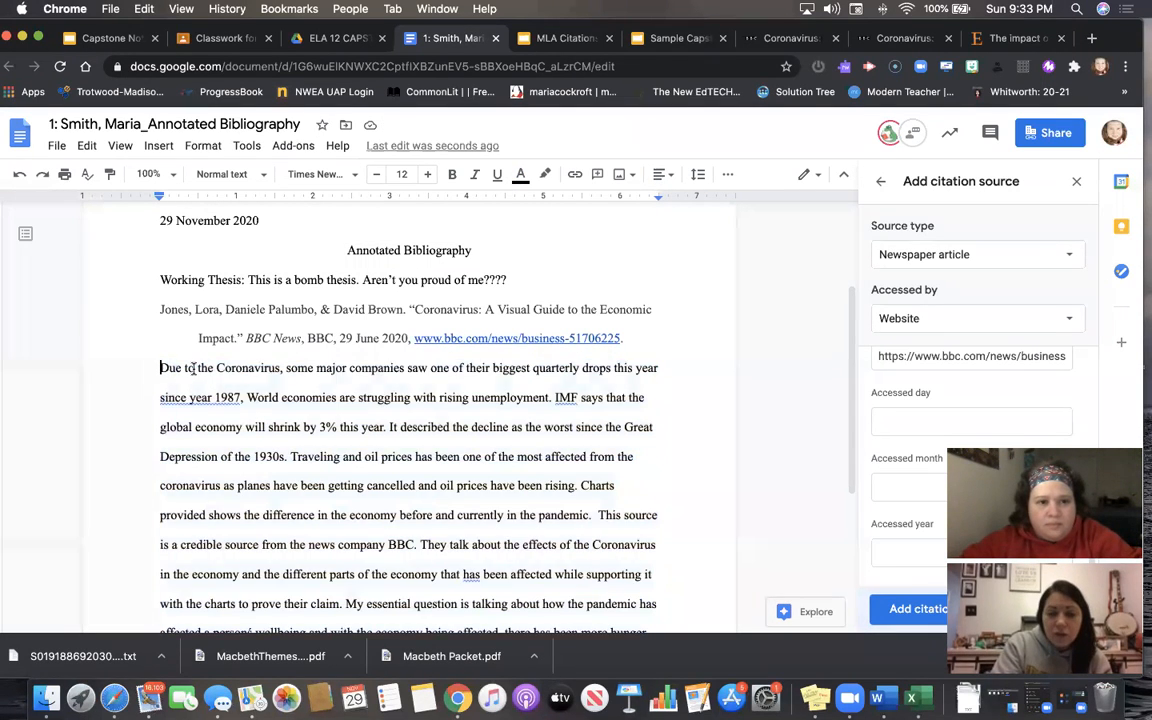
scroll(179, 321, down, 1)
drag(157, 298, 475, 601)
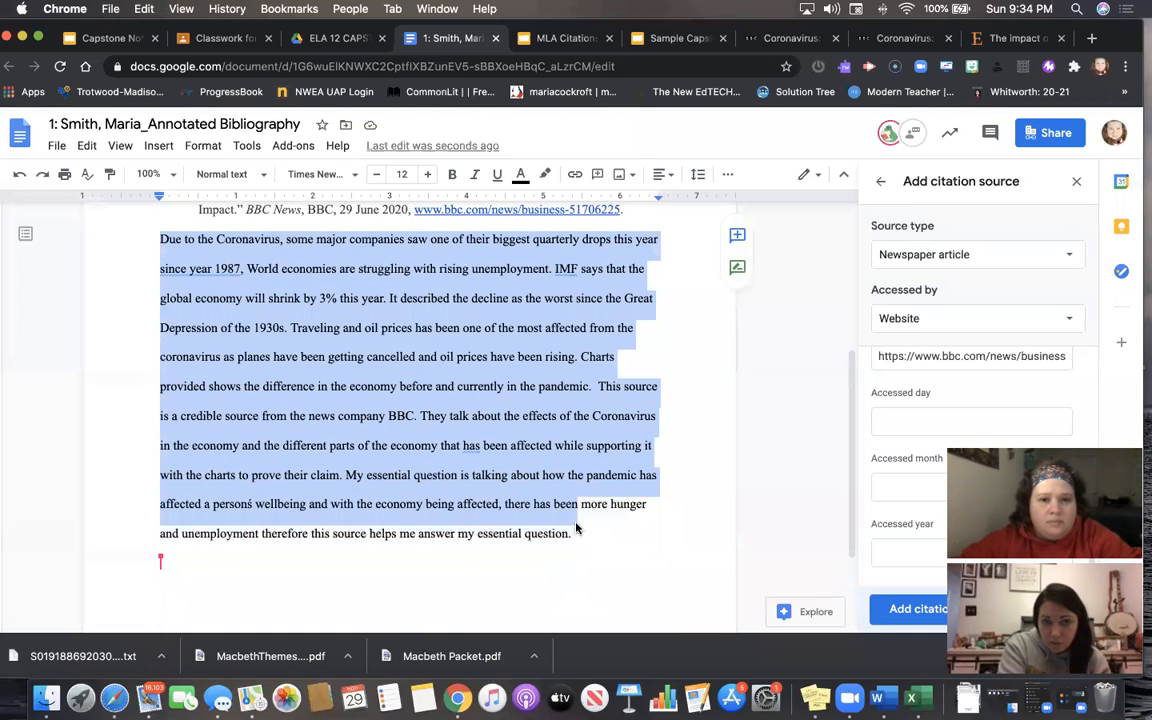
scroll(577, 525, down, 1)
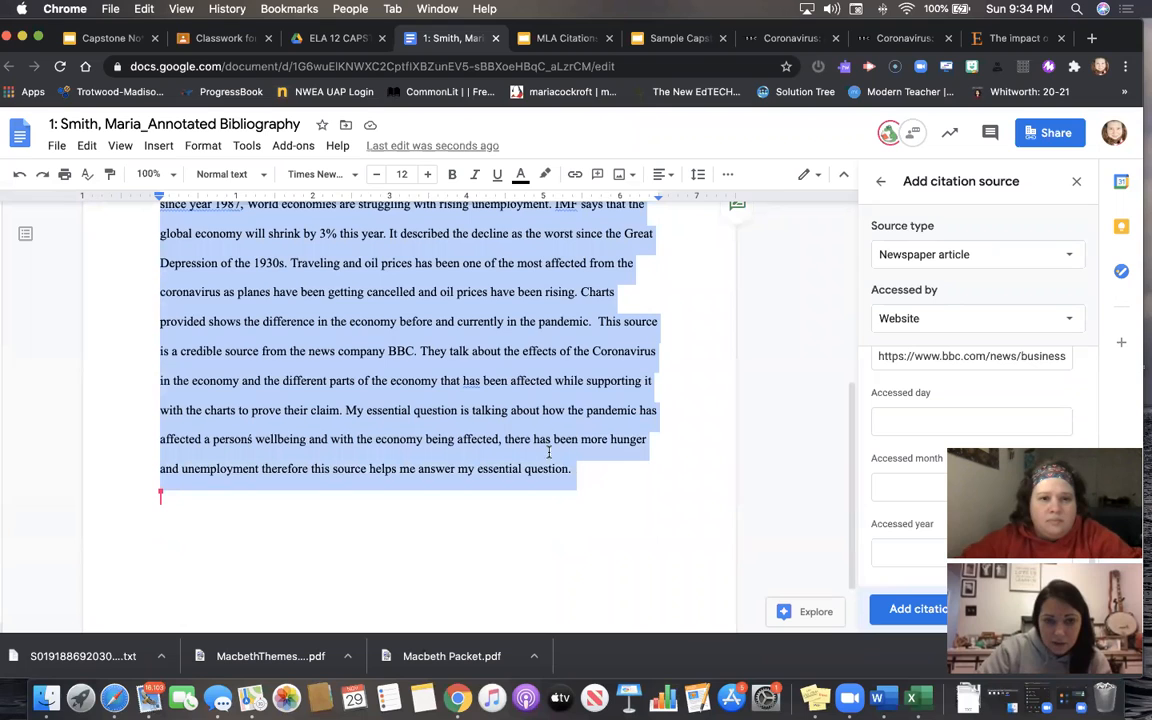
scroll(200, 240, up, 2)
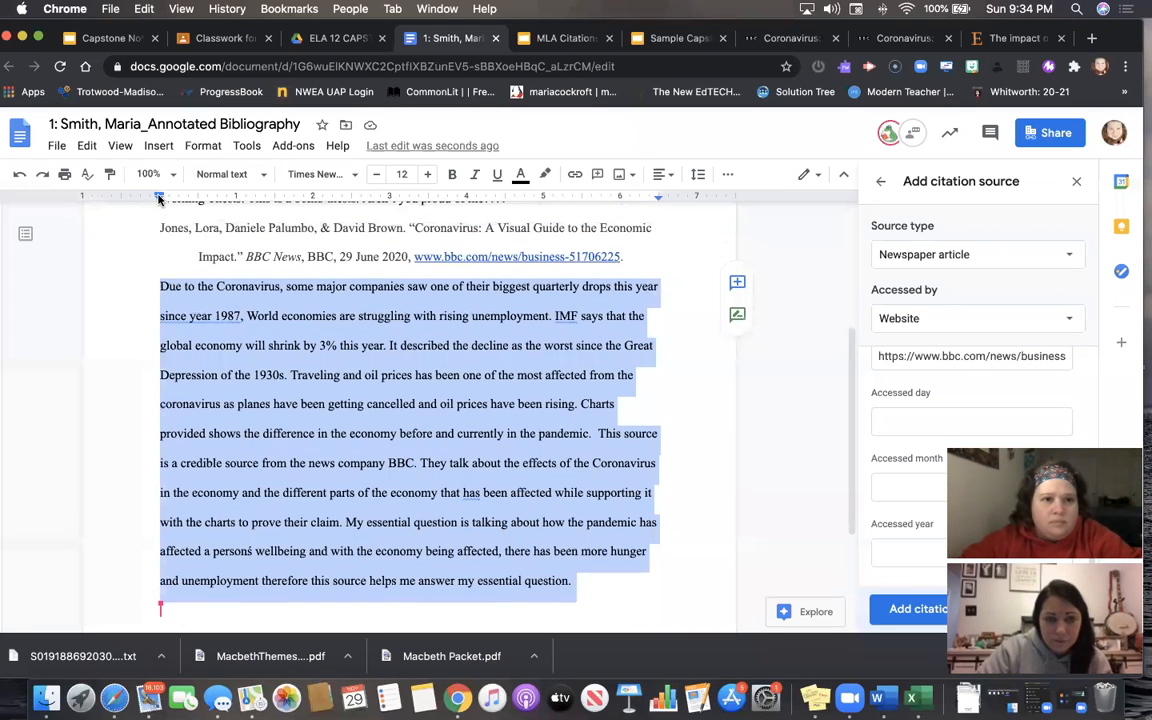
drag(157, 200, 193, 201)
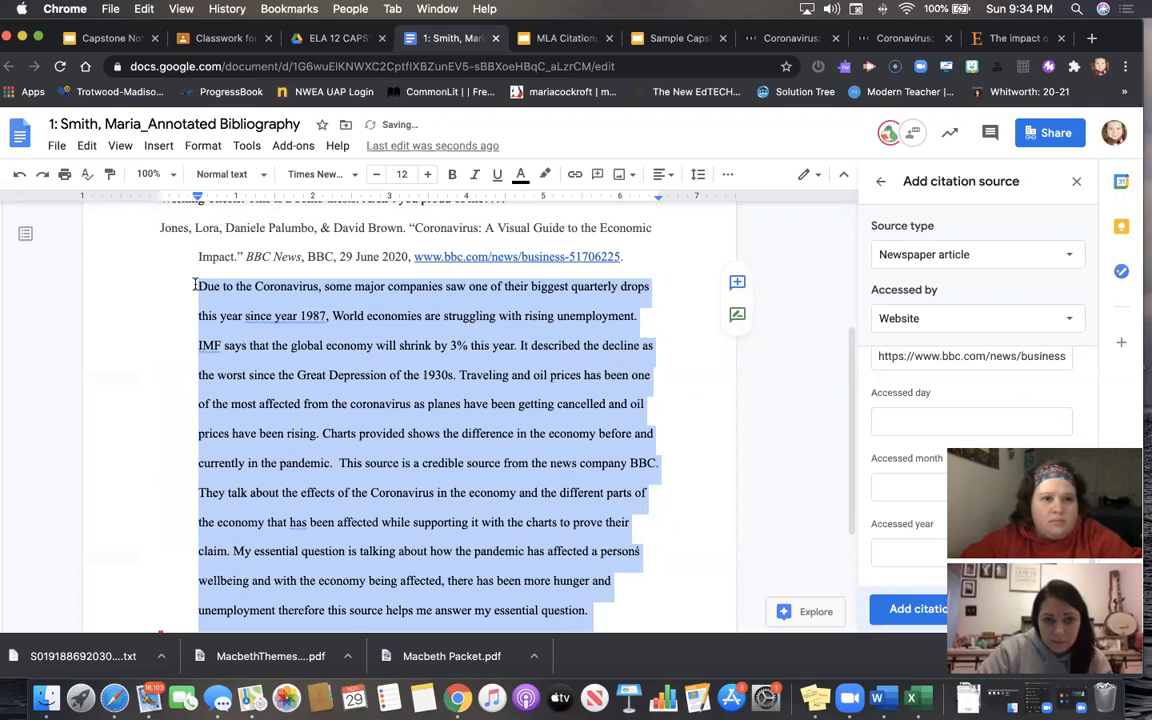
click(434, 430)
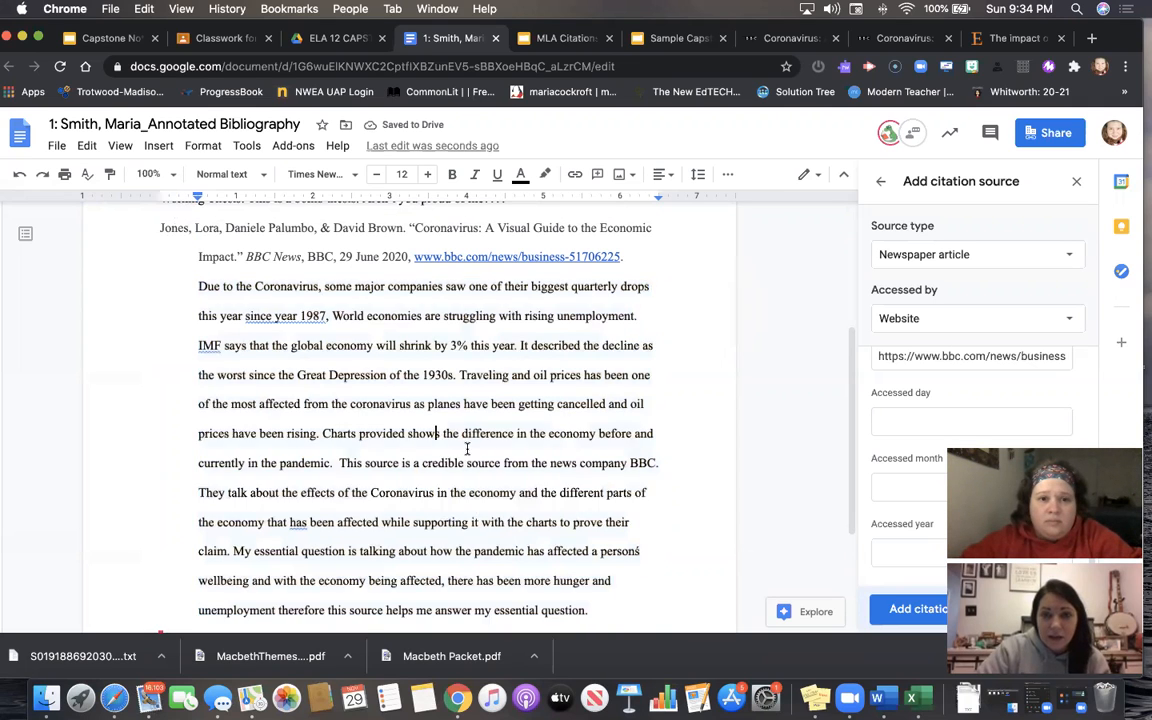
- Reduce the browser zoom to 75% to fit the full citation and annotation in view
scroll(466, 449, down, 3)
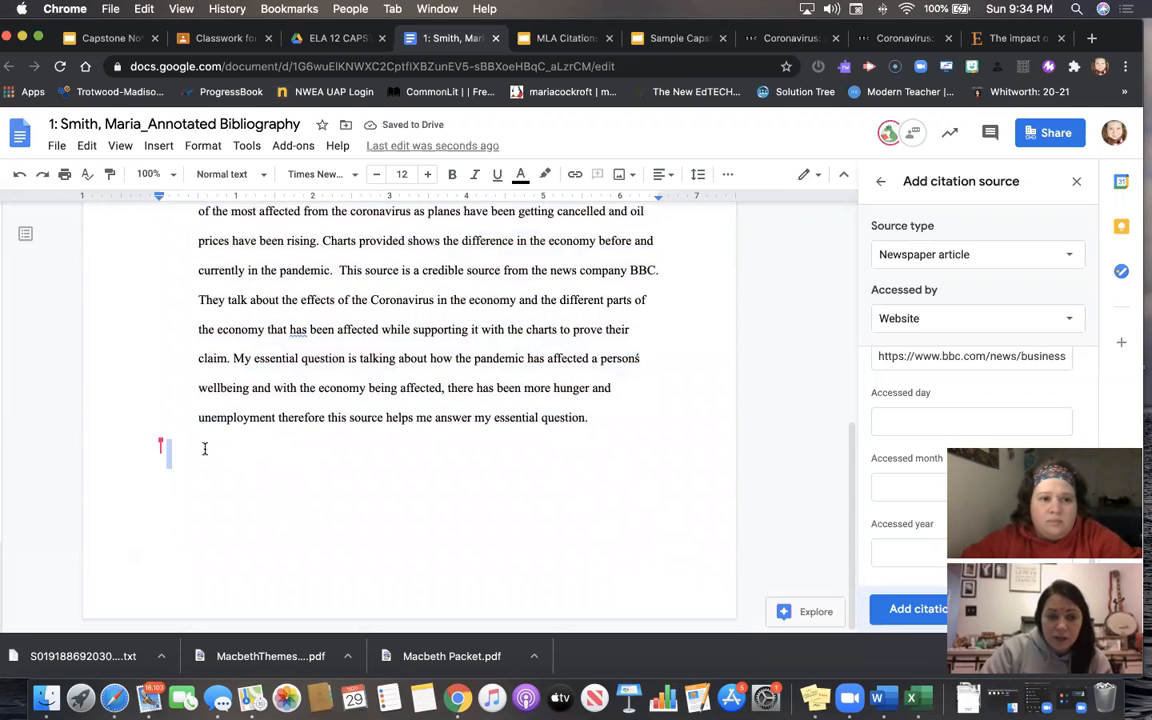
scroll(171, 381, up, 5)
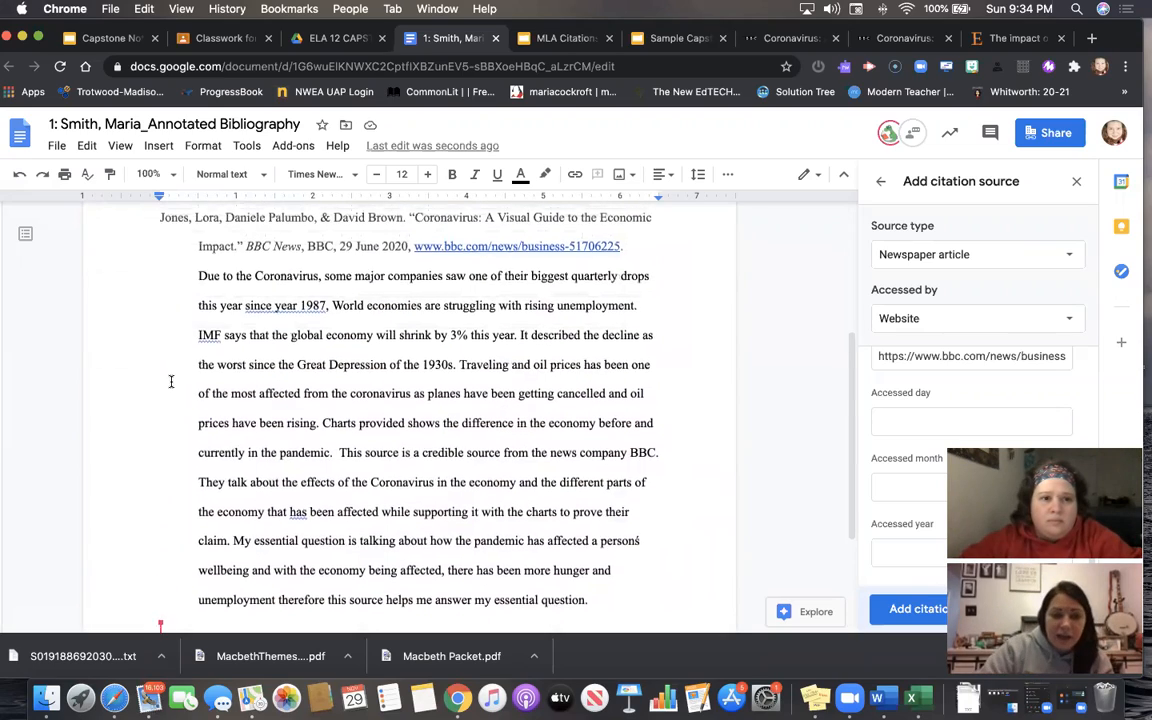
scroll(176, 381, down, 3)
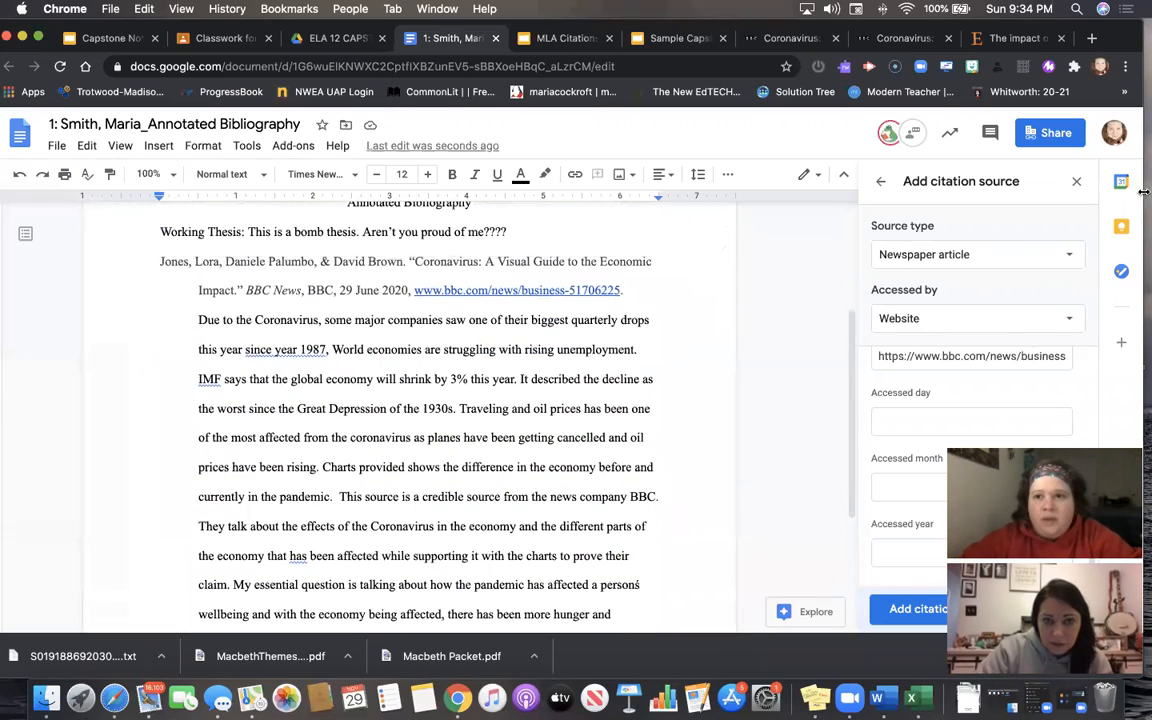
click(1125, 67)
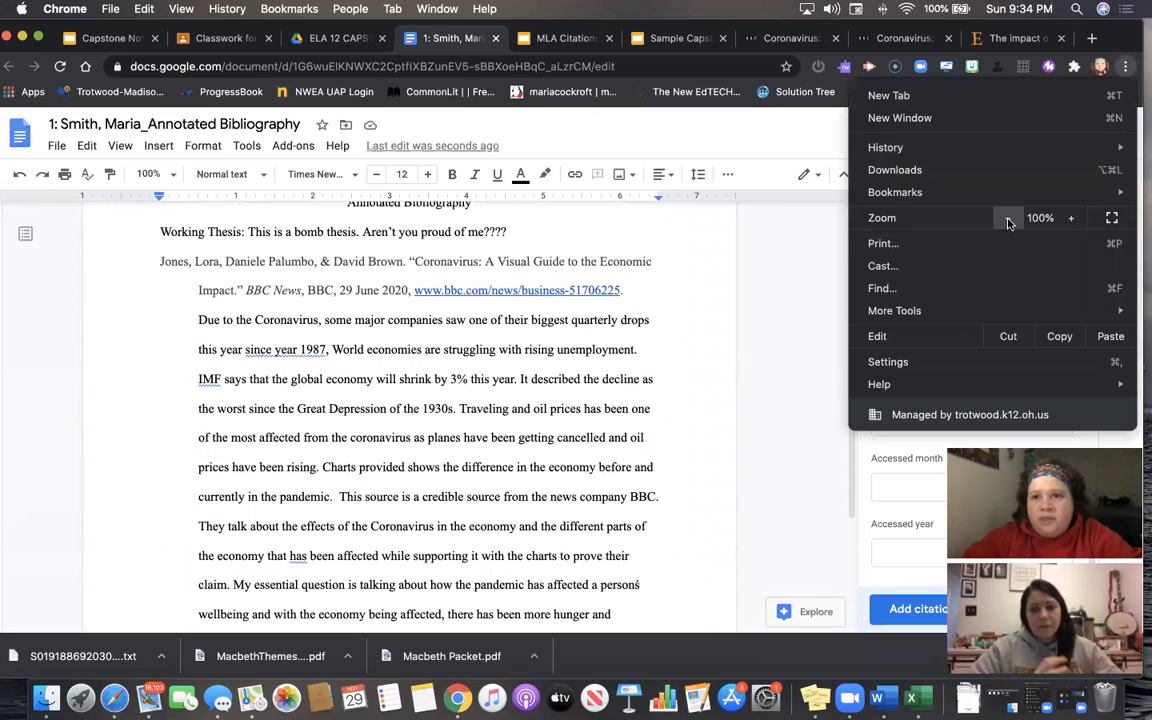
click(1008, 218)
click(1008, 218)
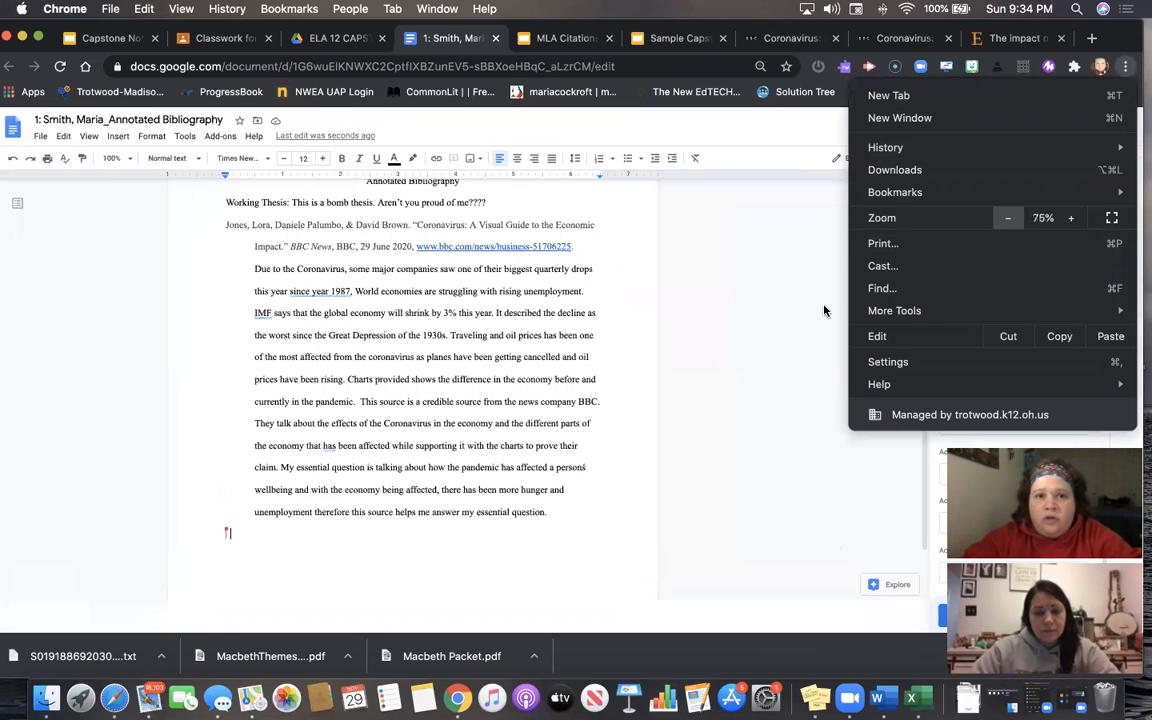
click(607, 355)
scroll(597, 405, up, 3)
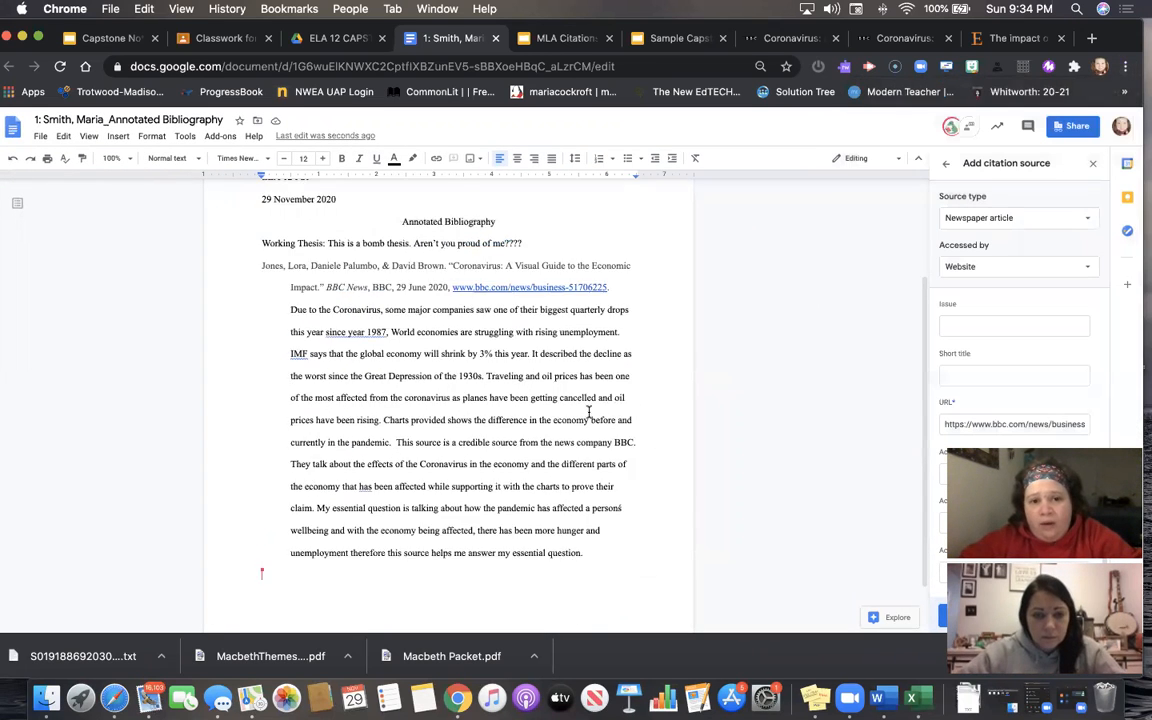
scroll(415, 397, down, 3)
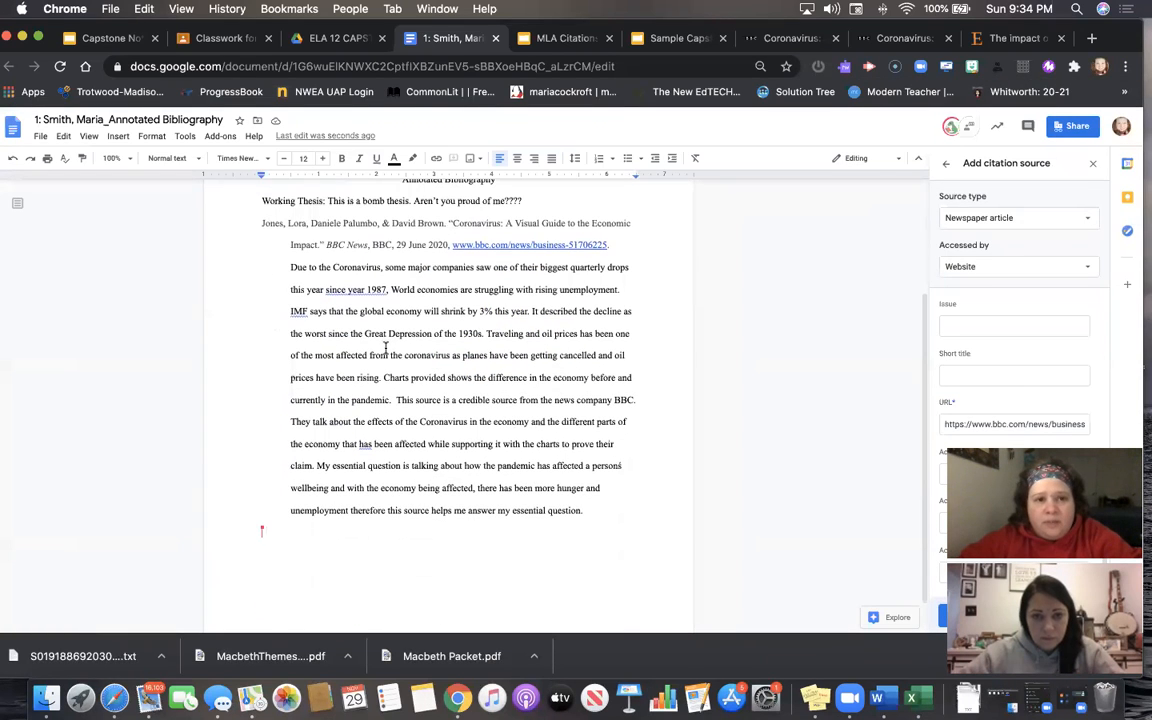
- Copy the BBC citation with its annotation and paste it on the line below as a second entry
mouse_move(254, 224)
mouse_down()
mouse_move(340, 377)
mouse_move(593, 507)
mouse_up()
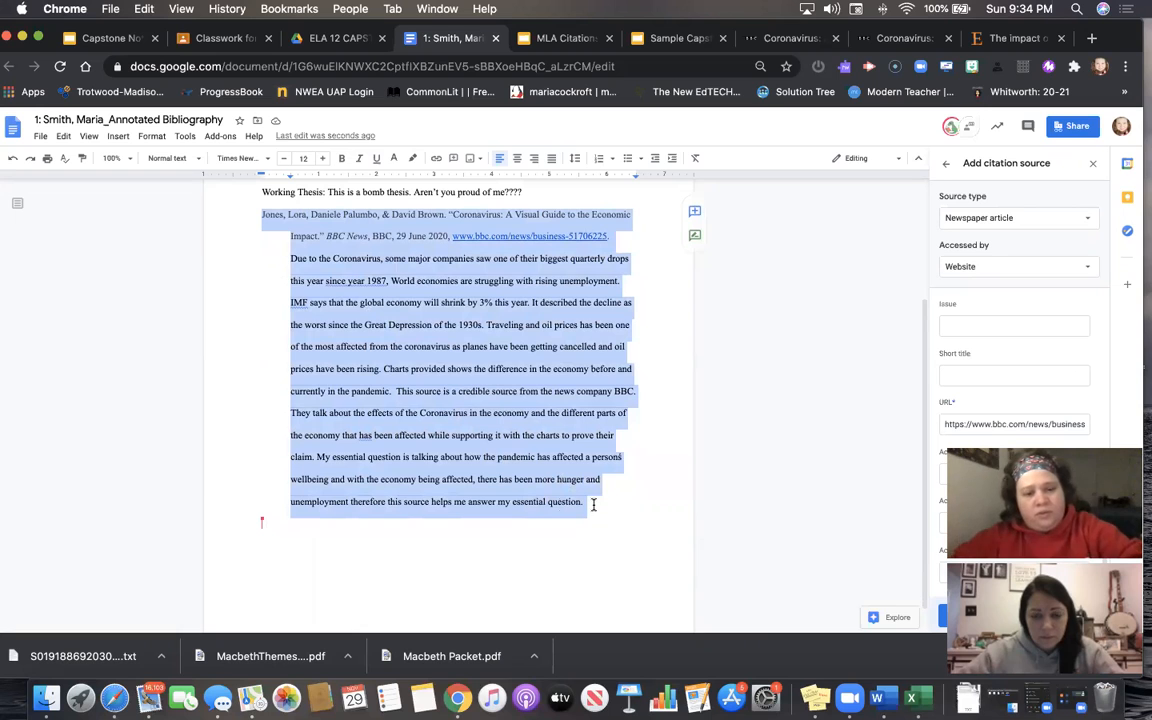
click(285, 532)
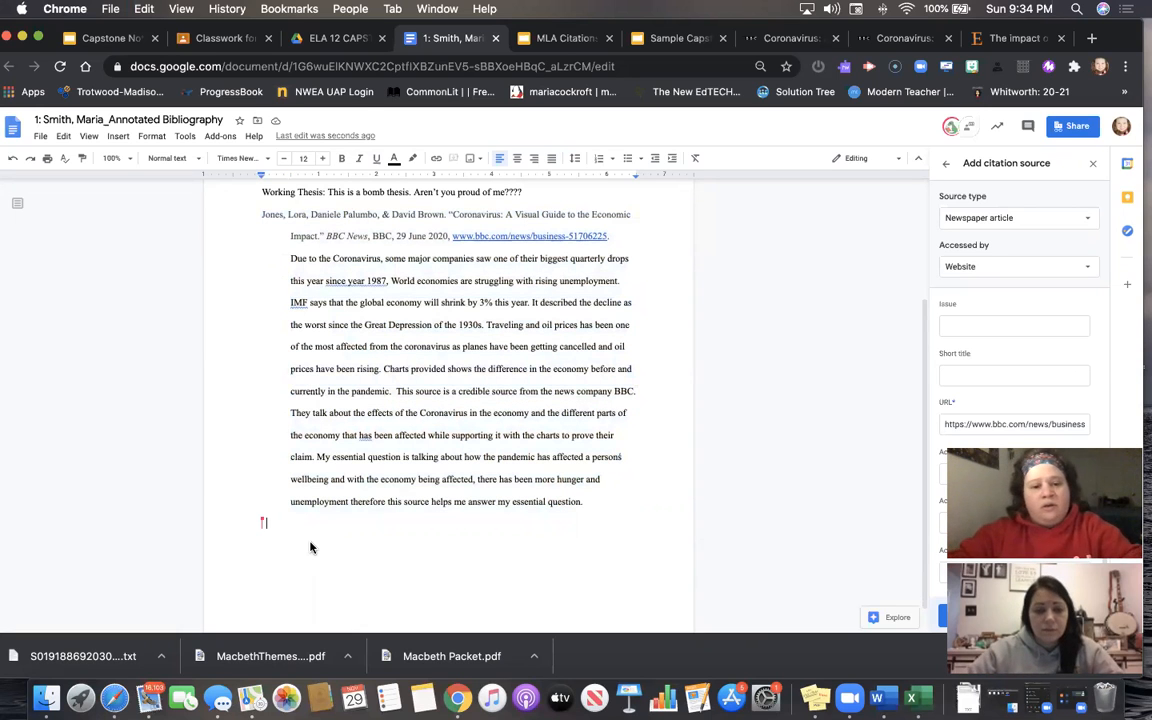
key(ctrl+v)
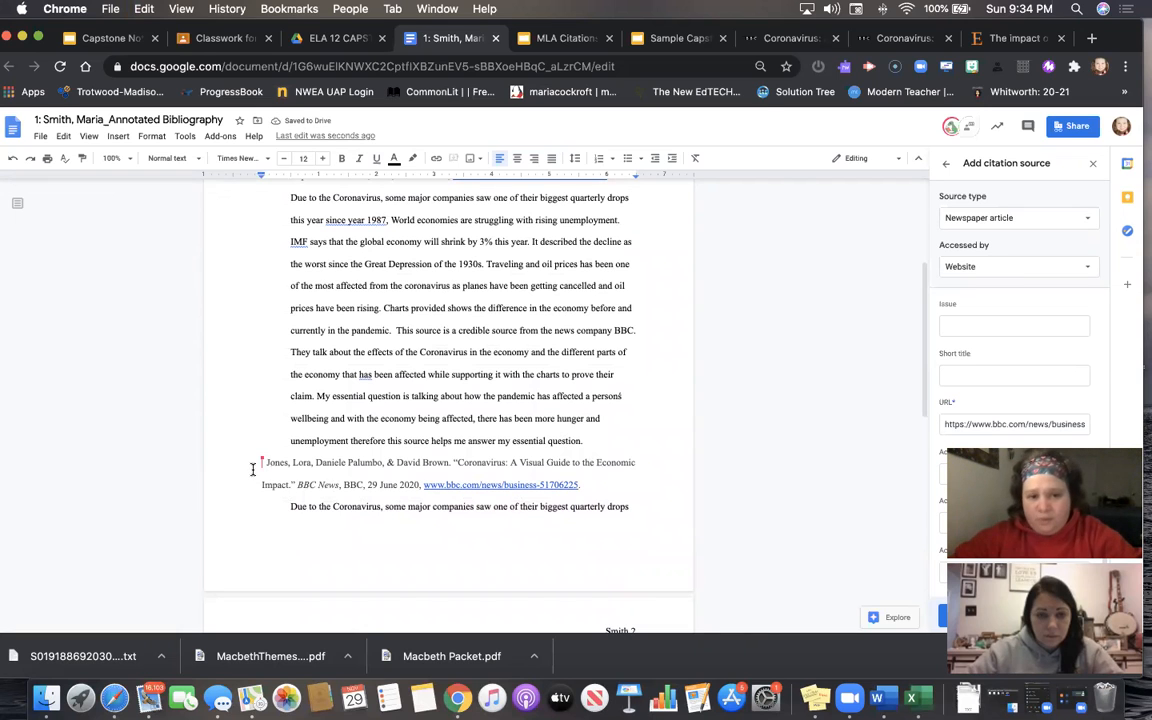
scroll(339, 488, down, 2)
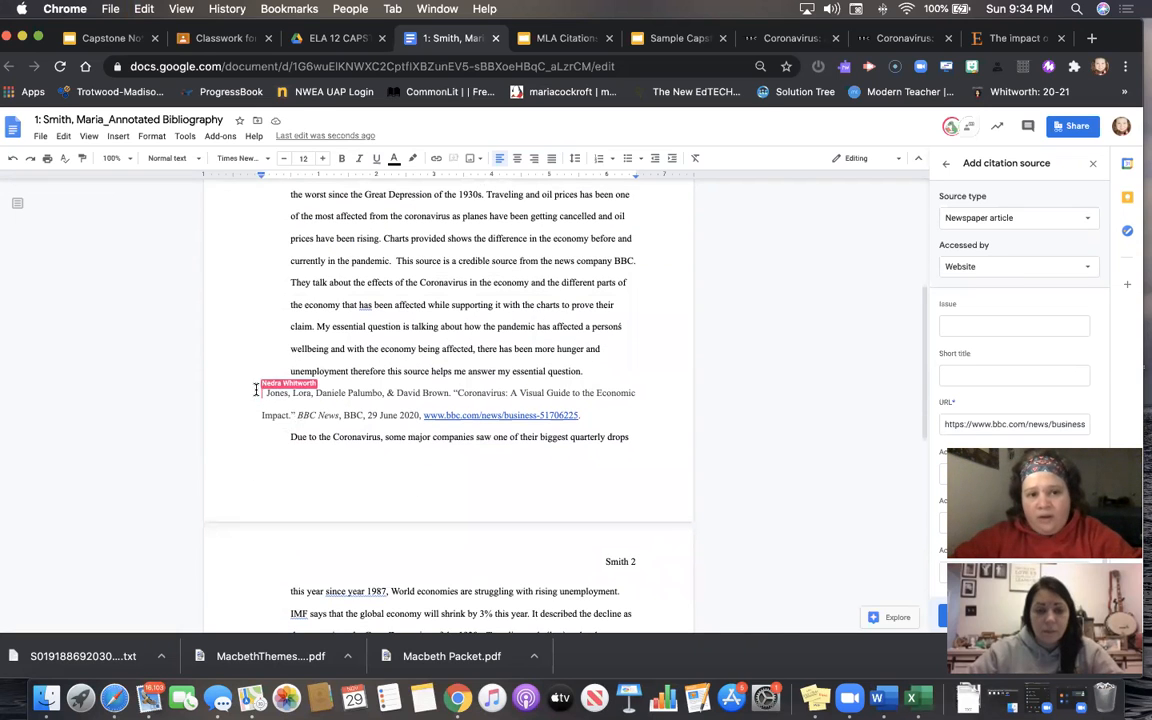
scroll(395, 466, down, 5)
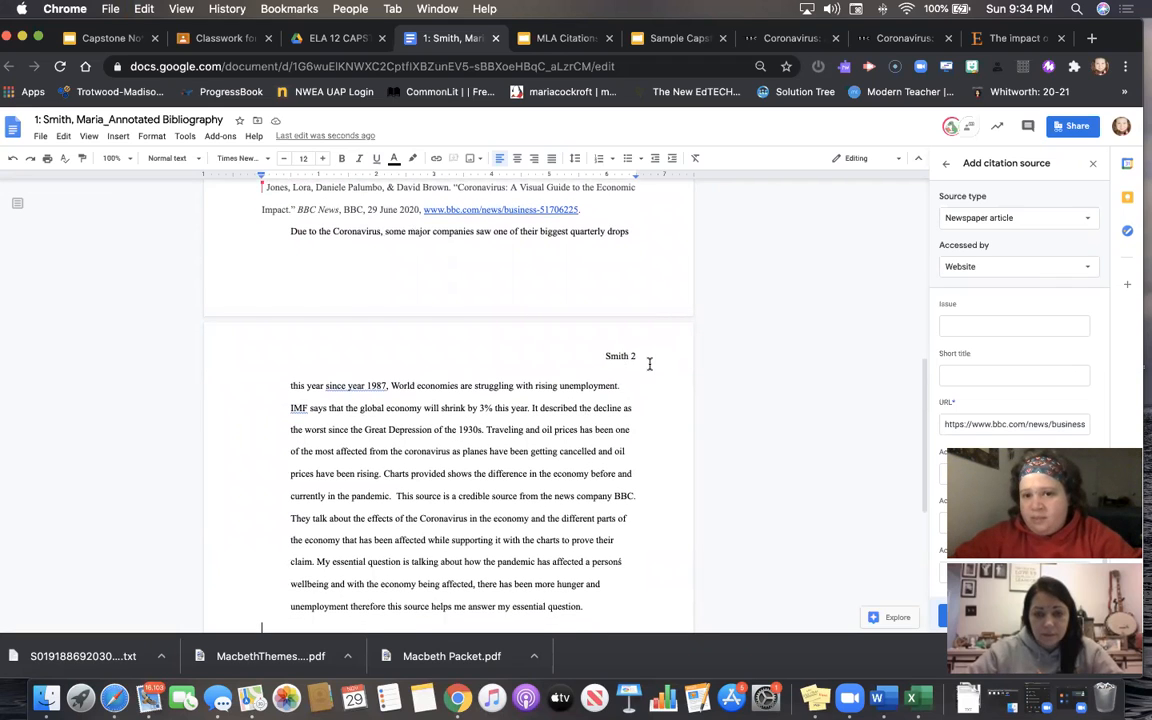
- Check the running header with the page number on the second page and look over the whole document
click(634, 354)
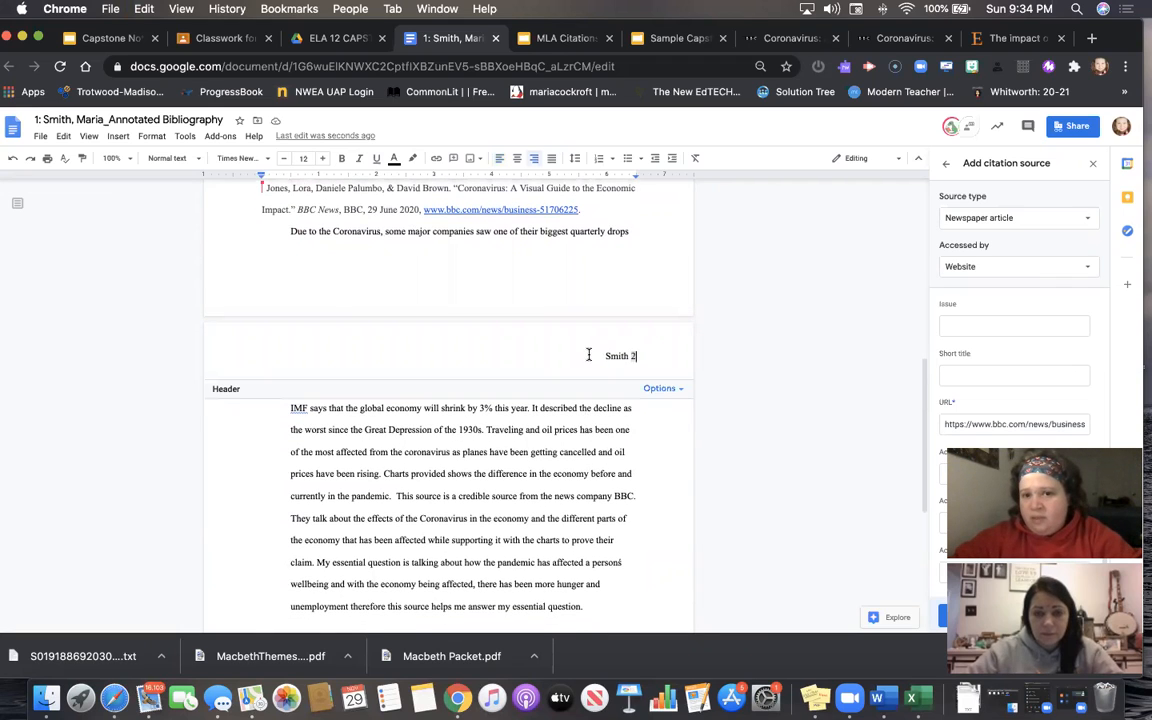
click(503, 497)
scroll(504, 498, down, 8)
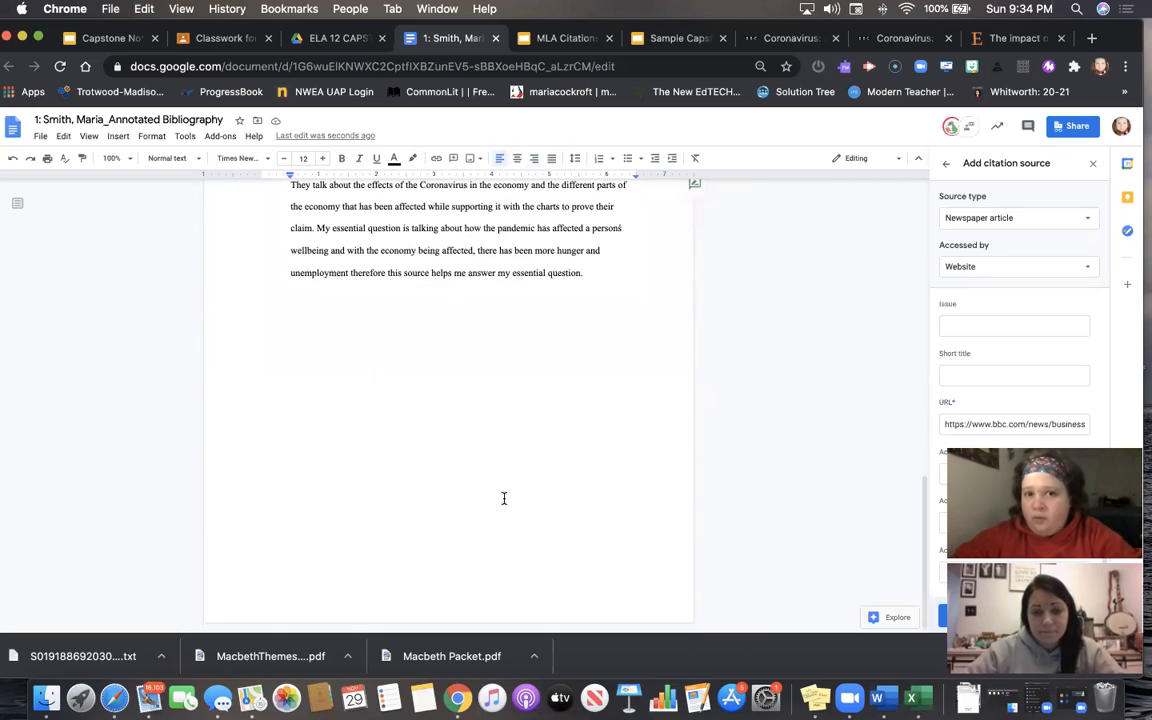
scroll(504, 498, up, 10)
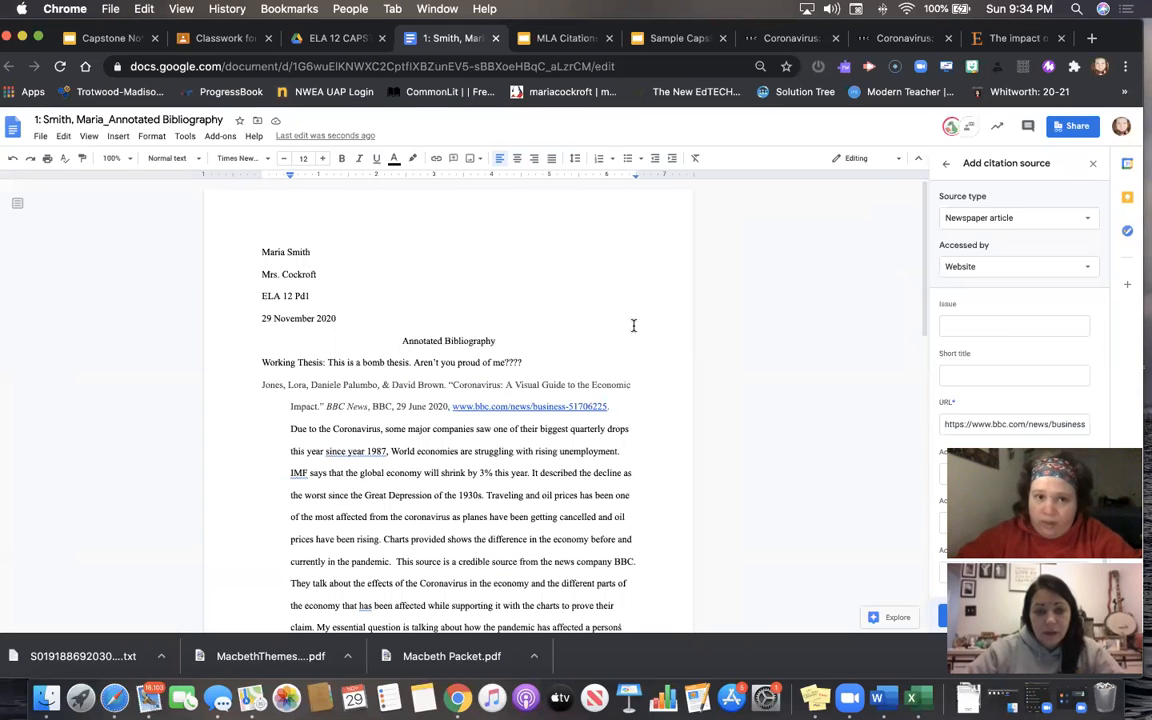